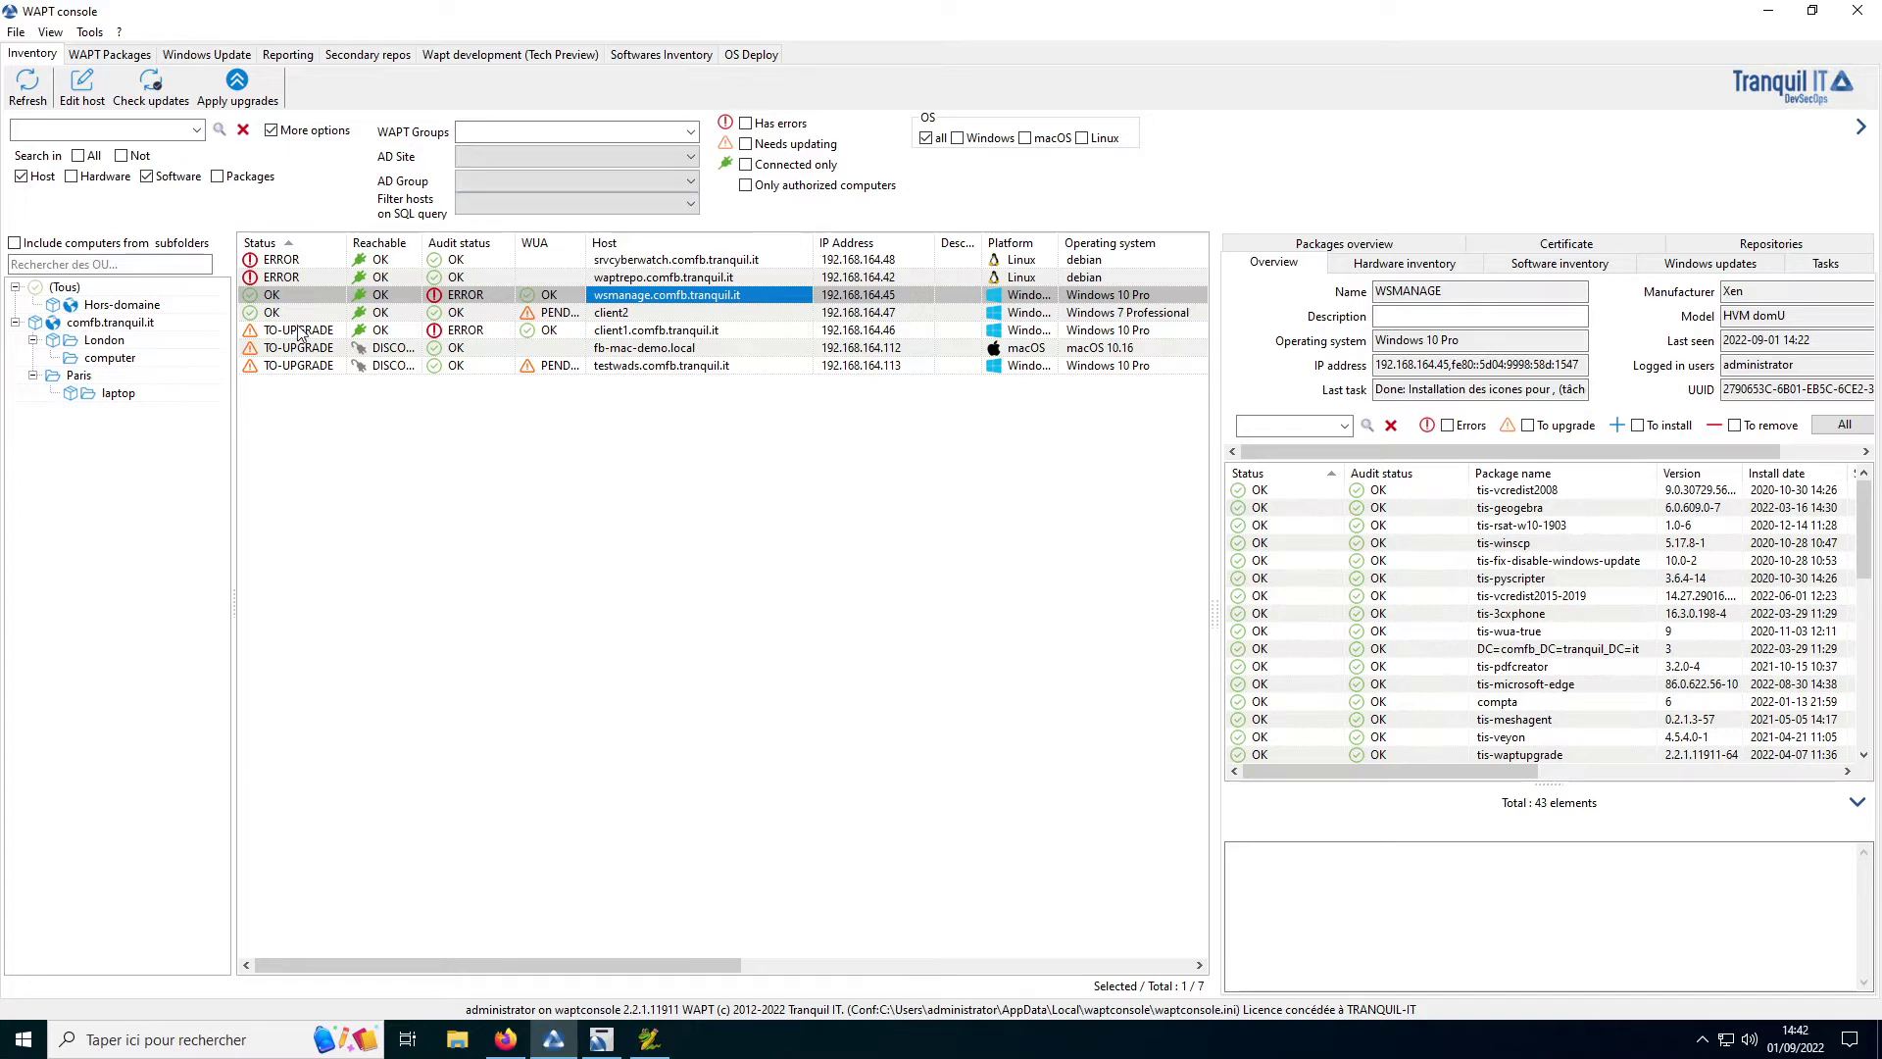
Step: Select fb-mac-demo.local to show its macOS details and three installed packages, checking the available grid columns
left_click(305, 265)
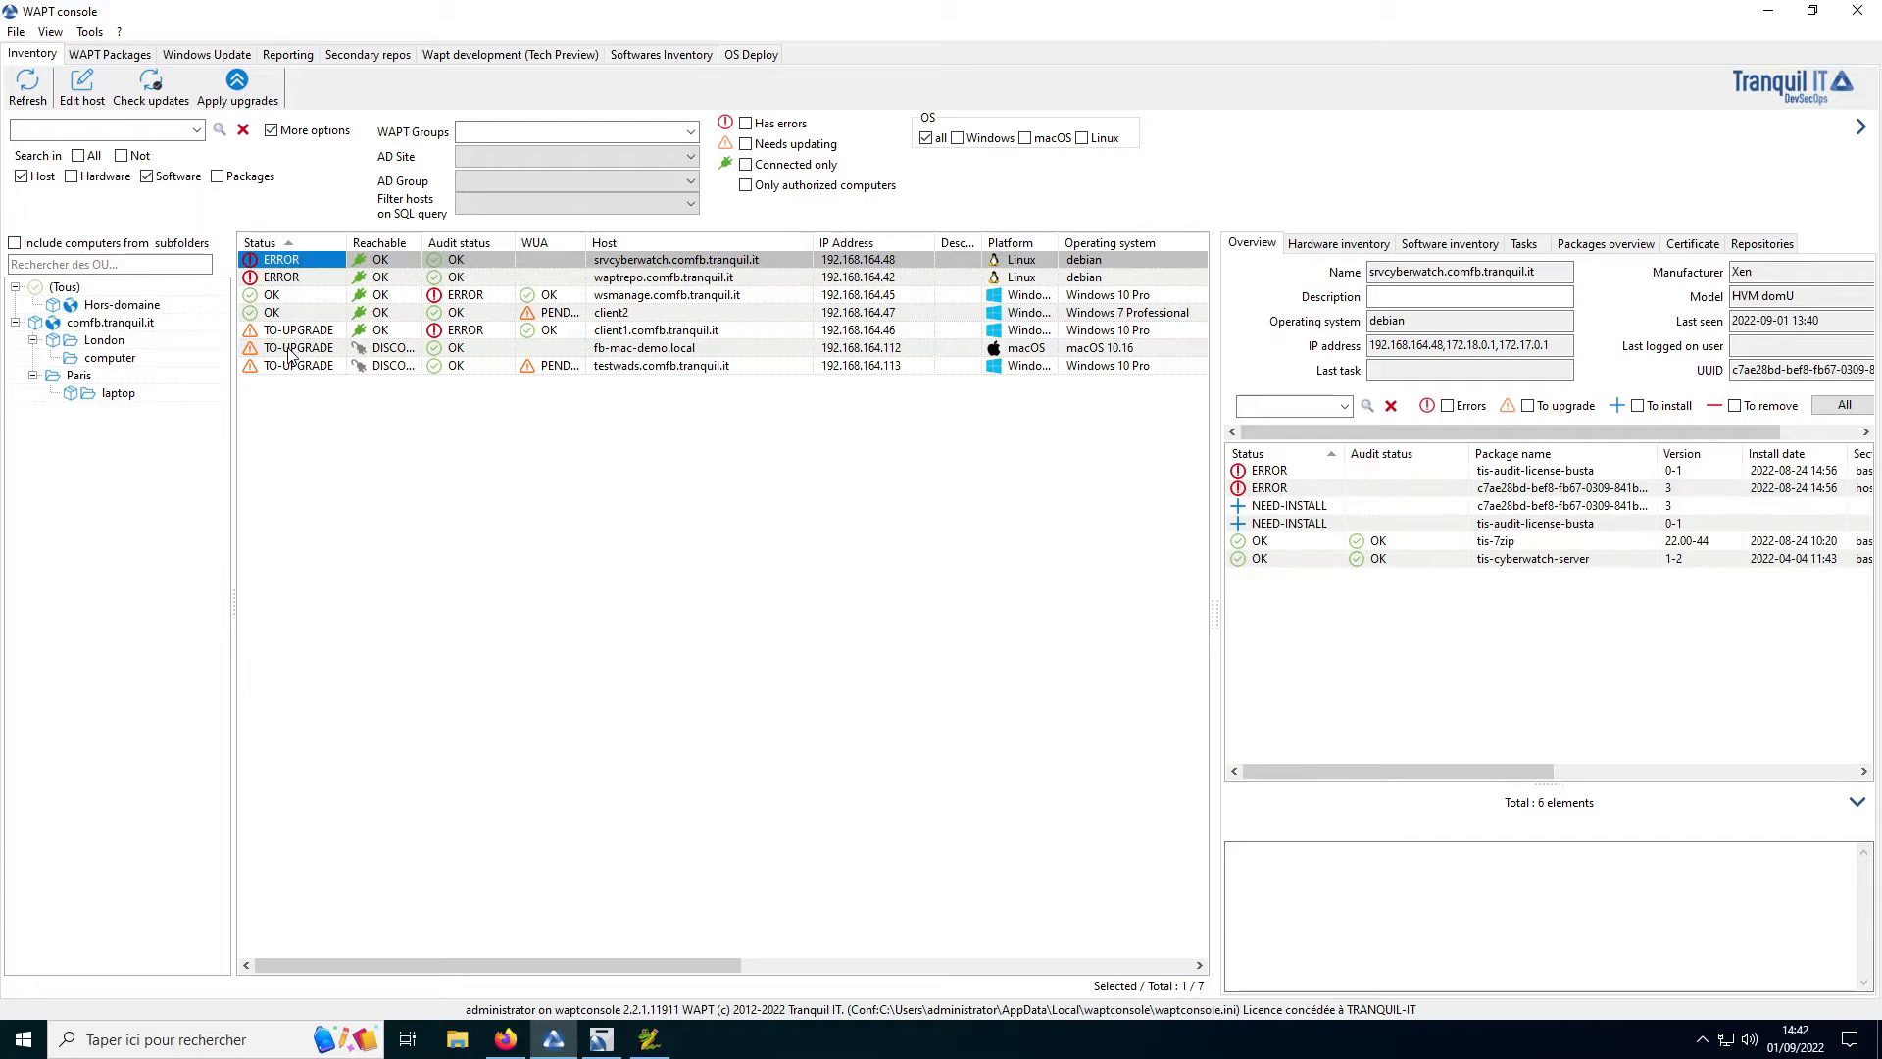
left_click(289, 349)
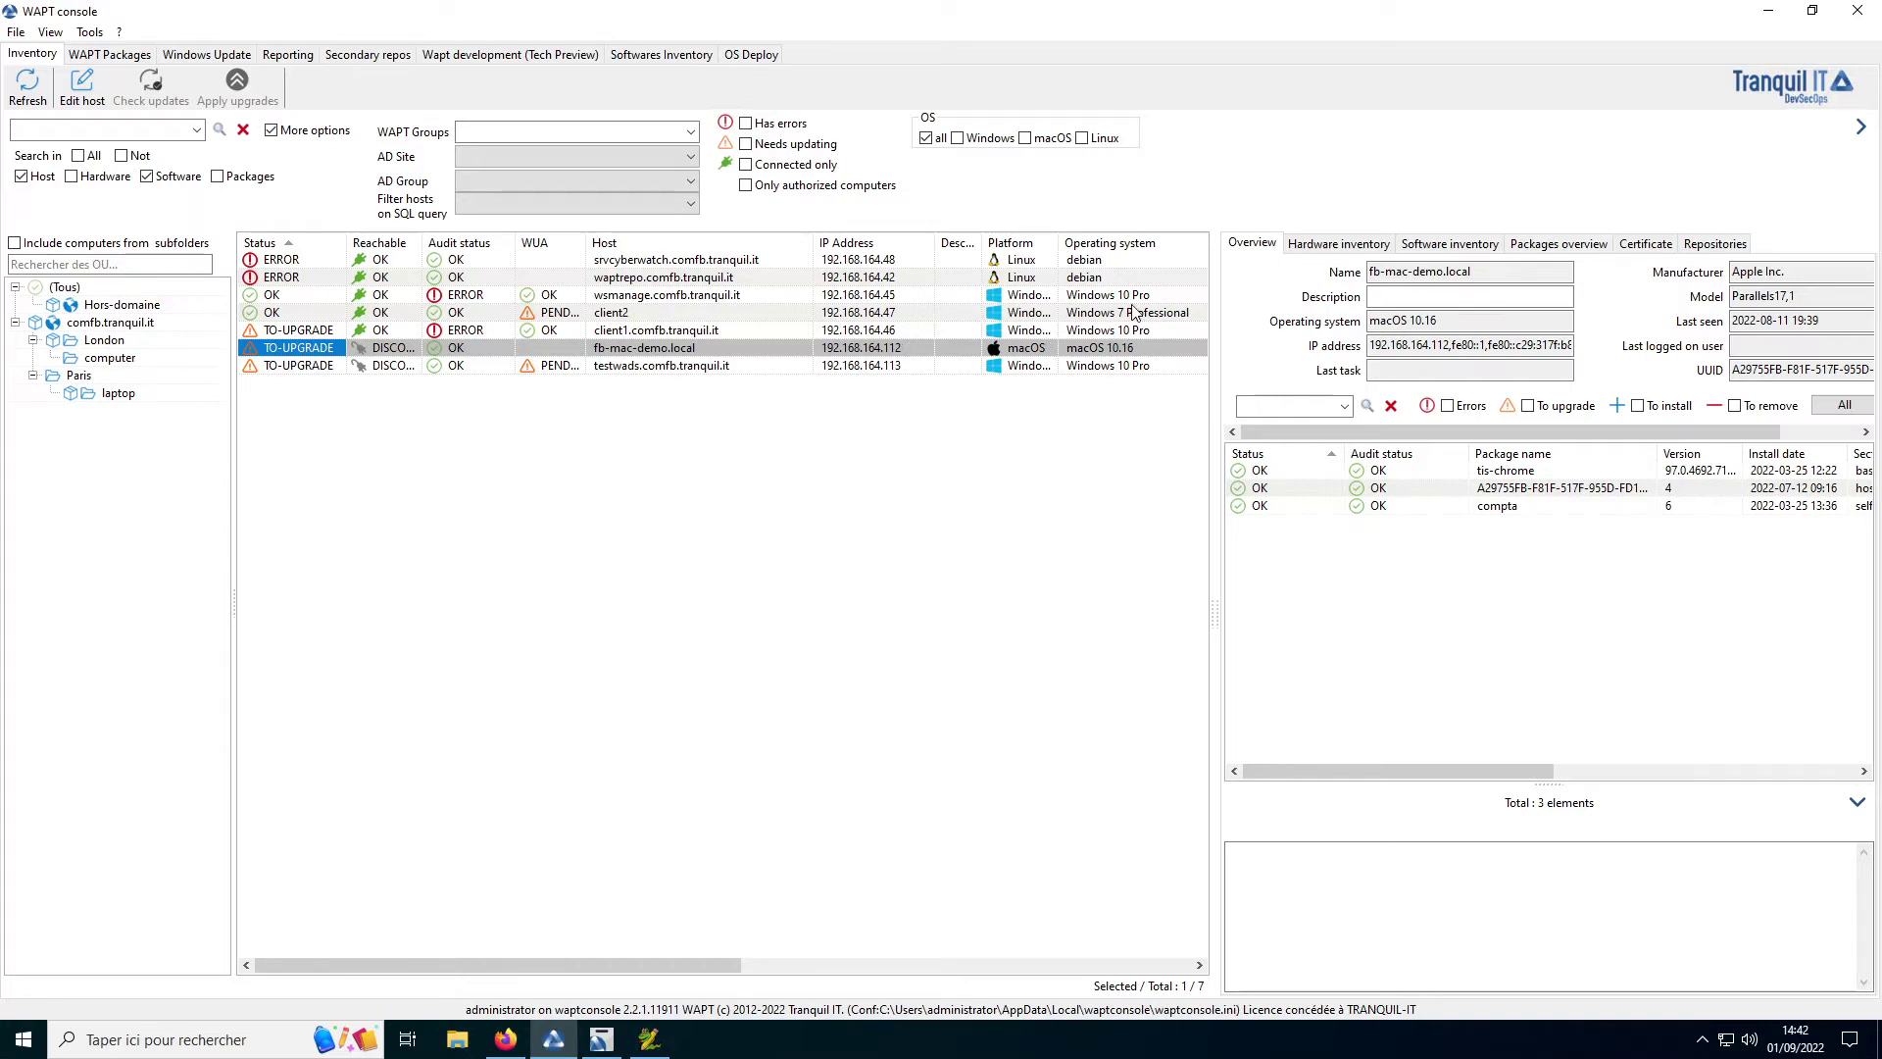
right_click(1127, 335)
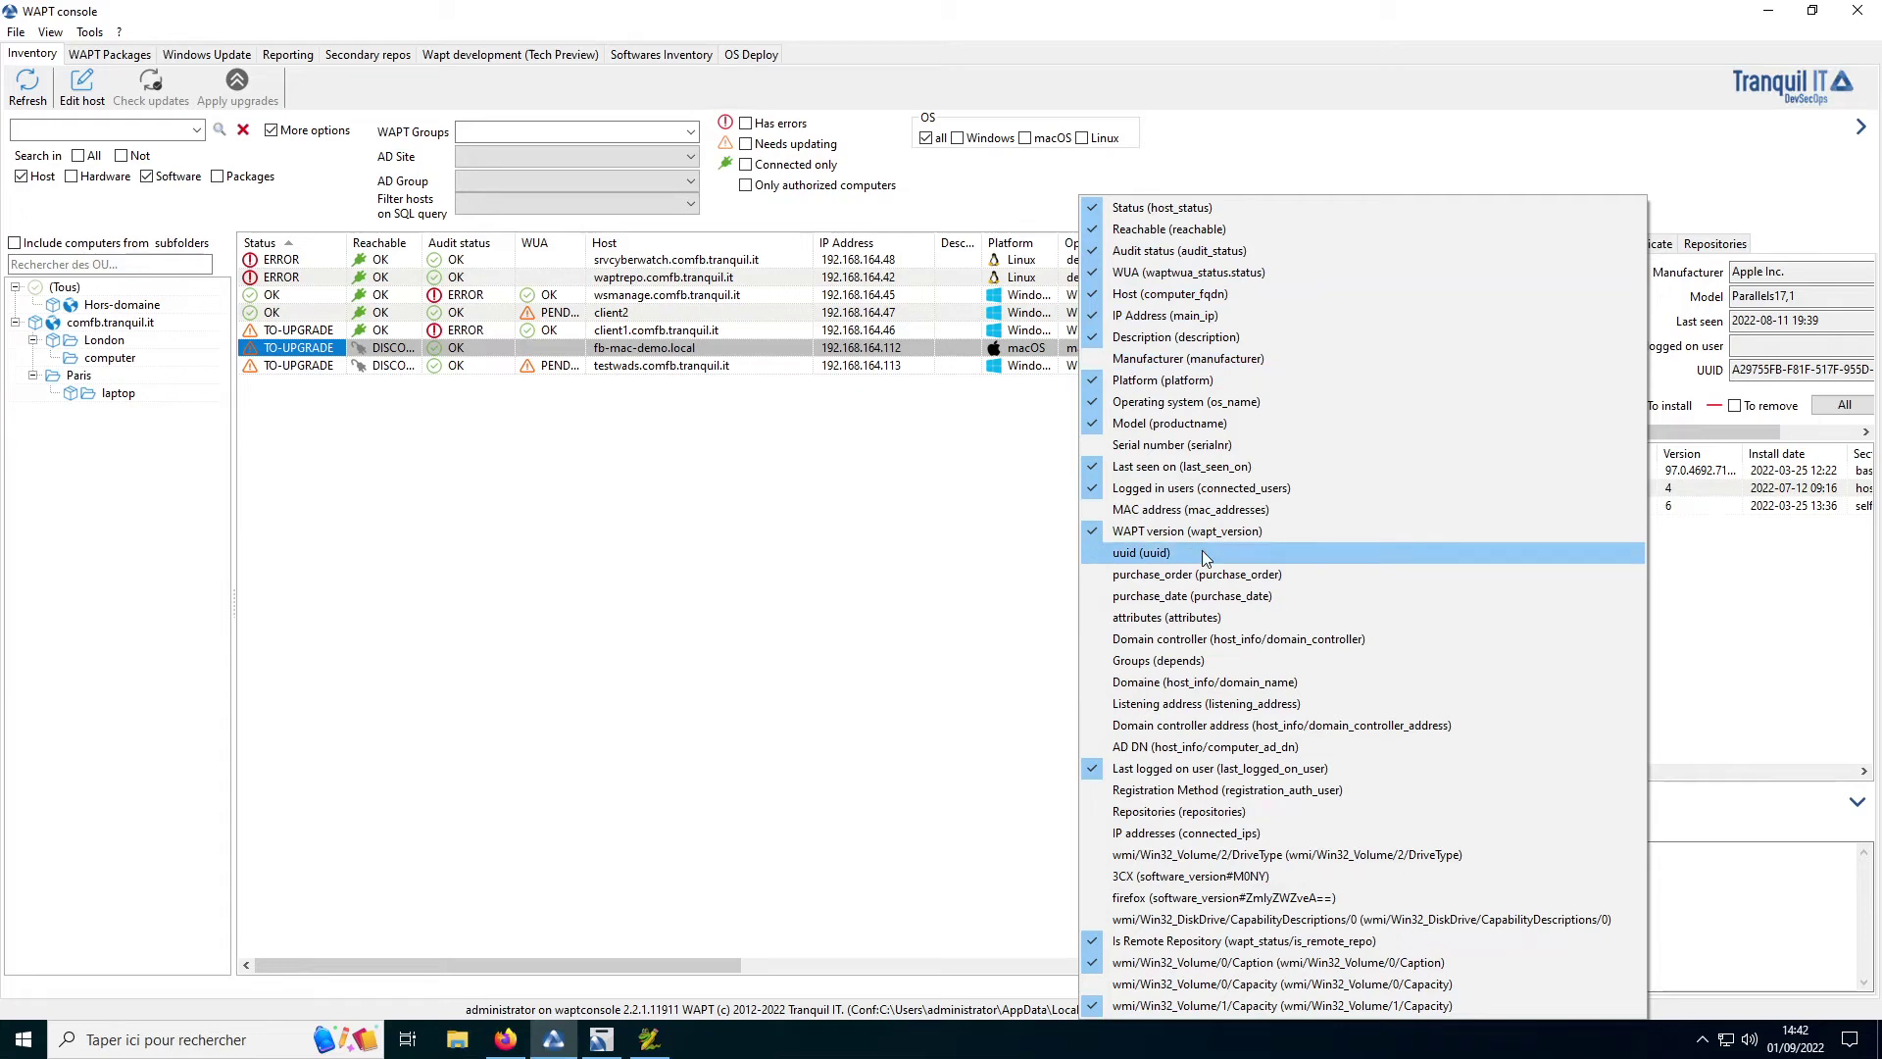
left_click(935, 505)
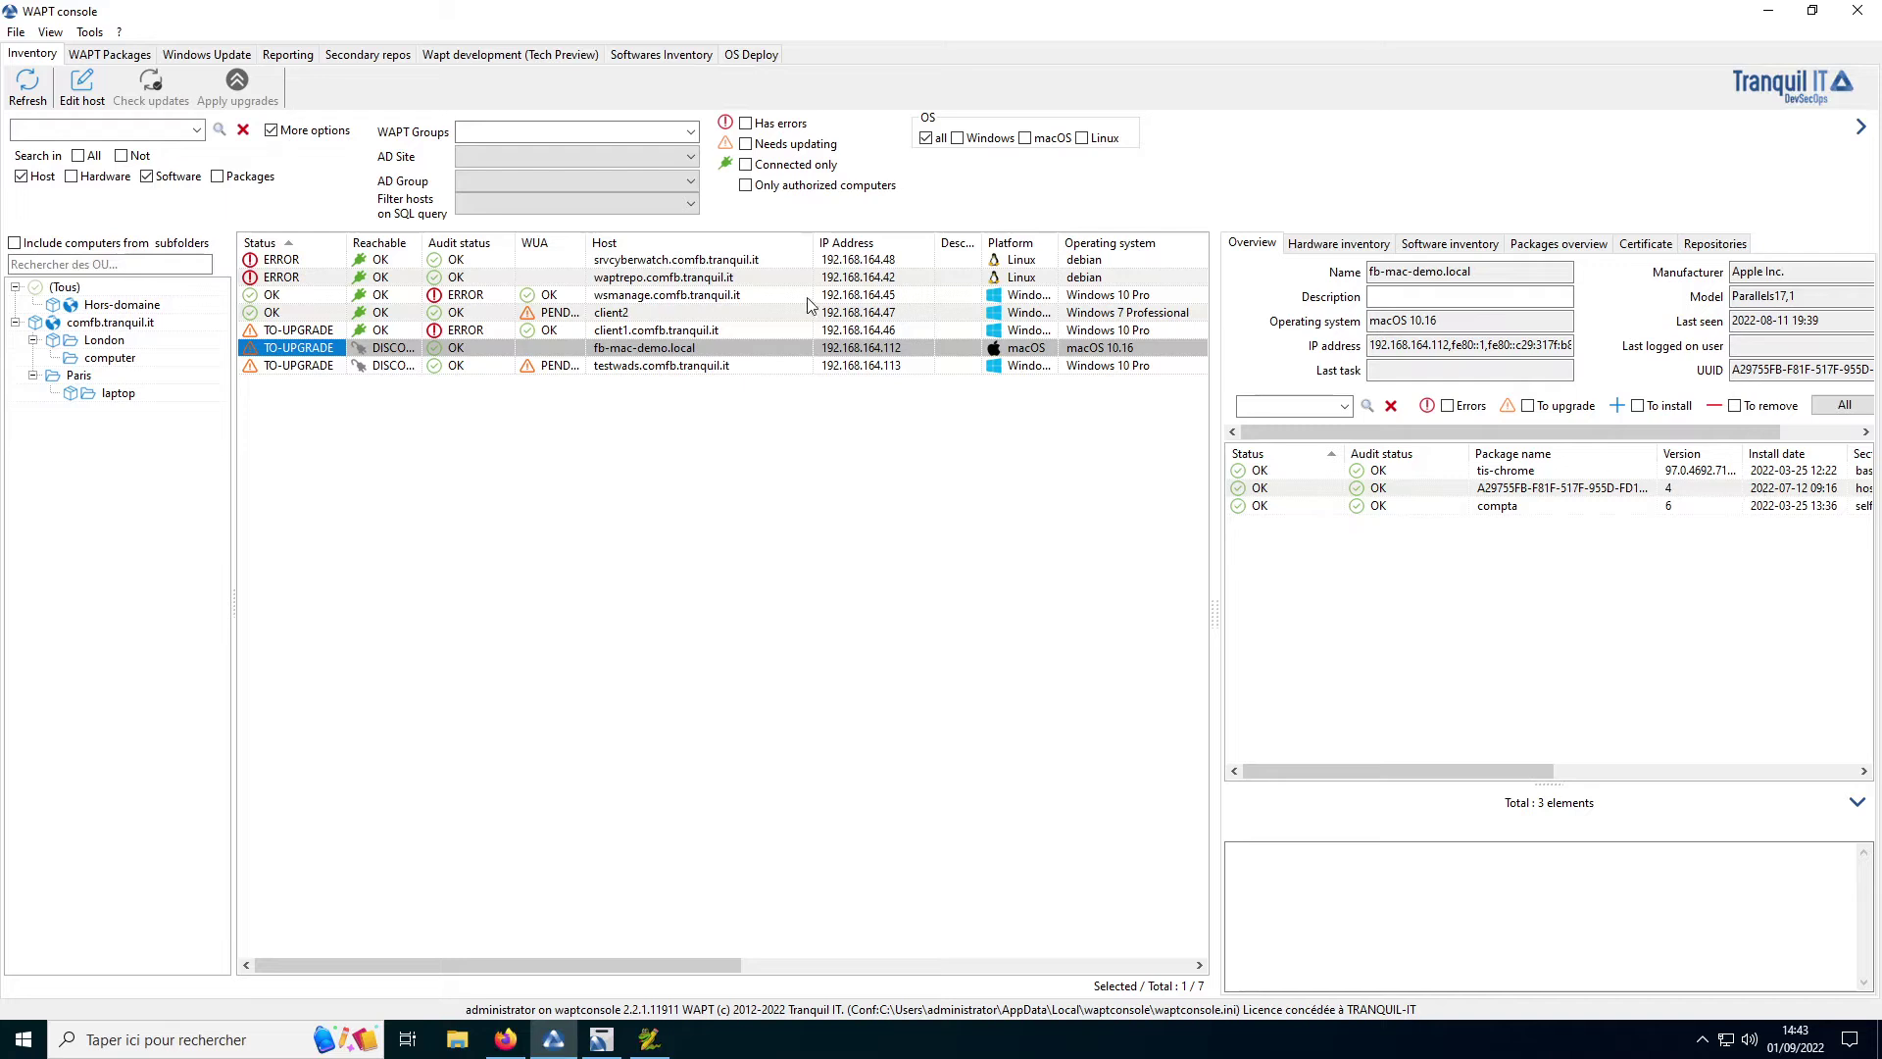
Step: Select wsmanage.comfb.tranquil.it and browse its Hardware inventory, Software inventory, Windows updates and Tasks tabs
left_click(302, 295)
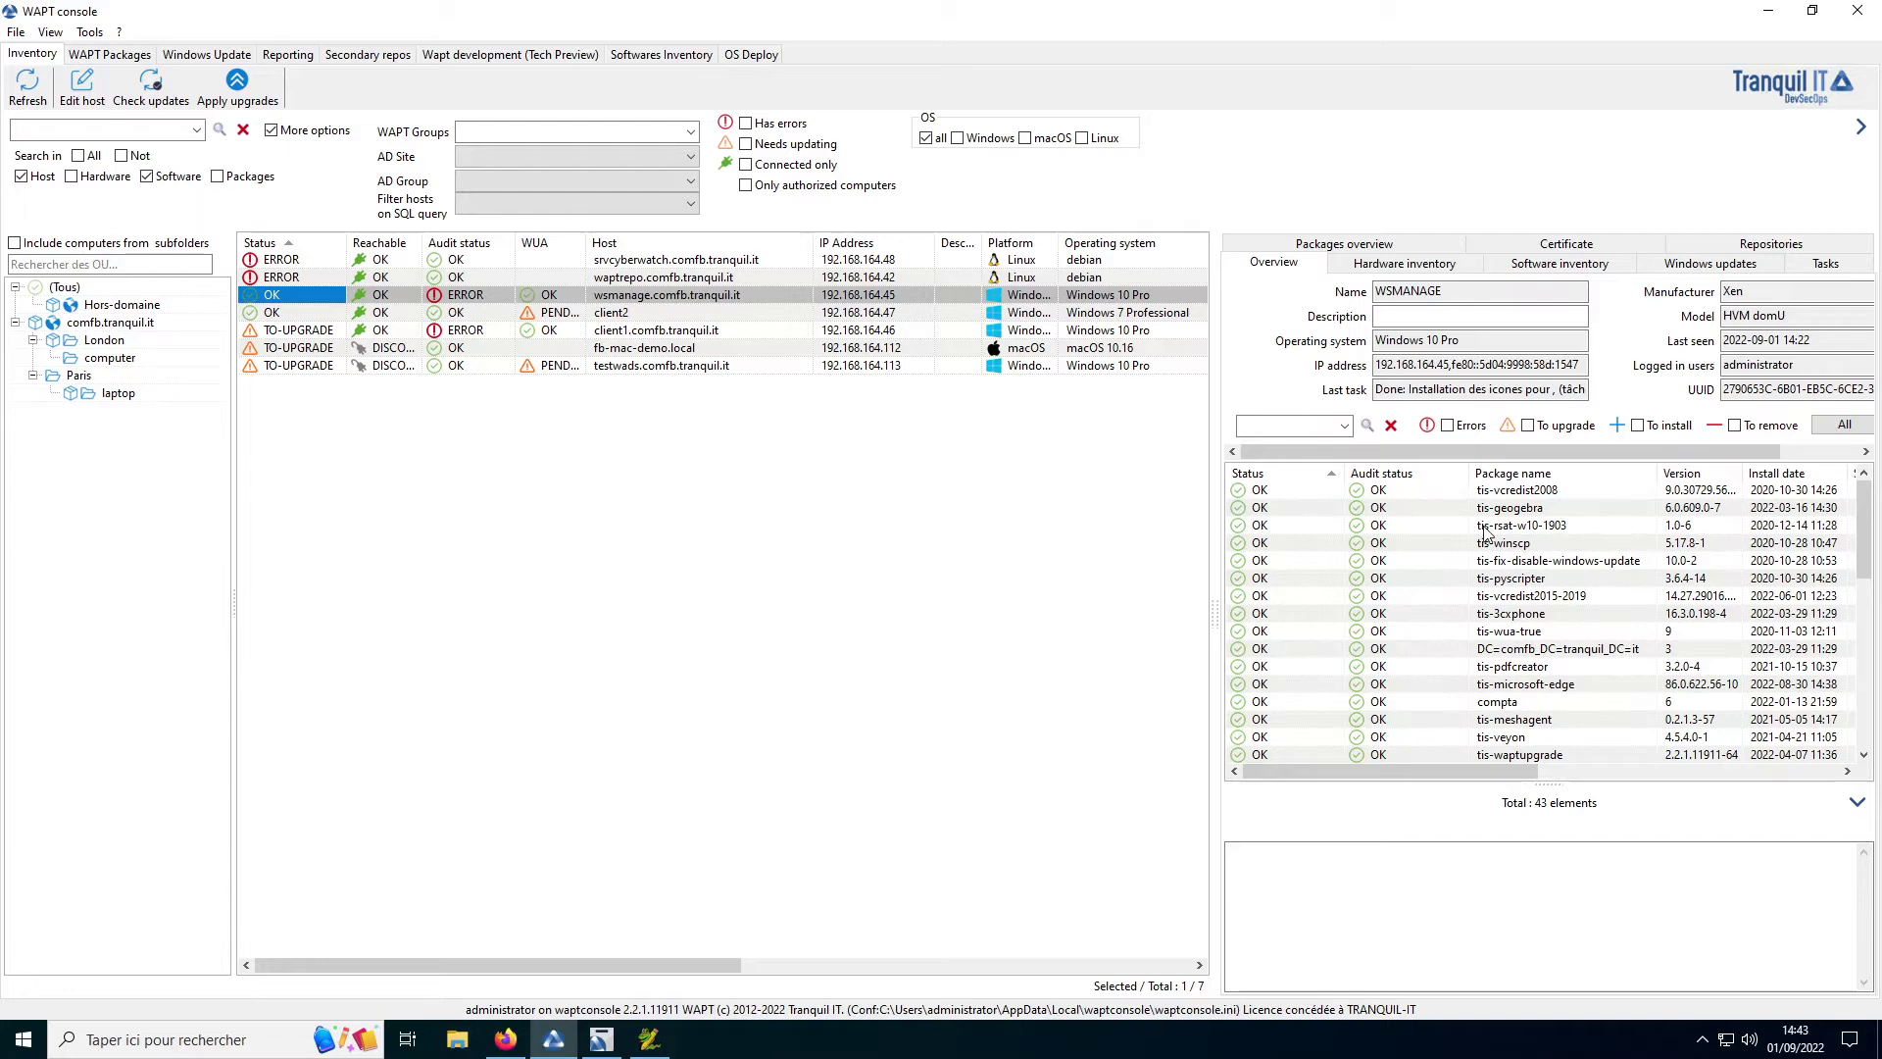
left_click(1396, 267)
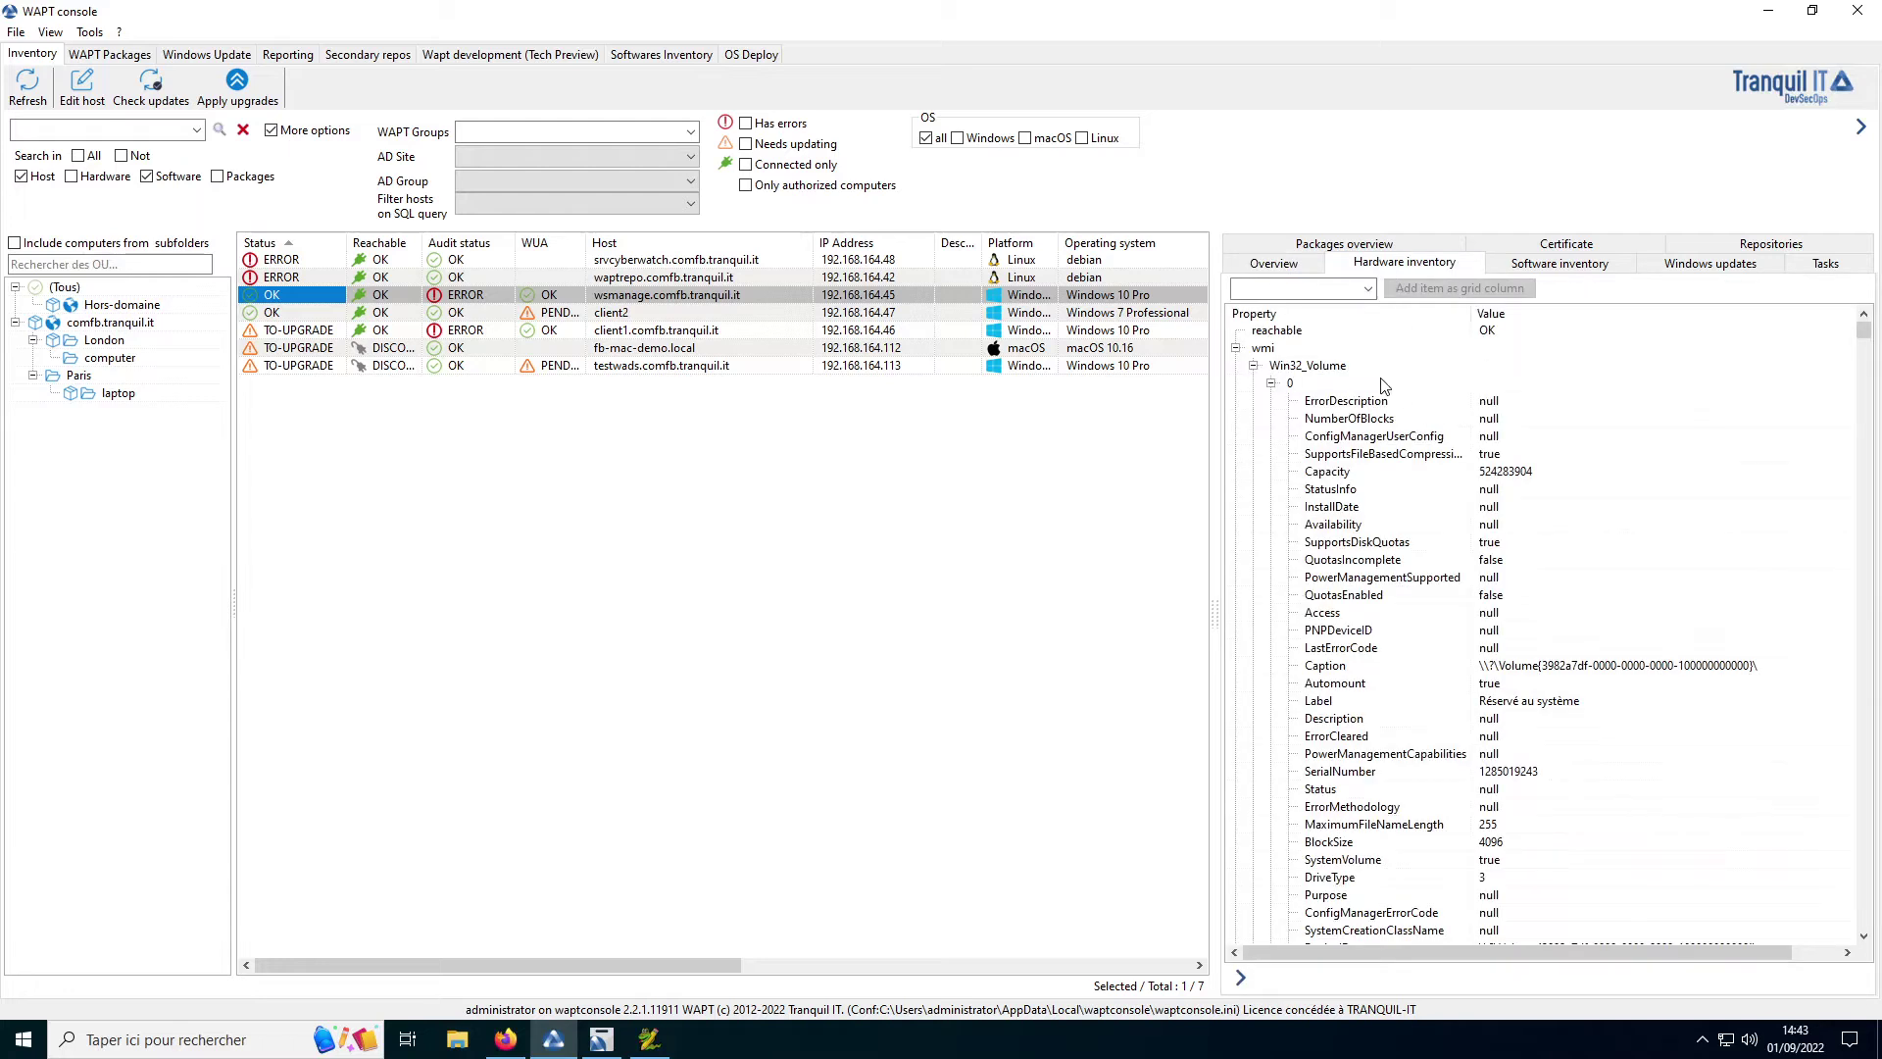
left_click(1562, 272)
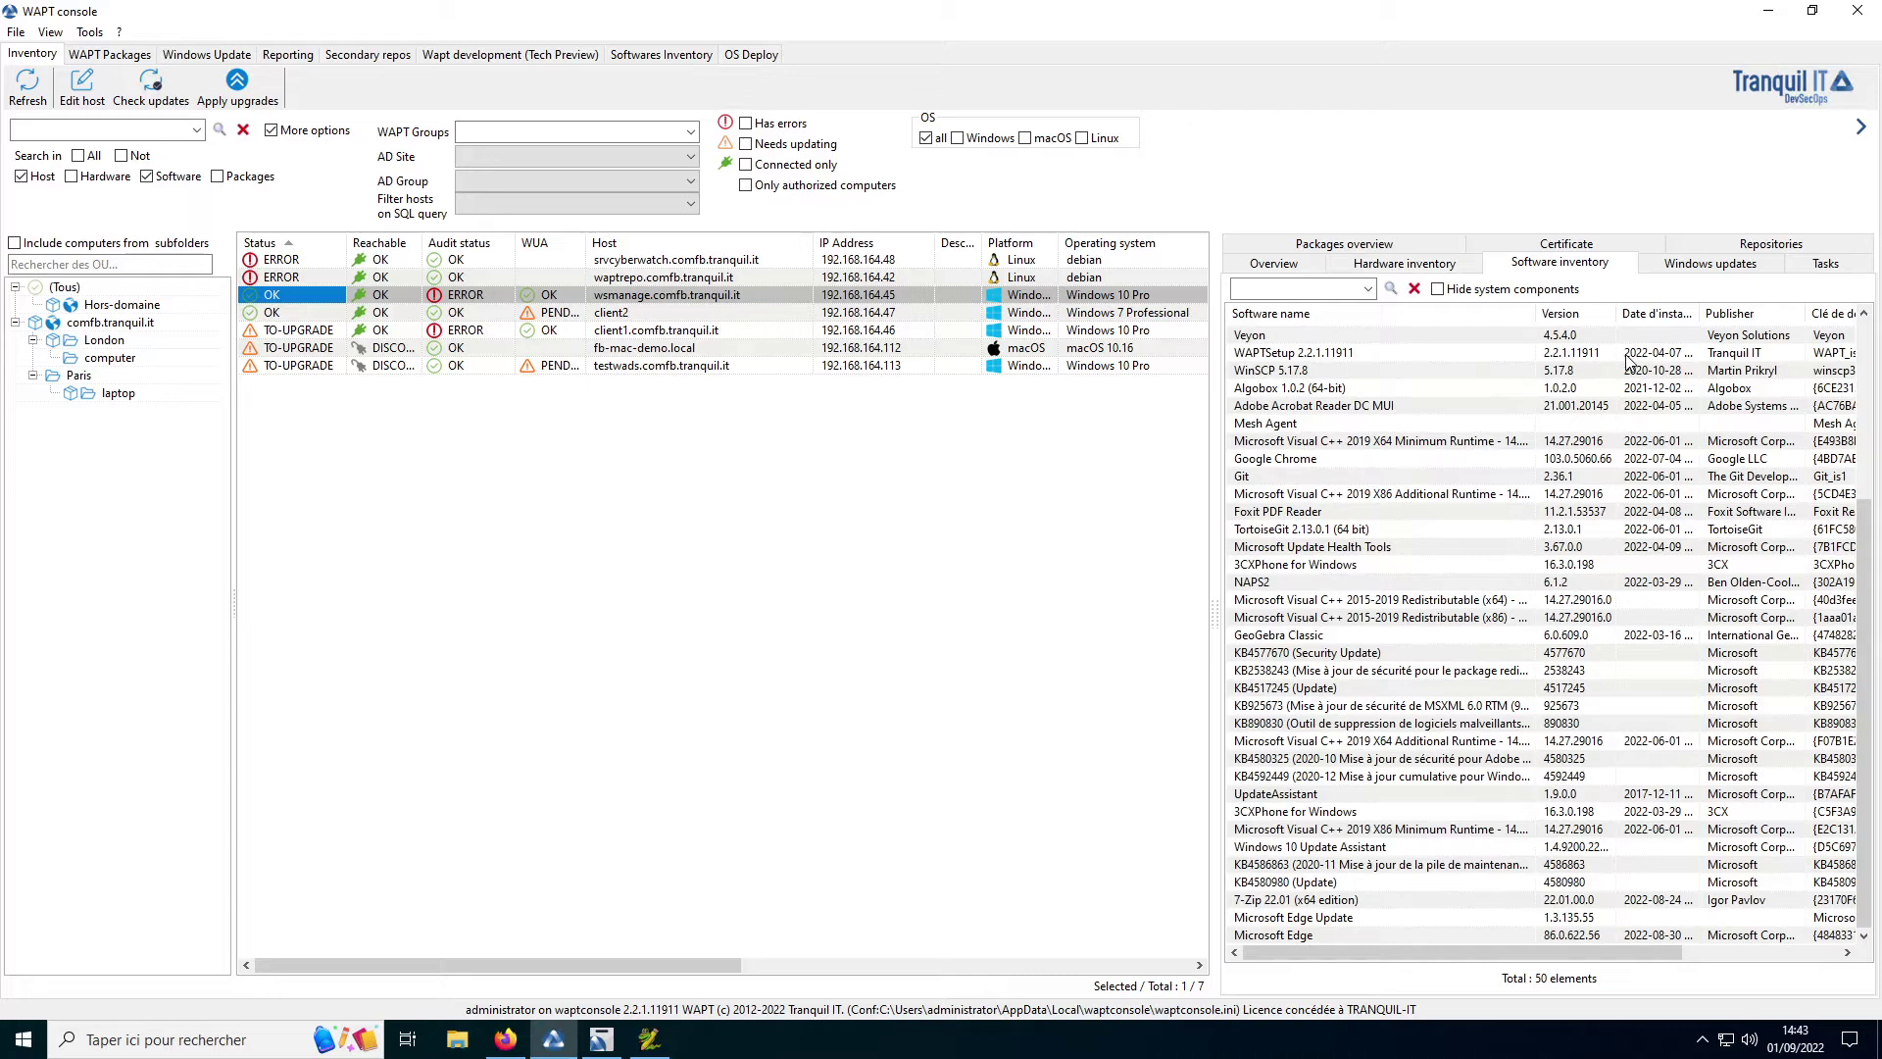
left_click(1664, 267)
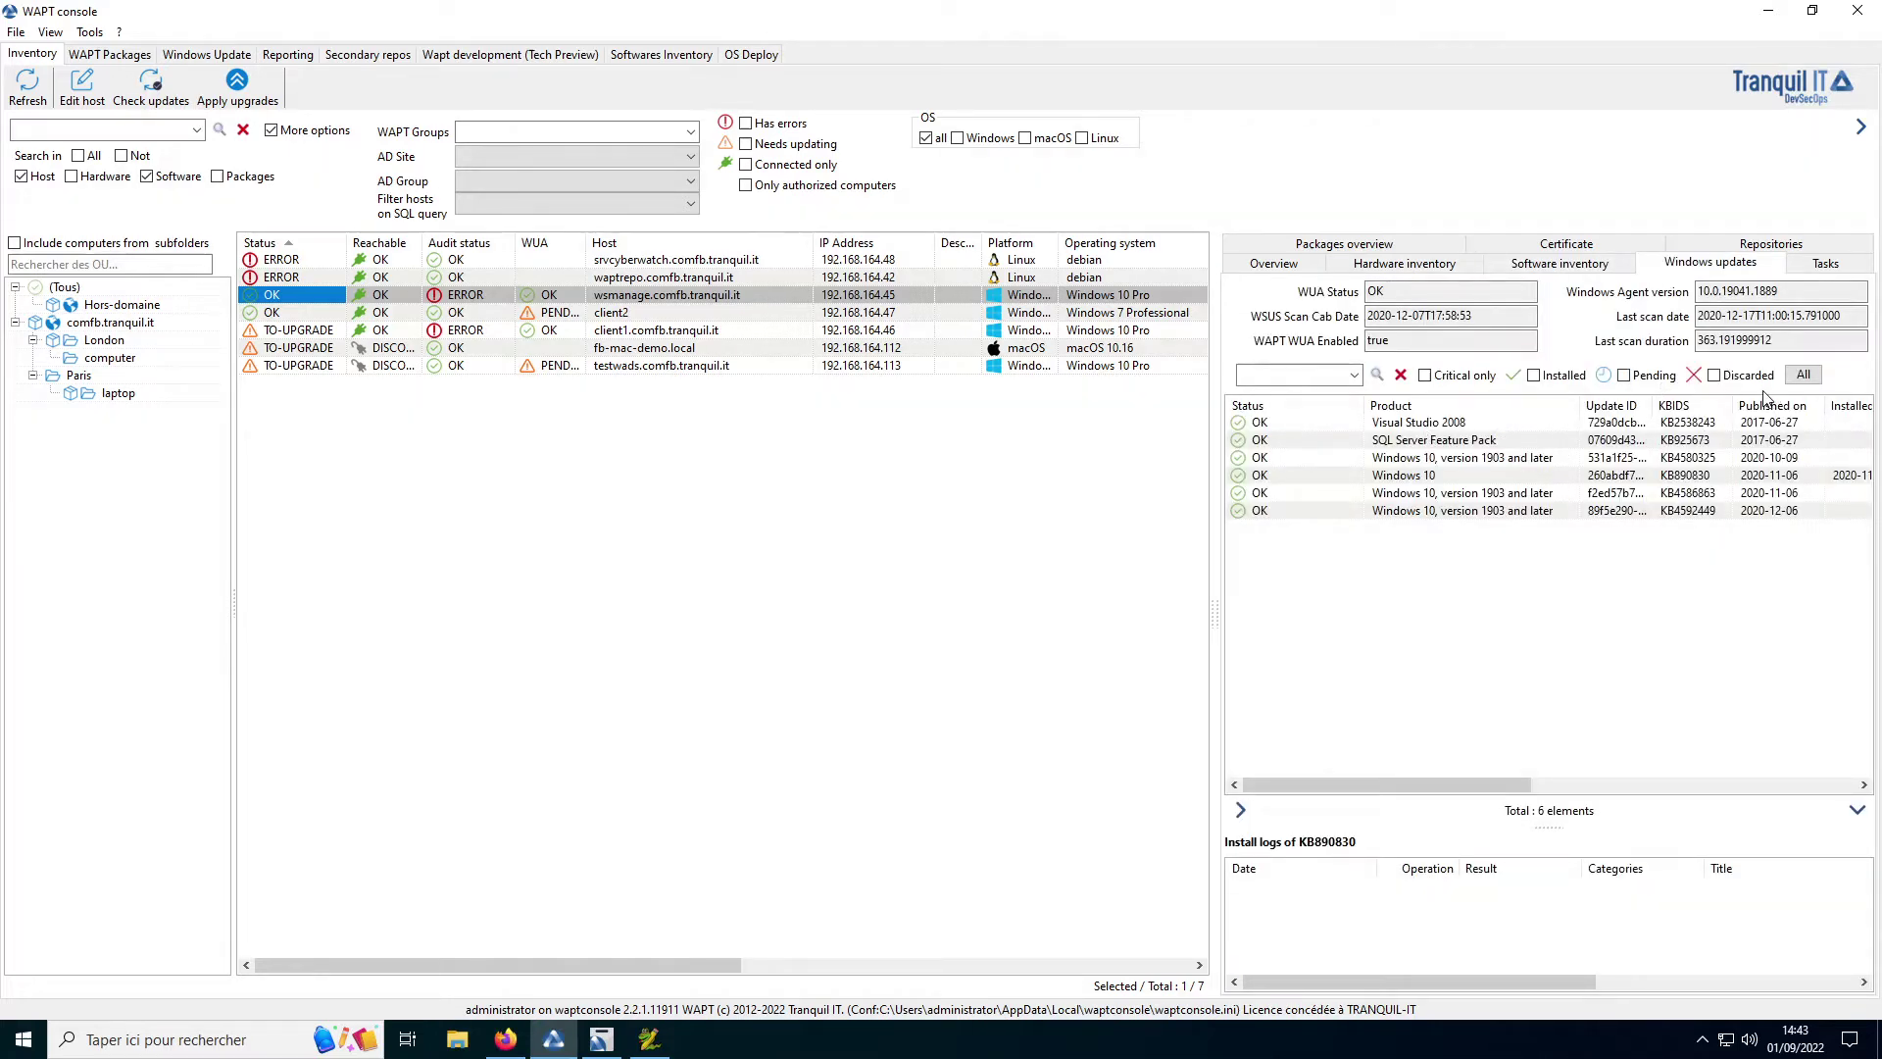
left_click(1809, 267)
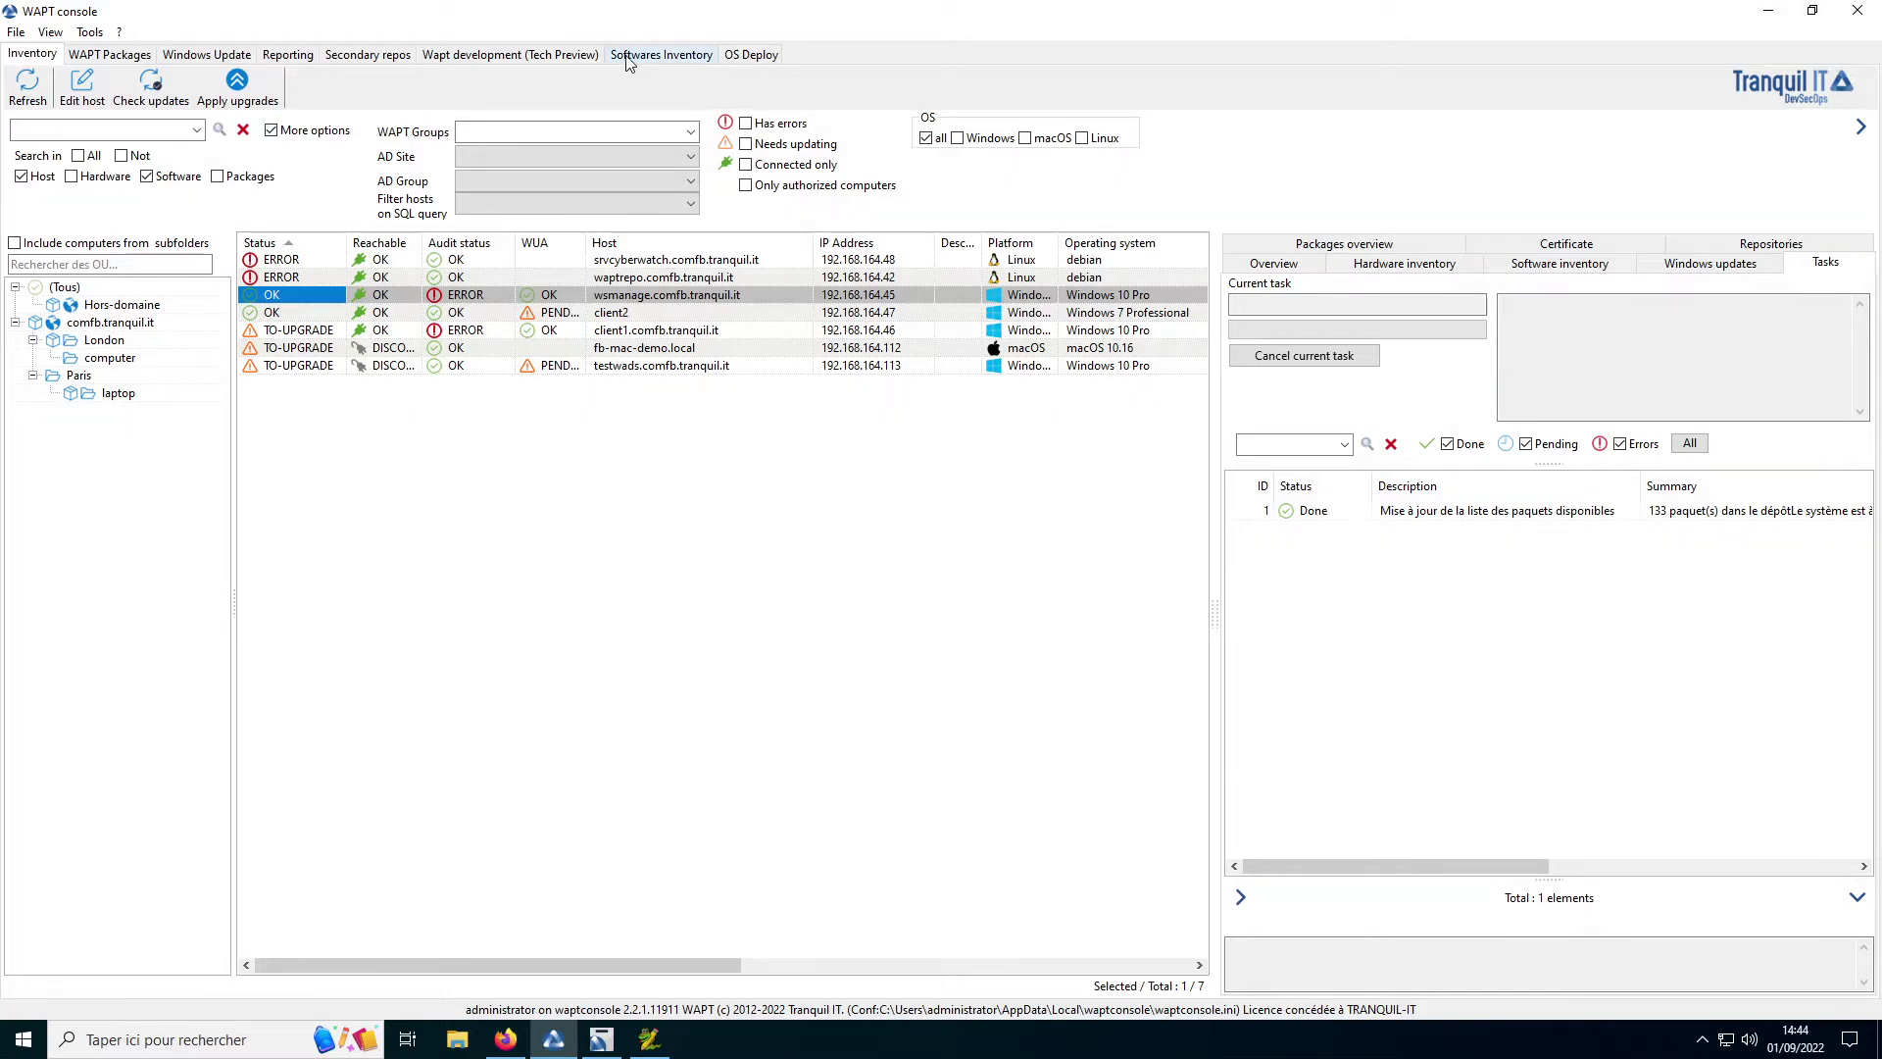
Step: Import the Windows tis-7zip 22.01-39 package from the internet store into the local repository
left_click(103, 55)
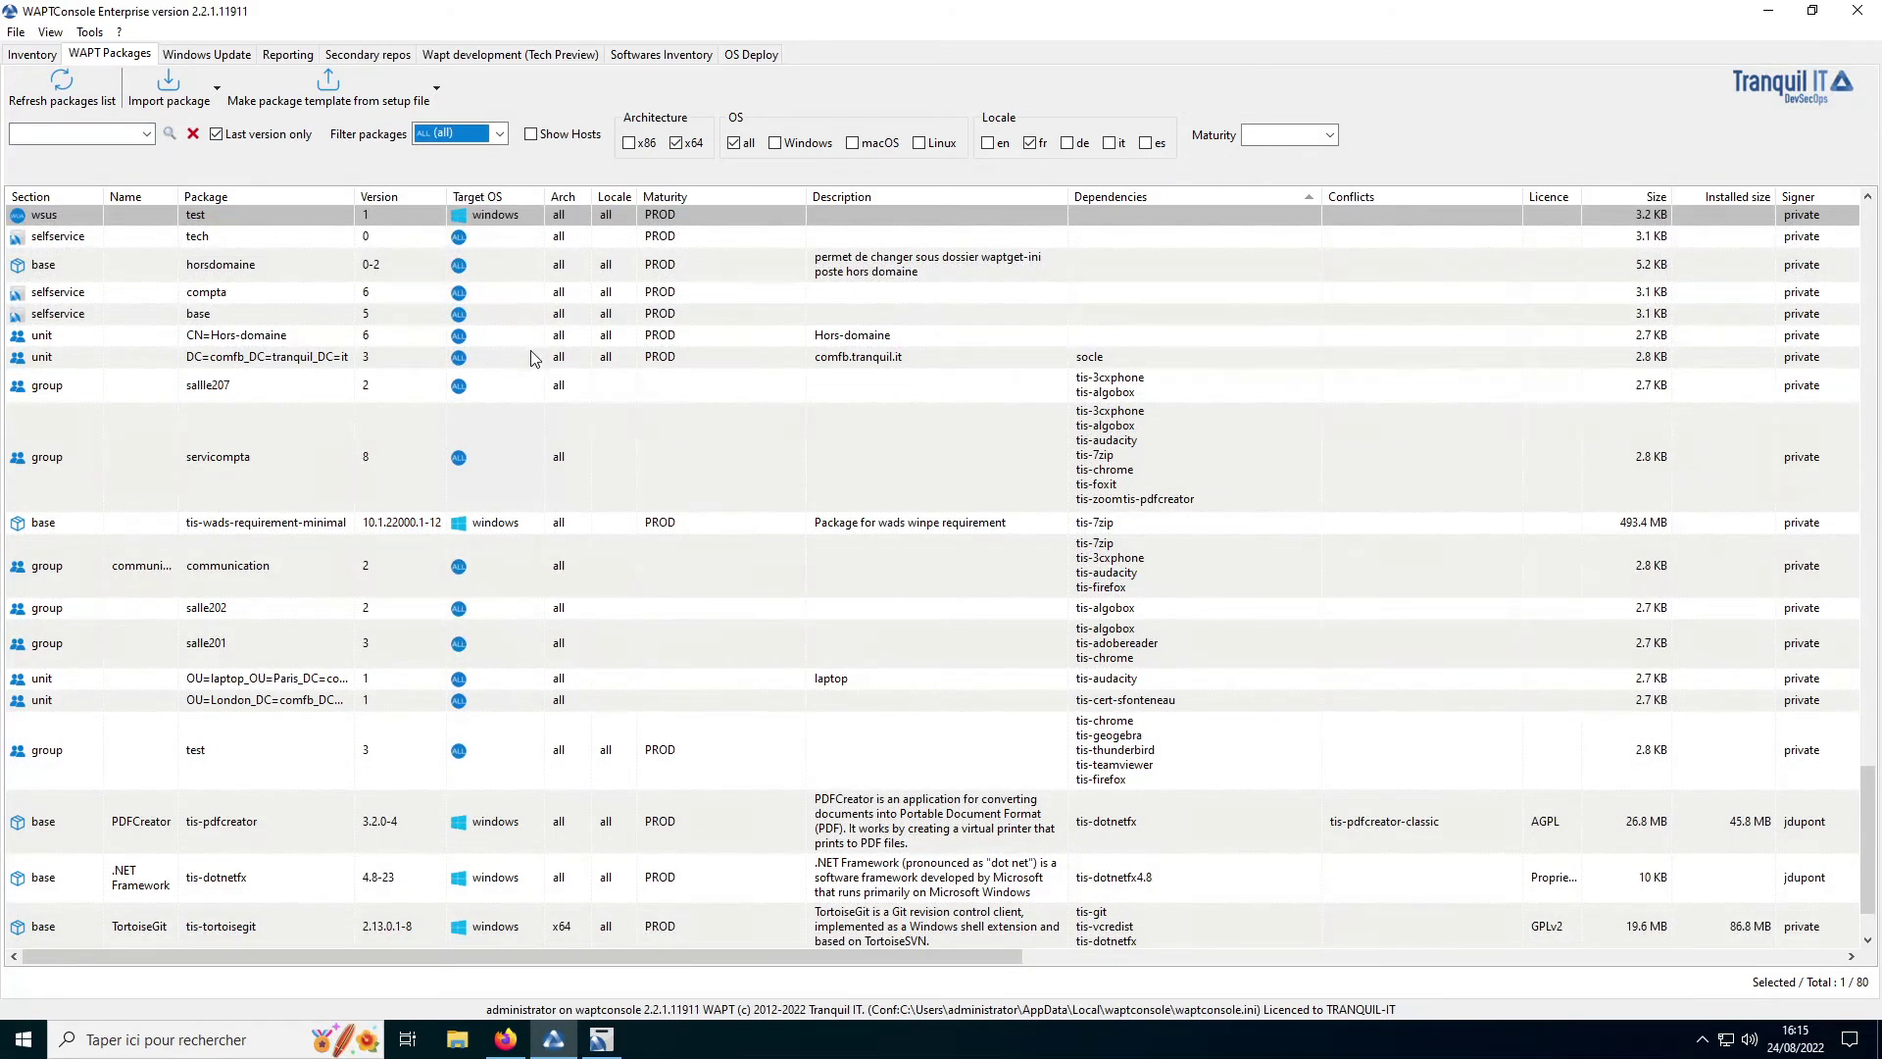
left_click(217, 87)
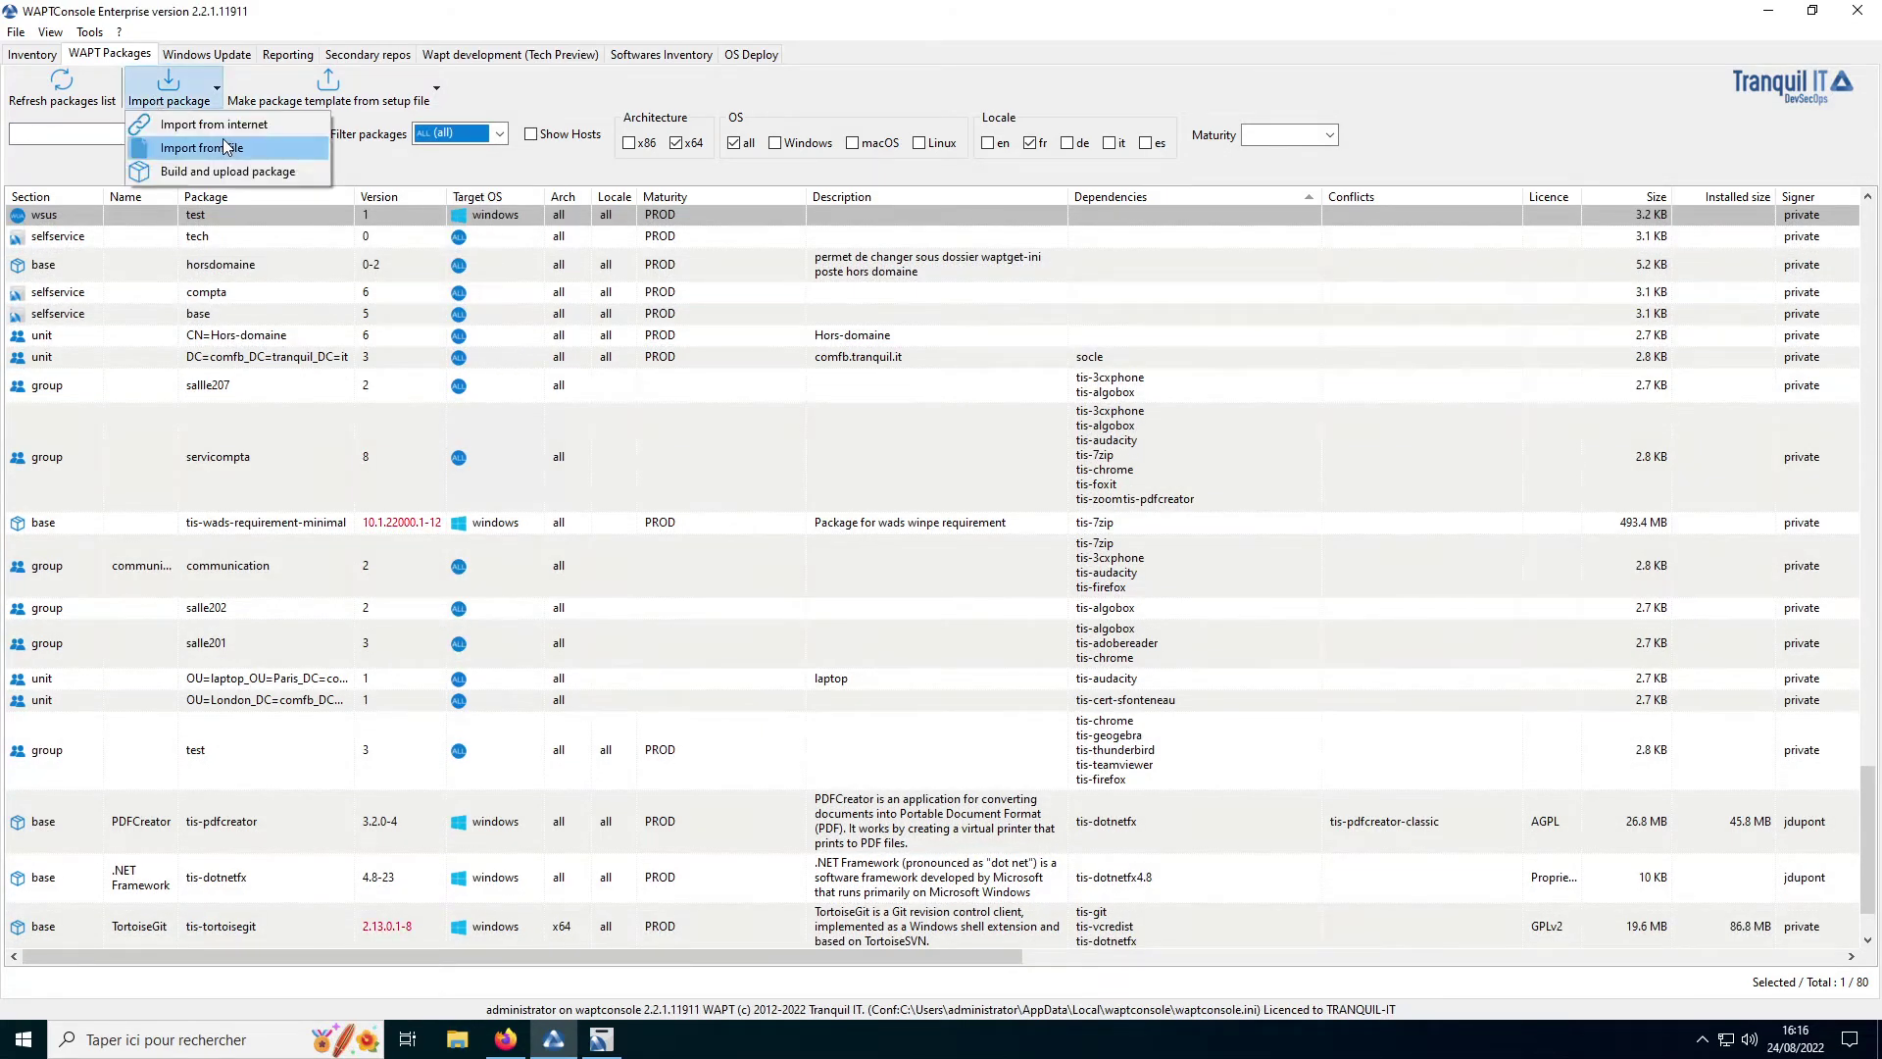
left_click(182, 125)
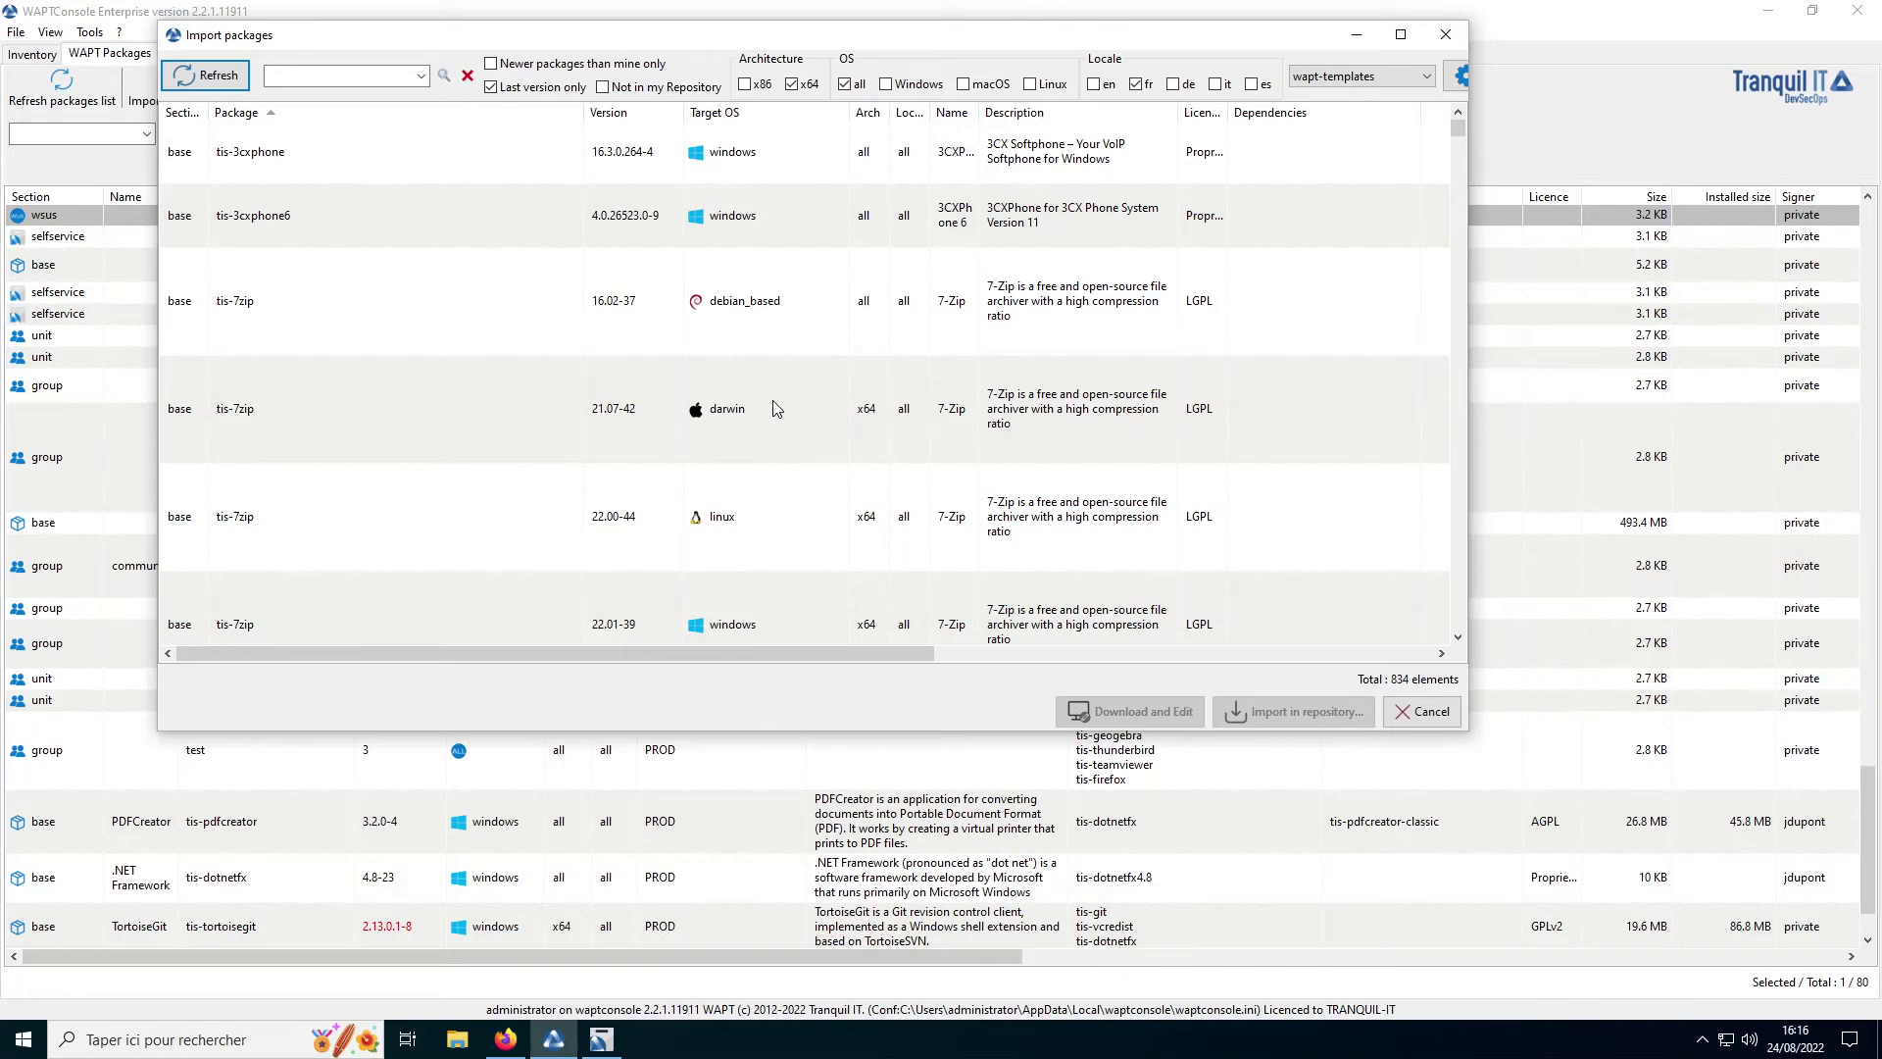
left_click(353, 610)
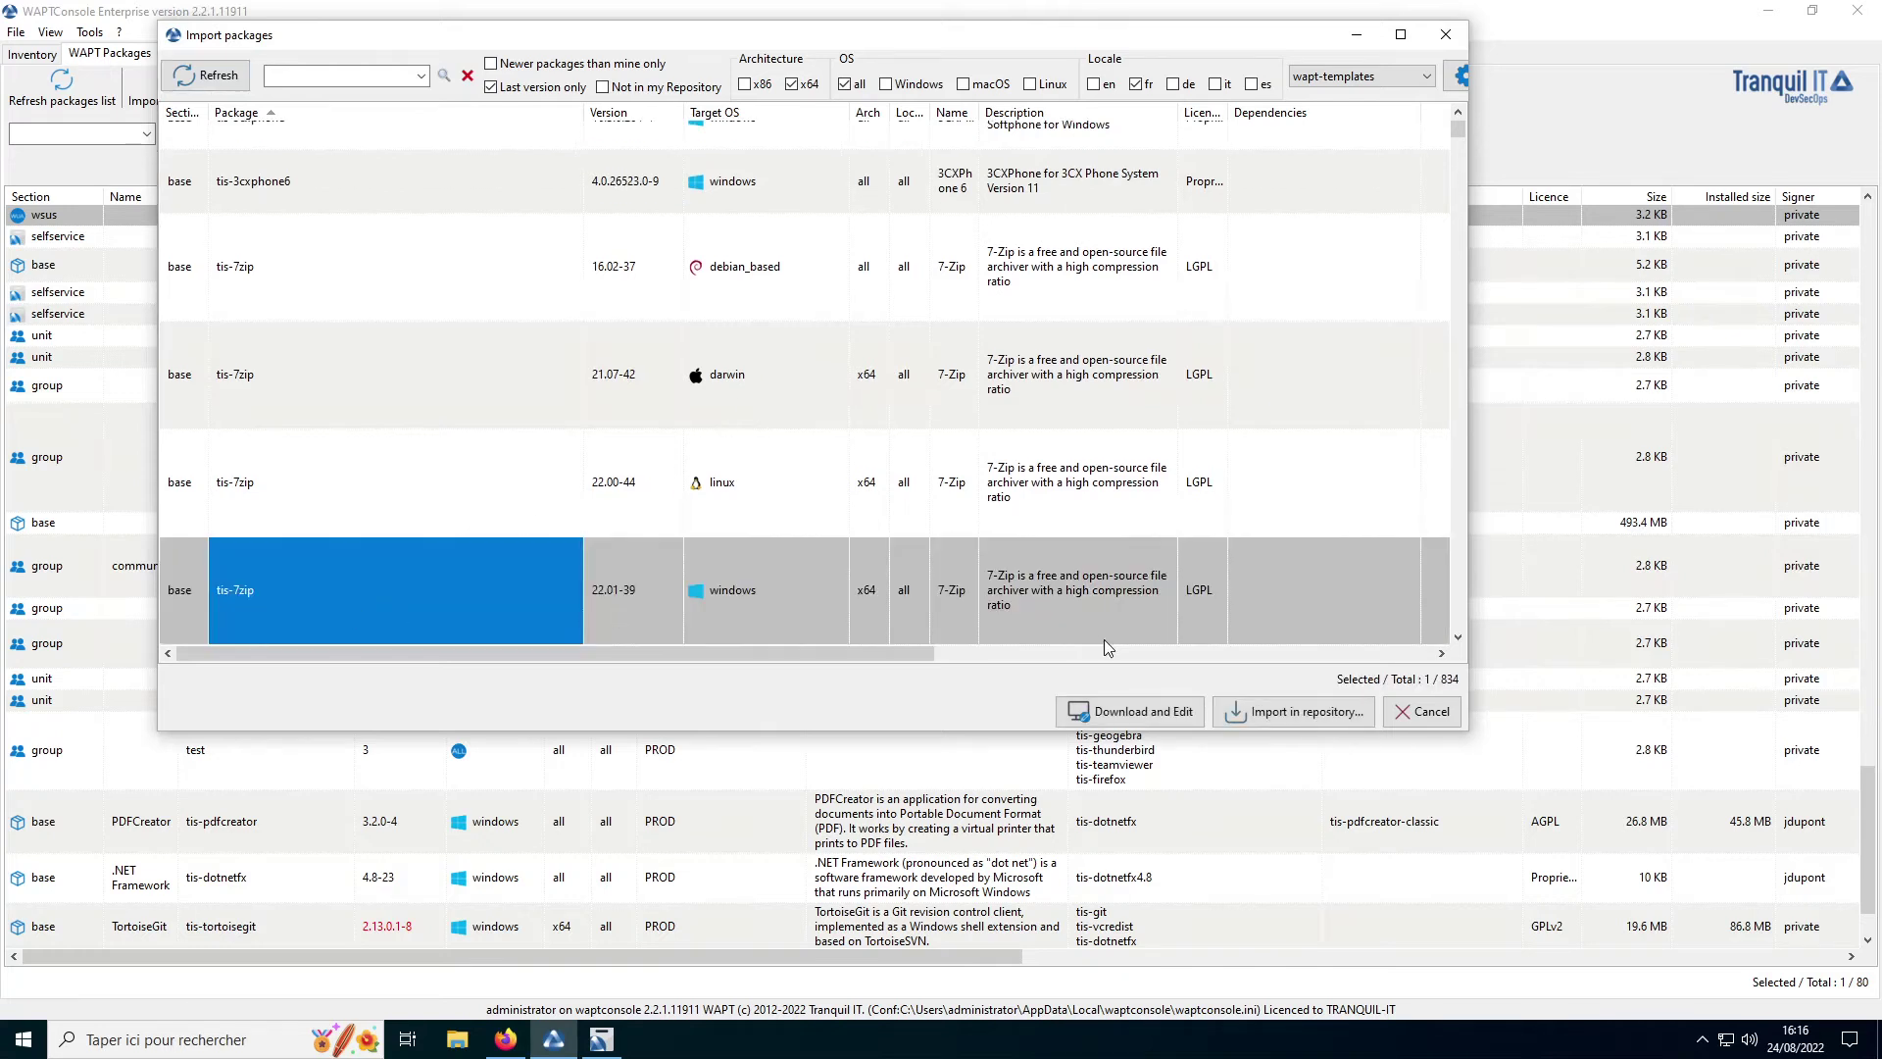
left_click(1330, 719)
left_click(1055, 661)
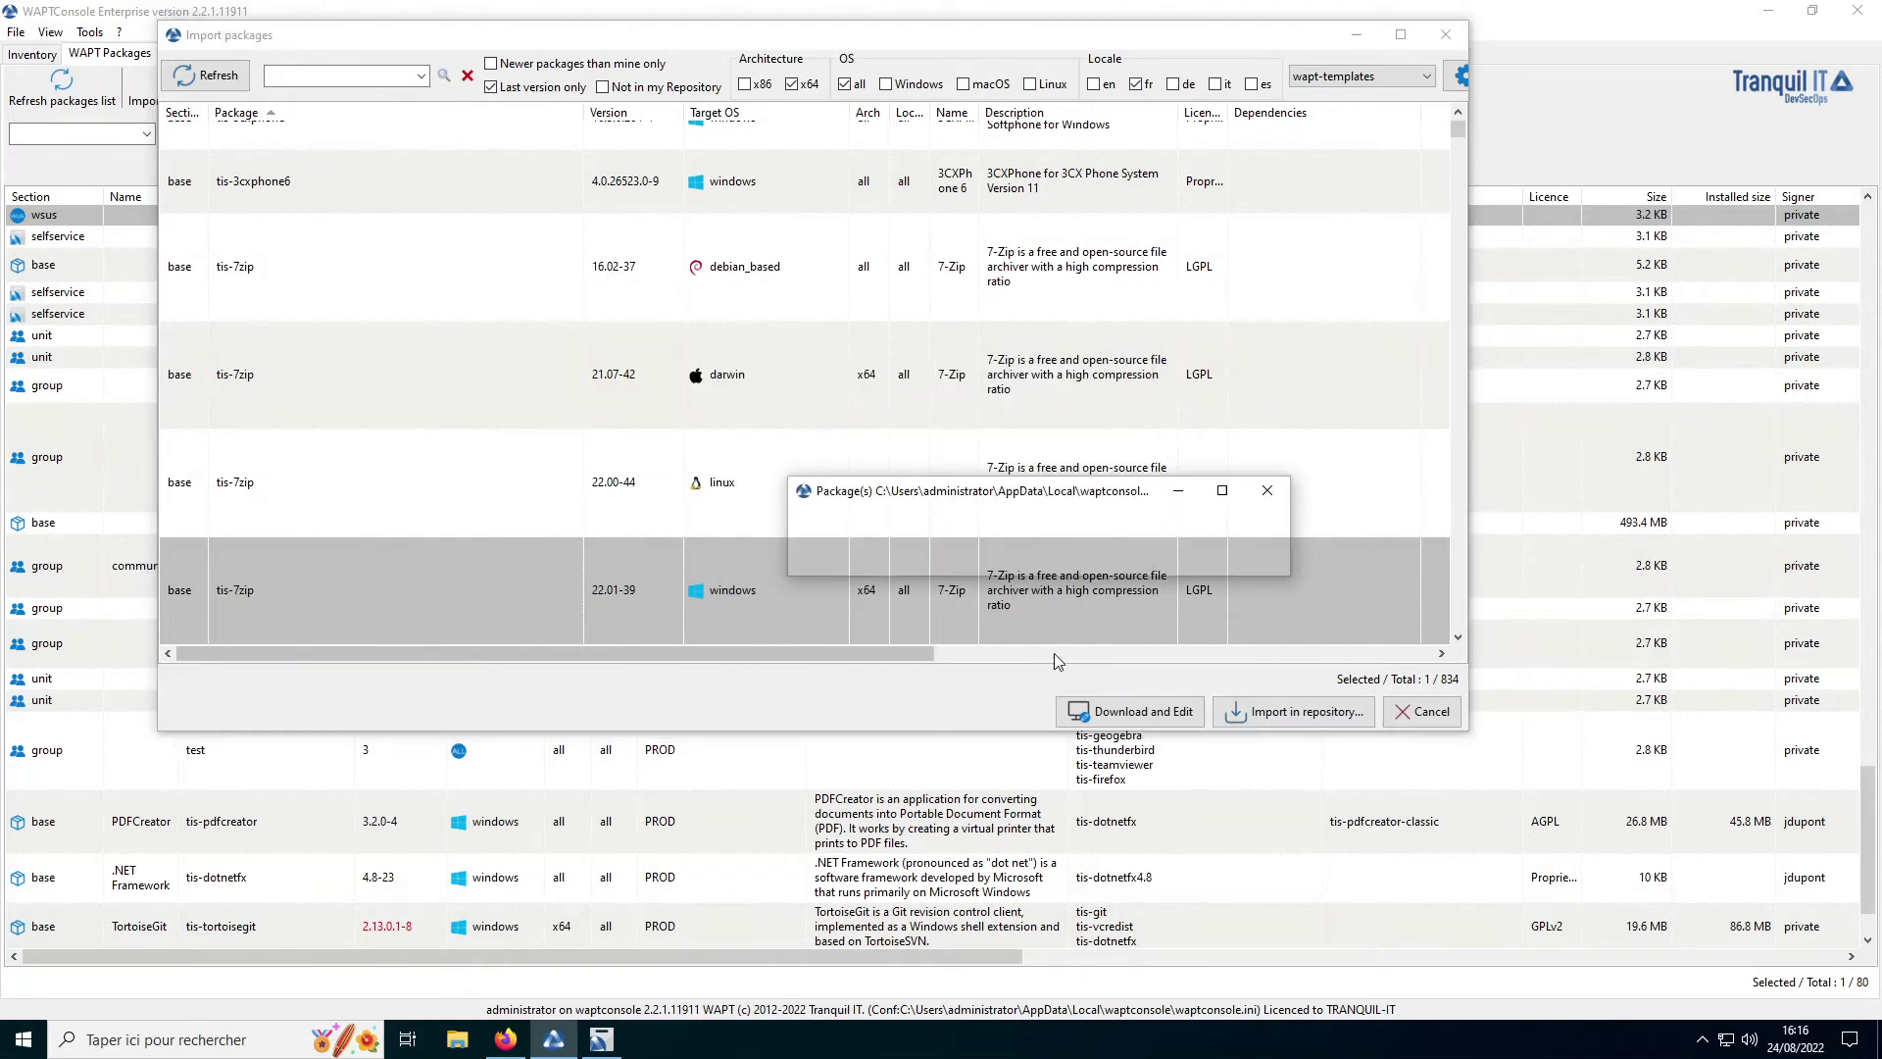
left_click(1082, 533)
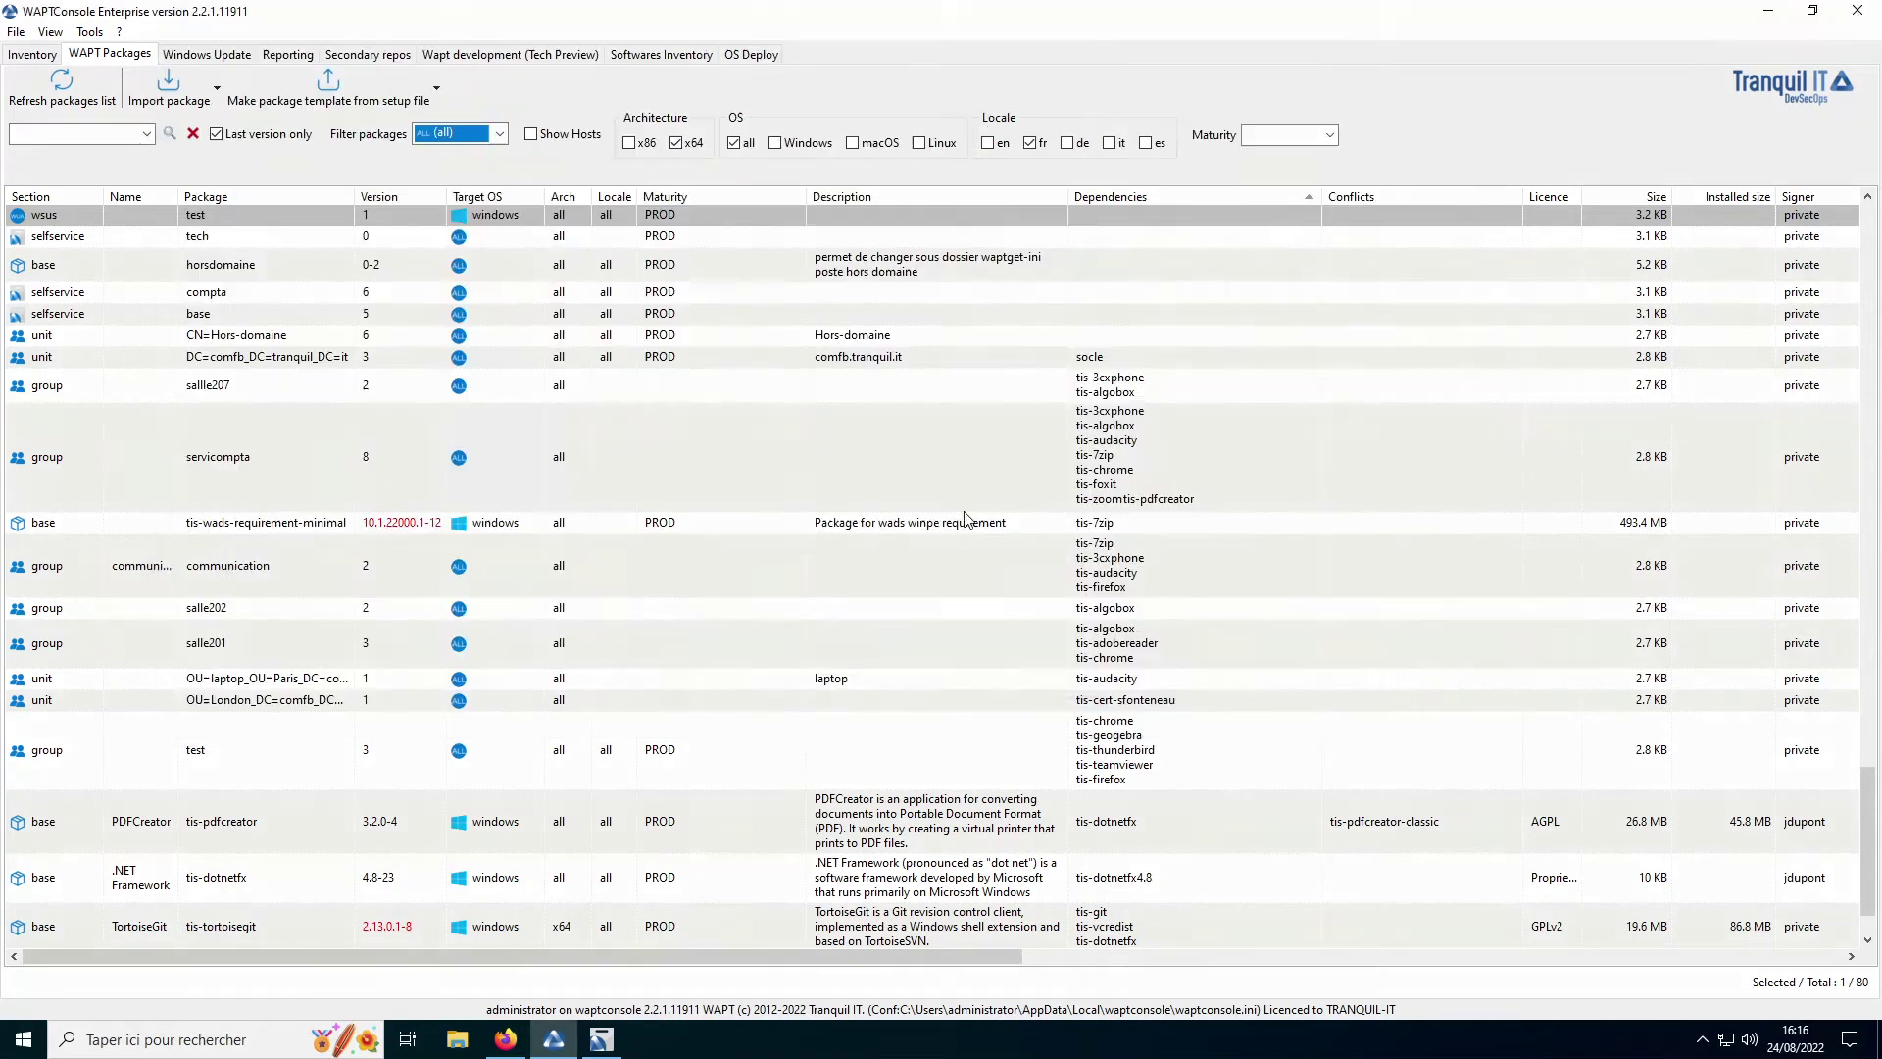
mouse_move(497, 1045)
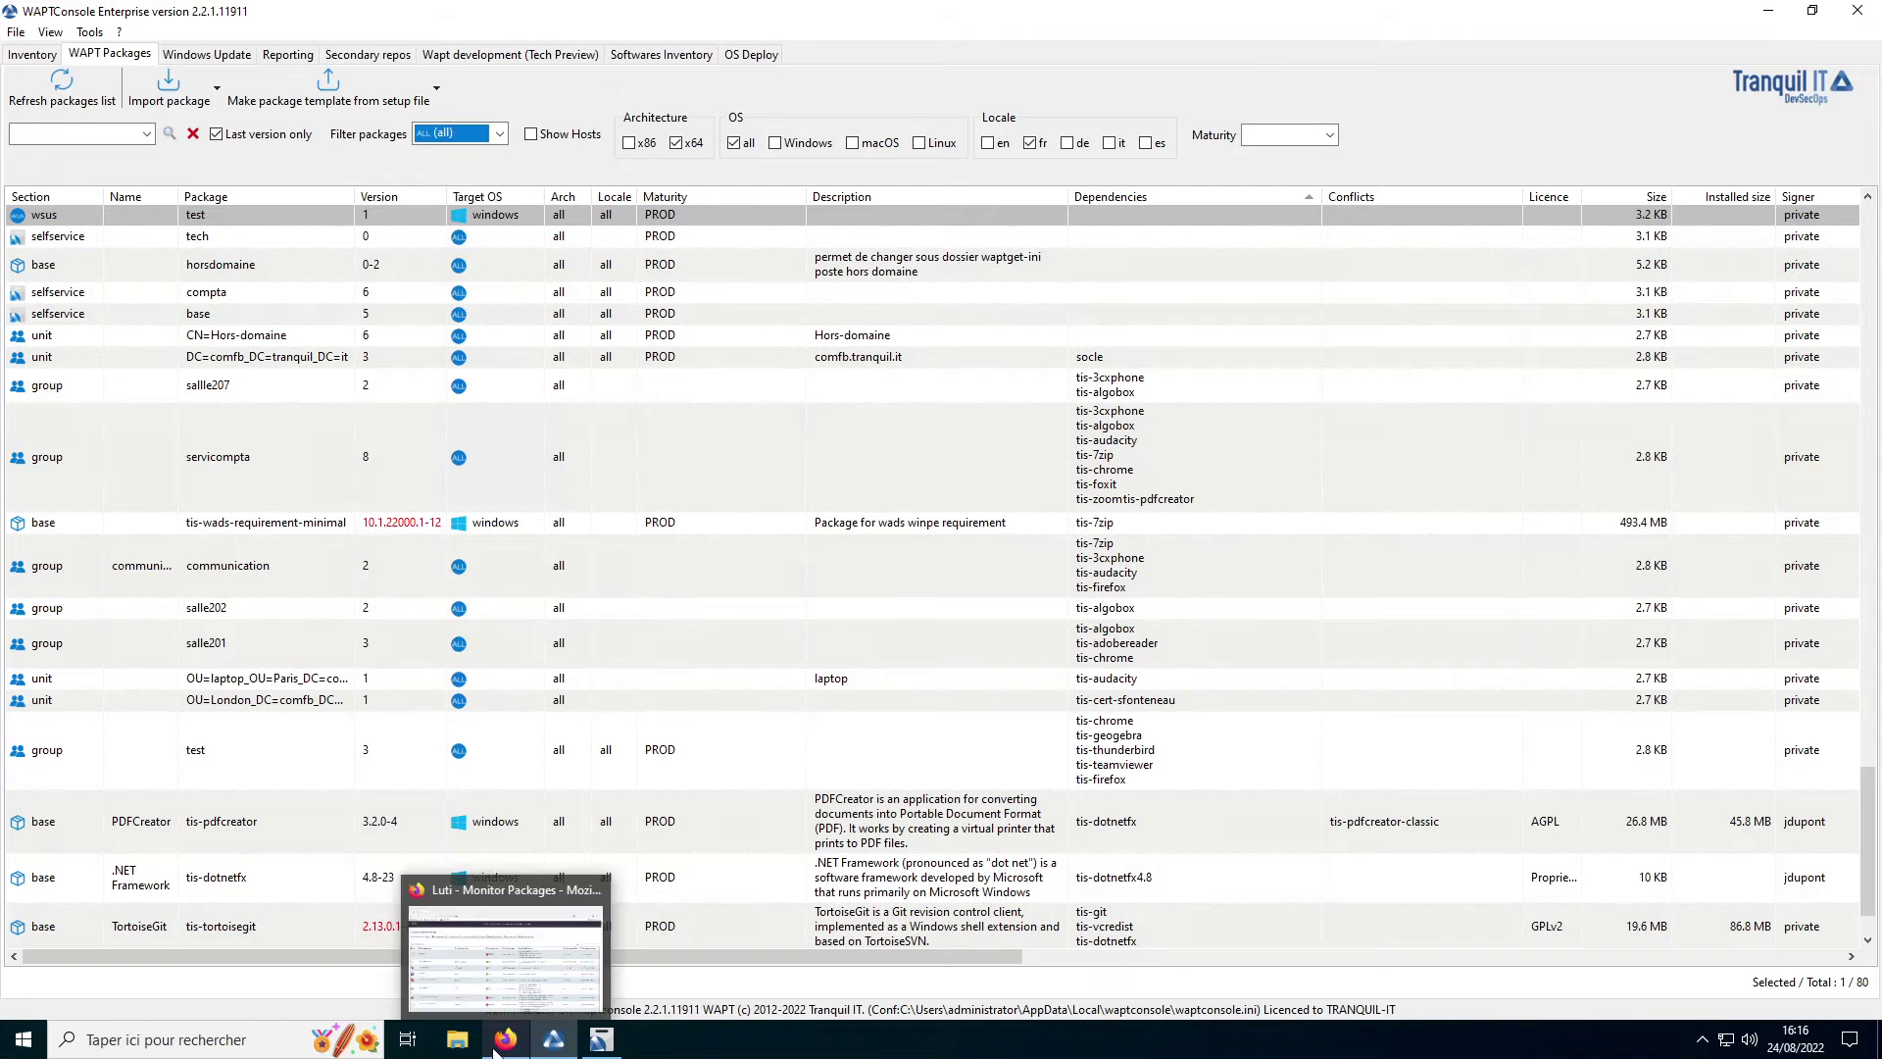
left_click(507, 965)
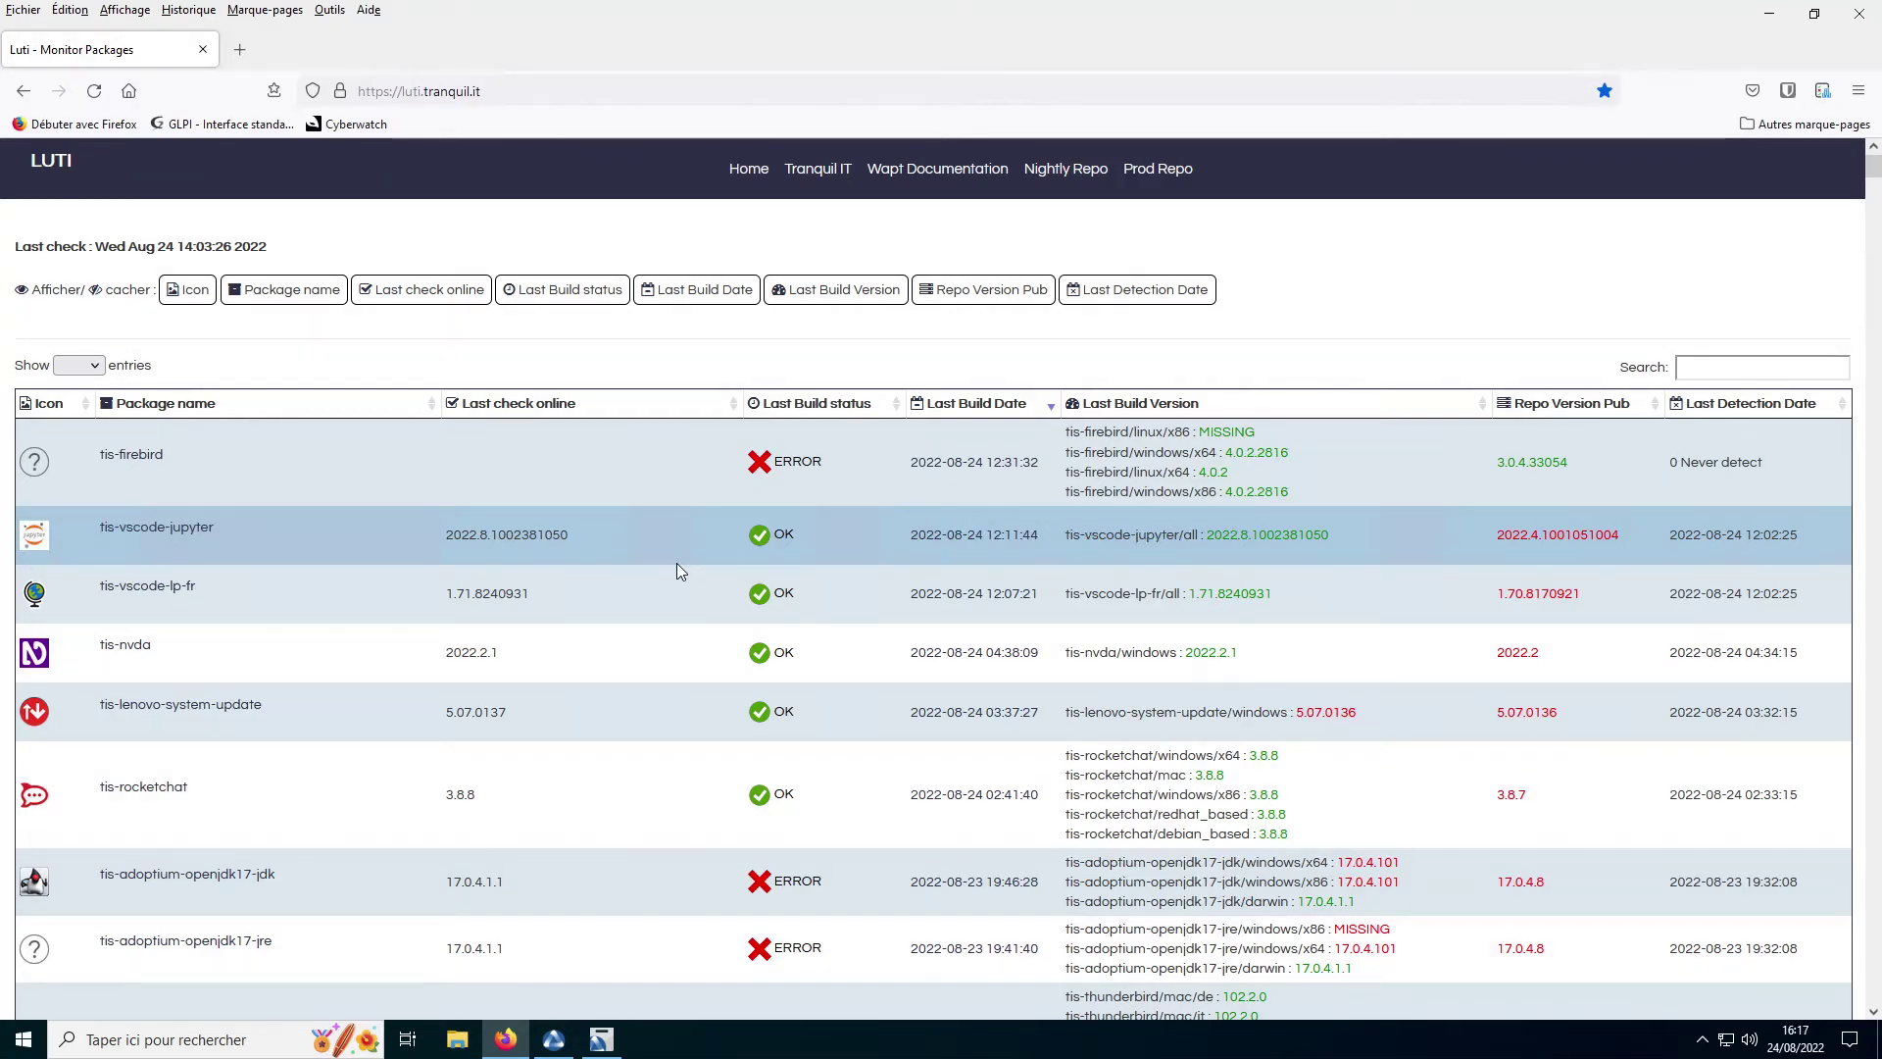
mouse_move(553, 1039)
left_click(628, 916)
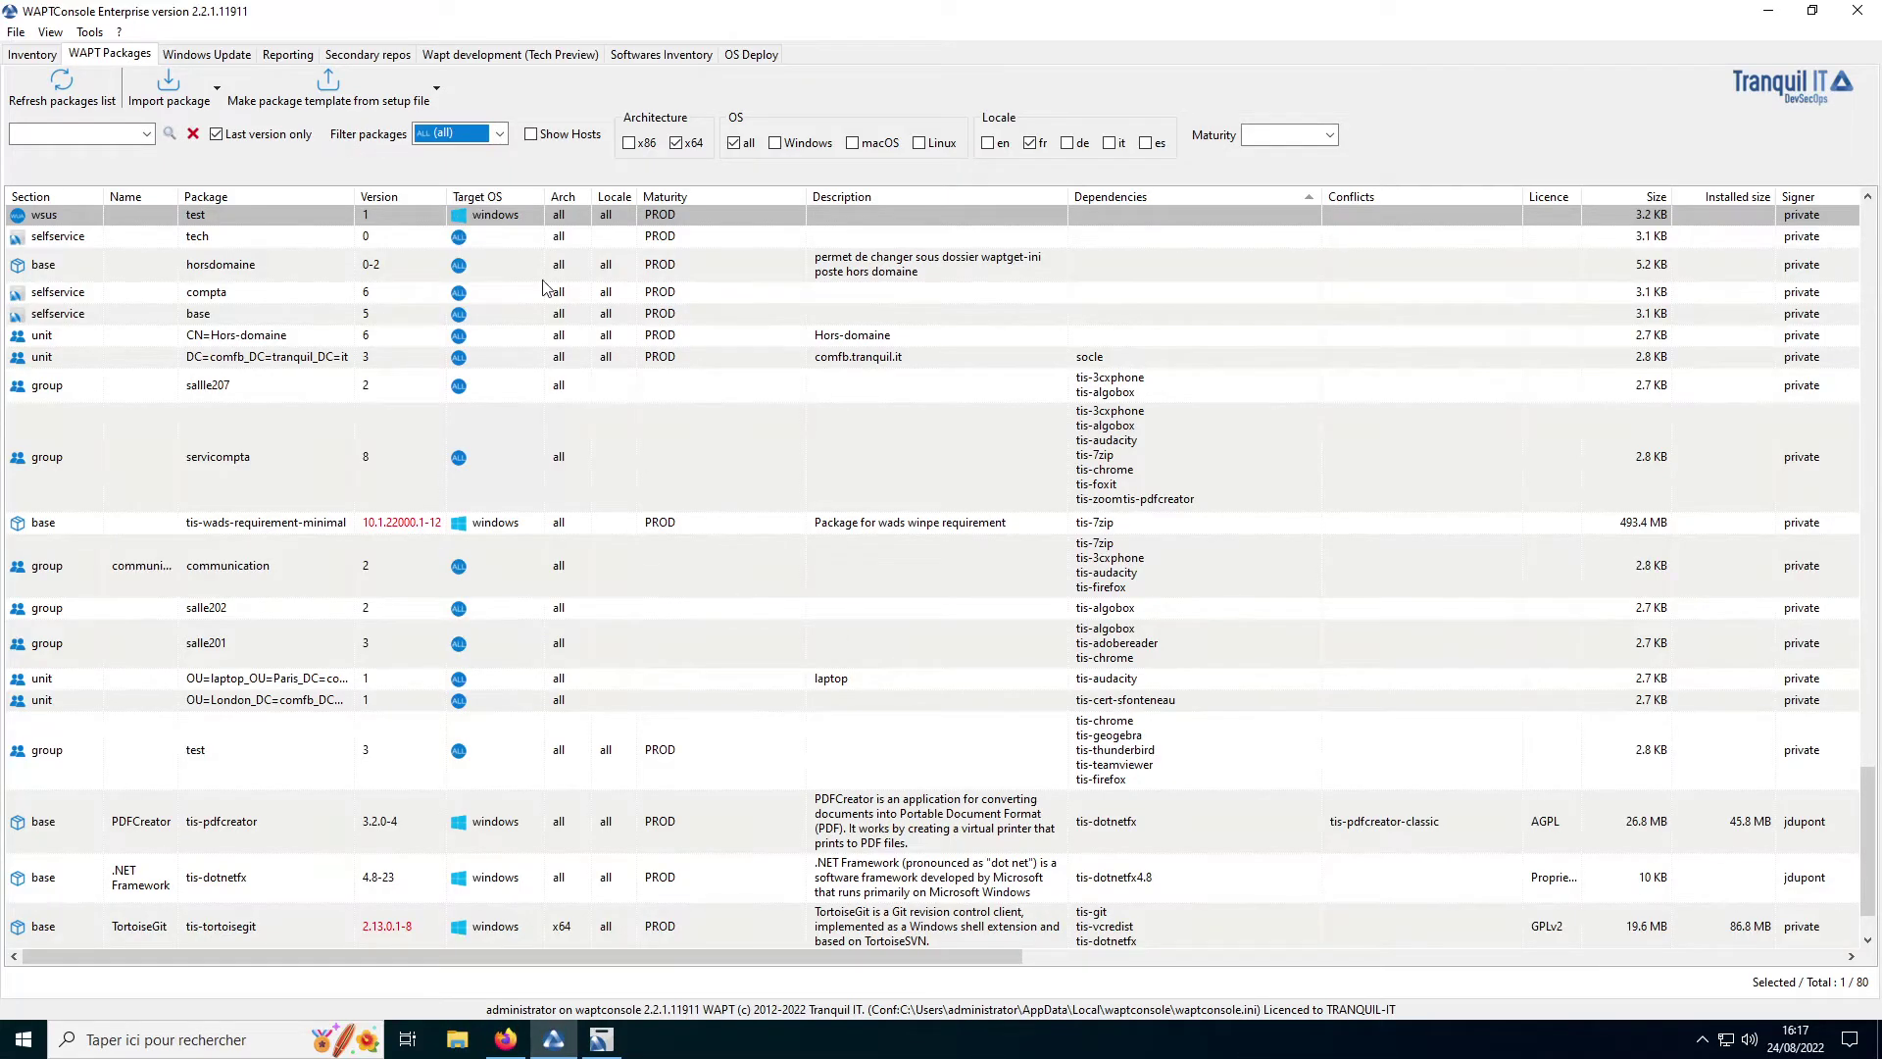
Step: Build a tis-naps2 package from Downloads\naps2-6.1.2-setup.msi and generate editable sources in c:\waptdev
left_click(356, 106)
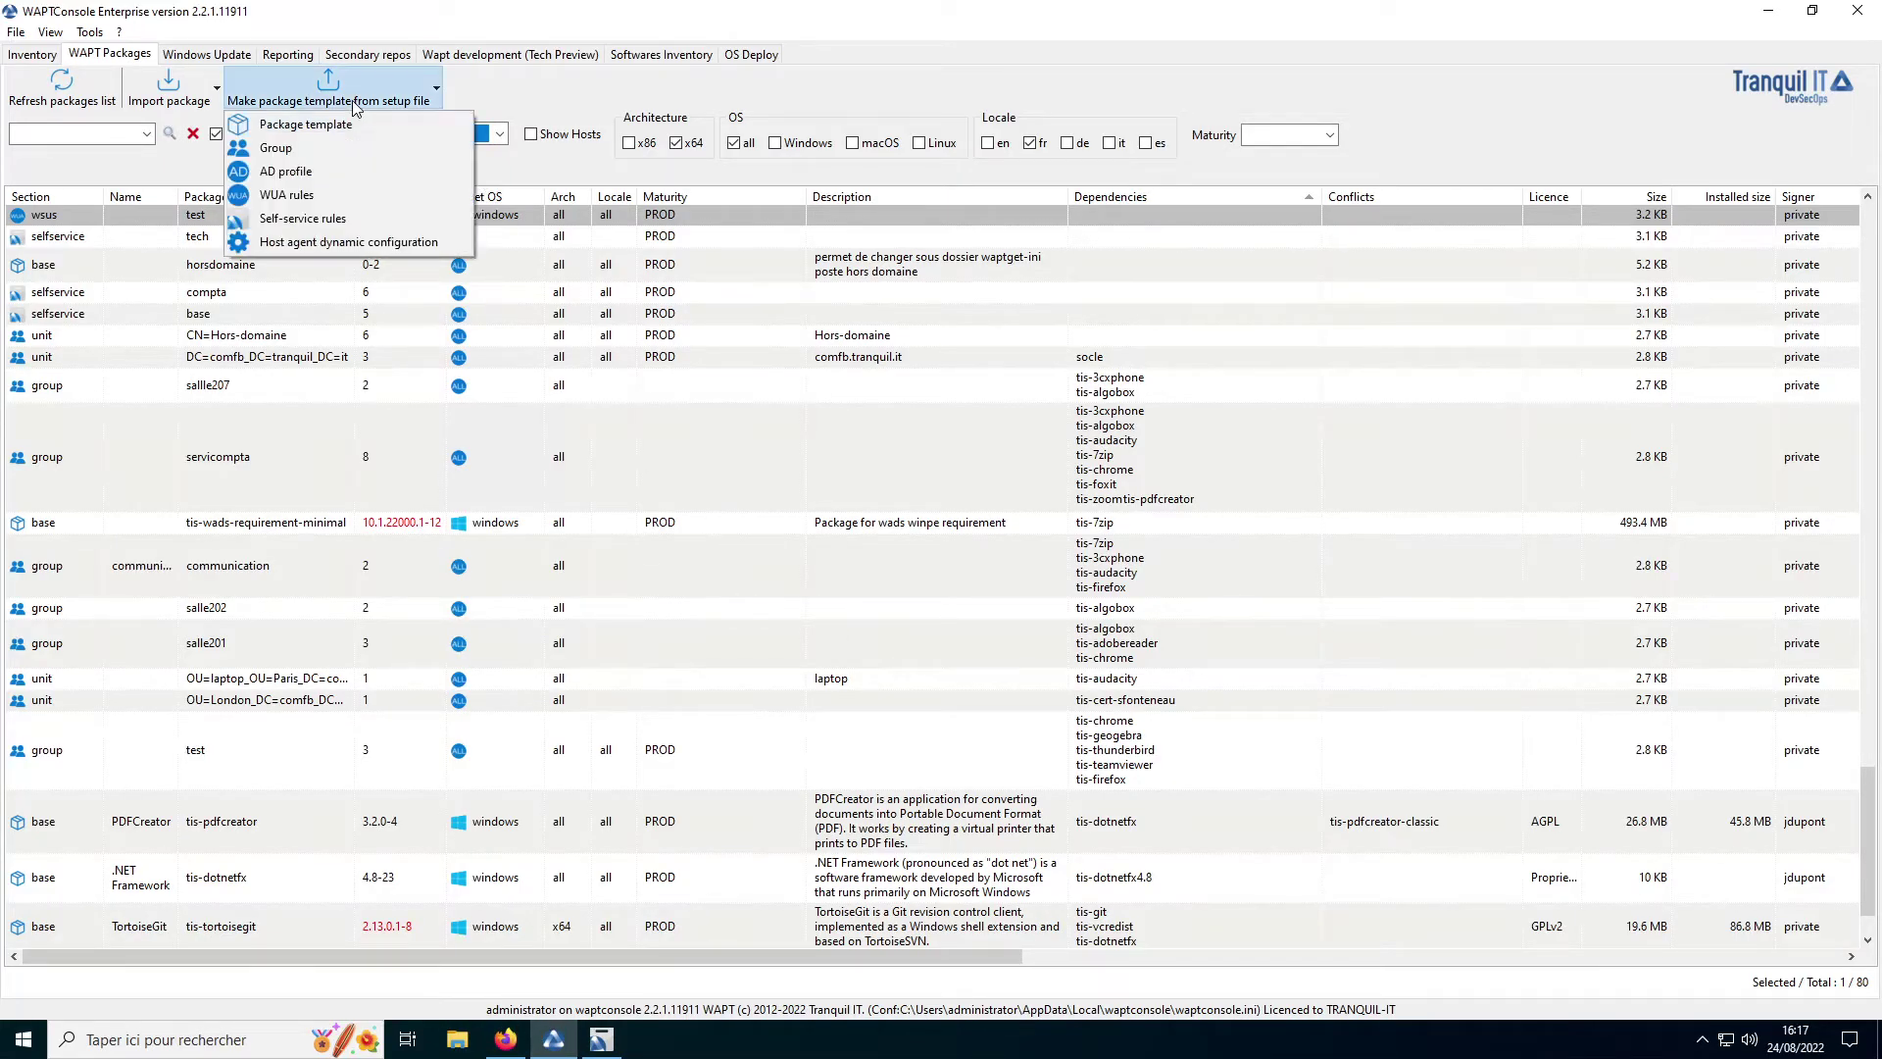
left_click(390, 138)
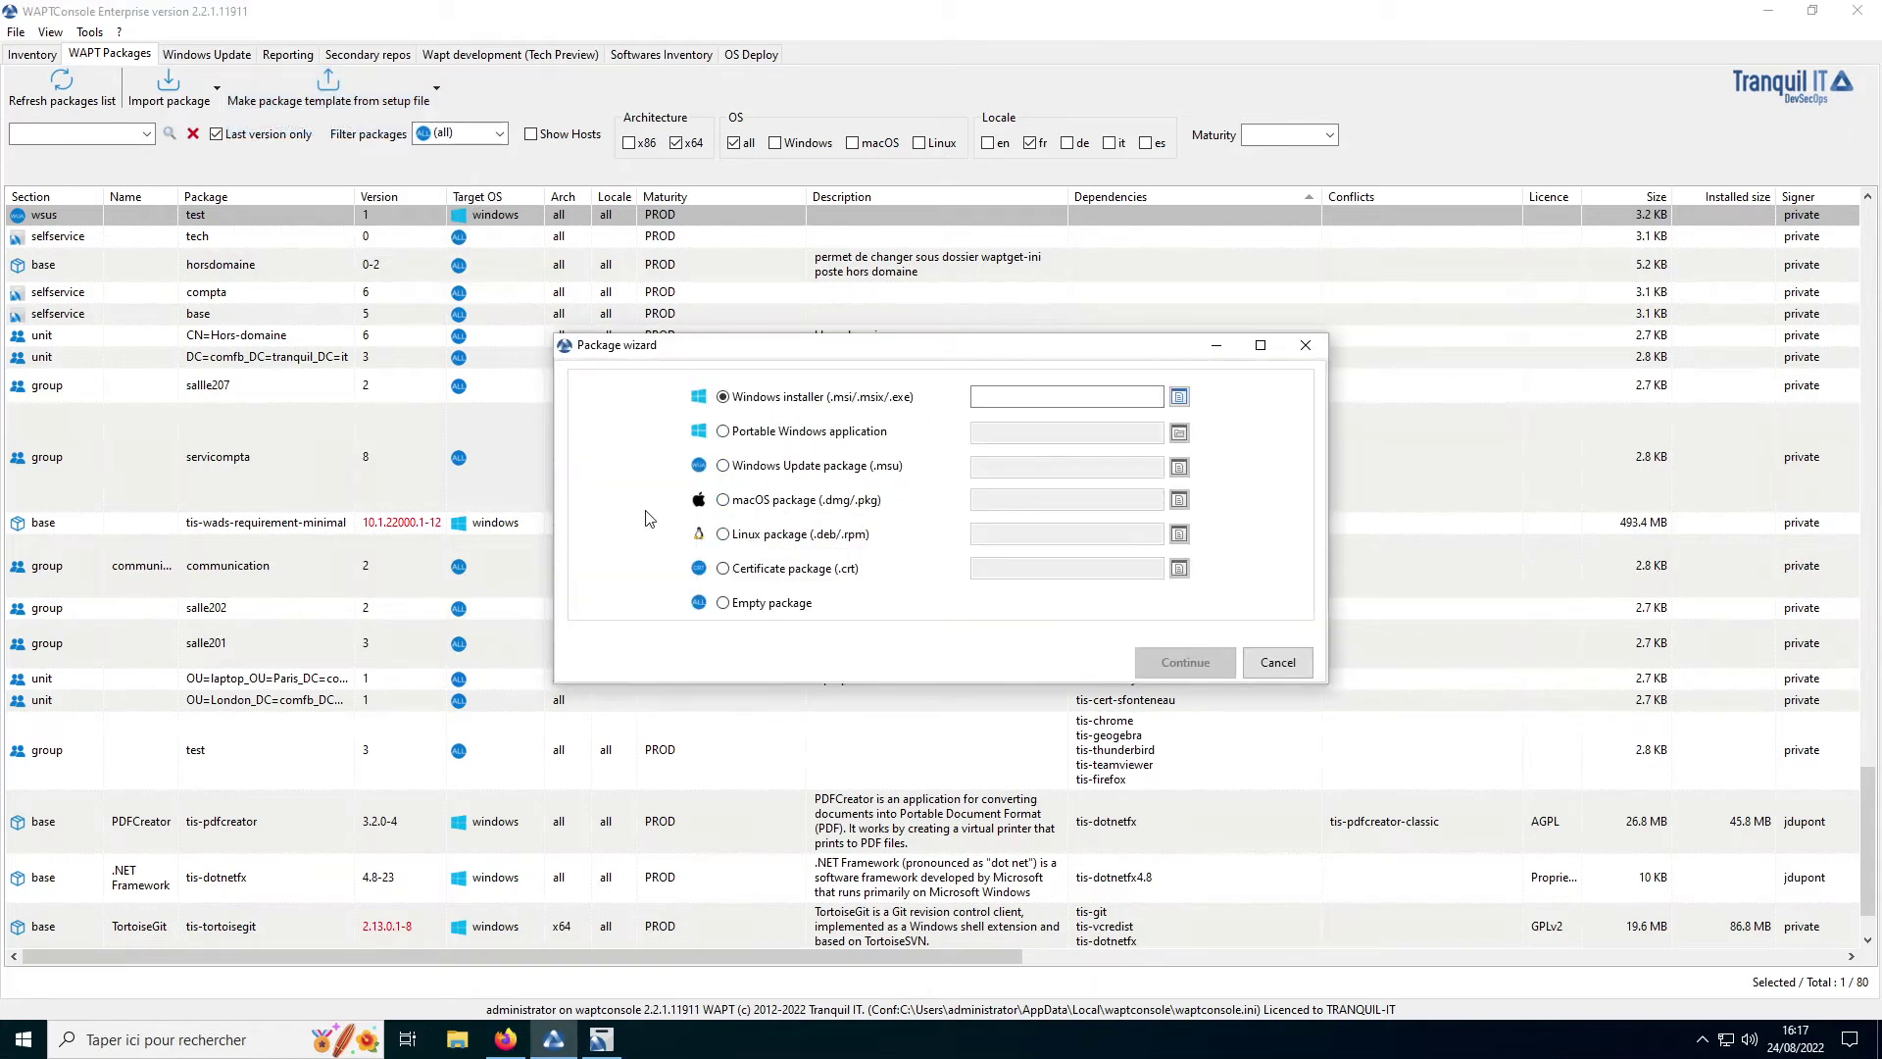
left_click(1177, 397)
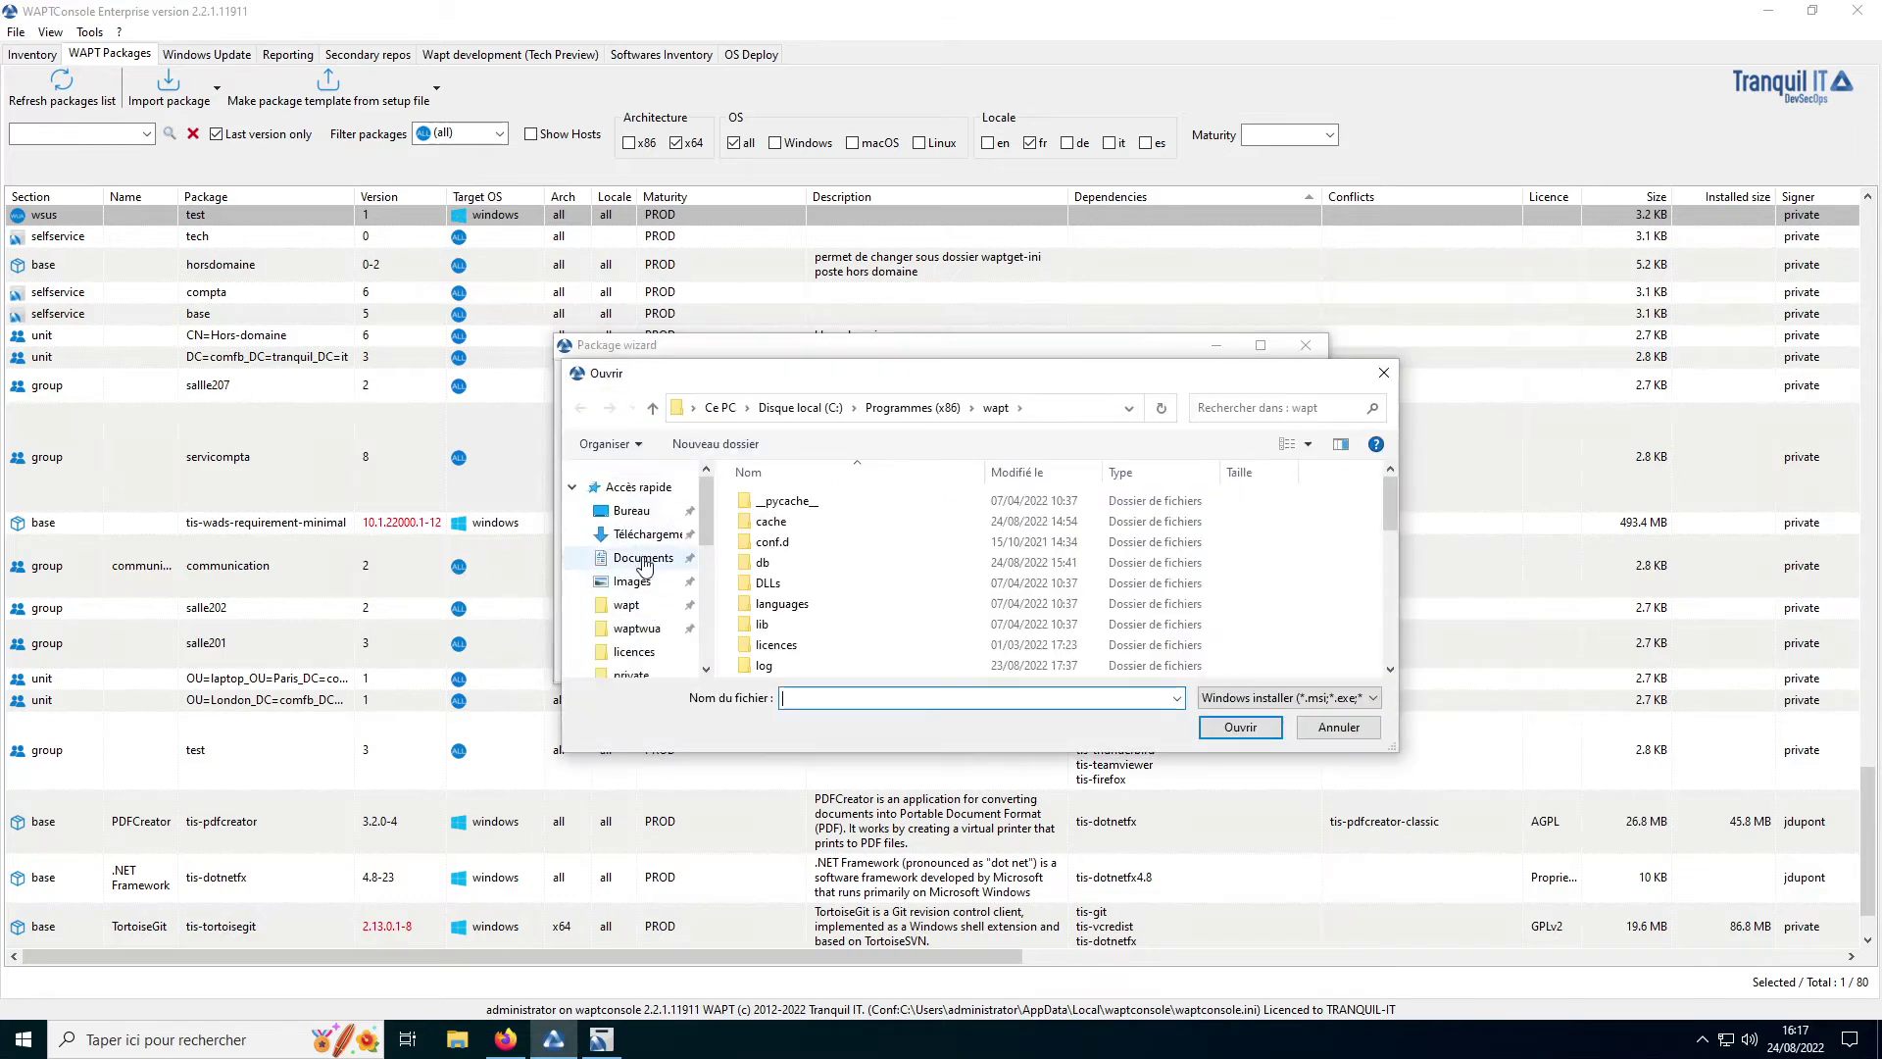
left_click(643, 533)
double_click(796, 641)
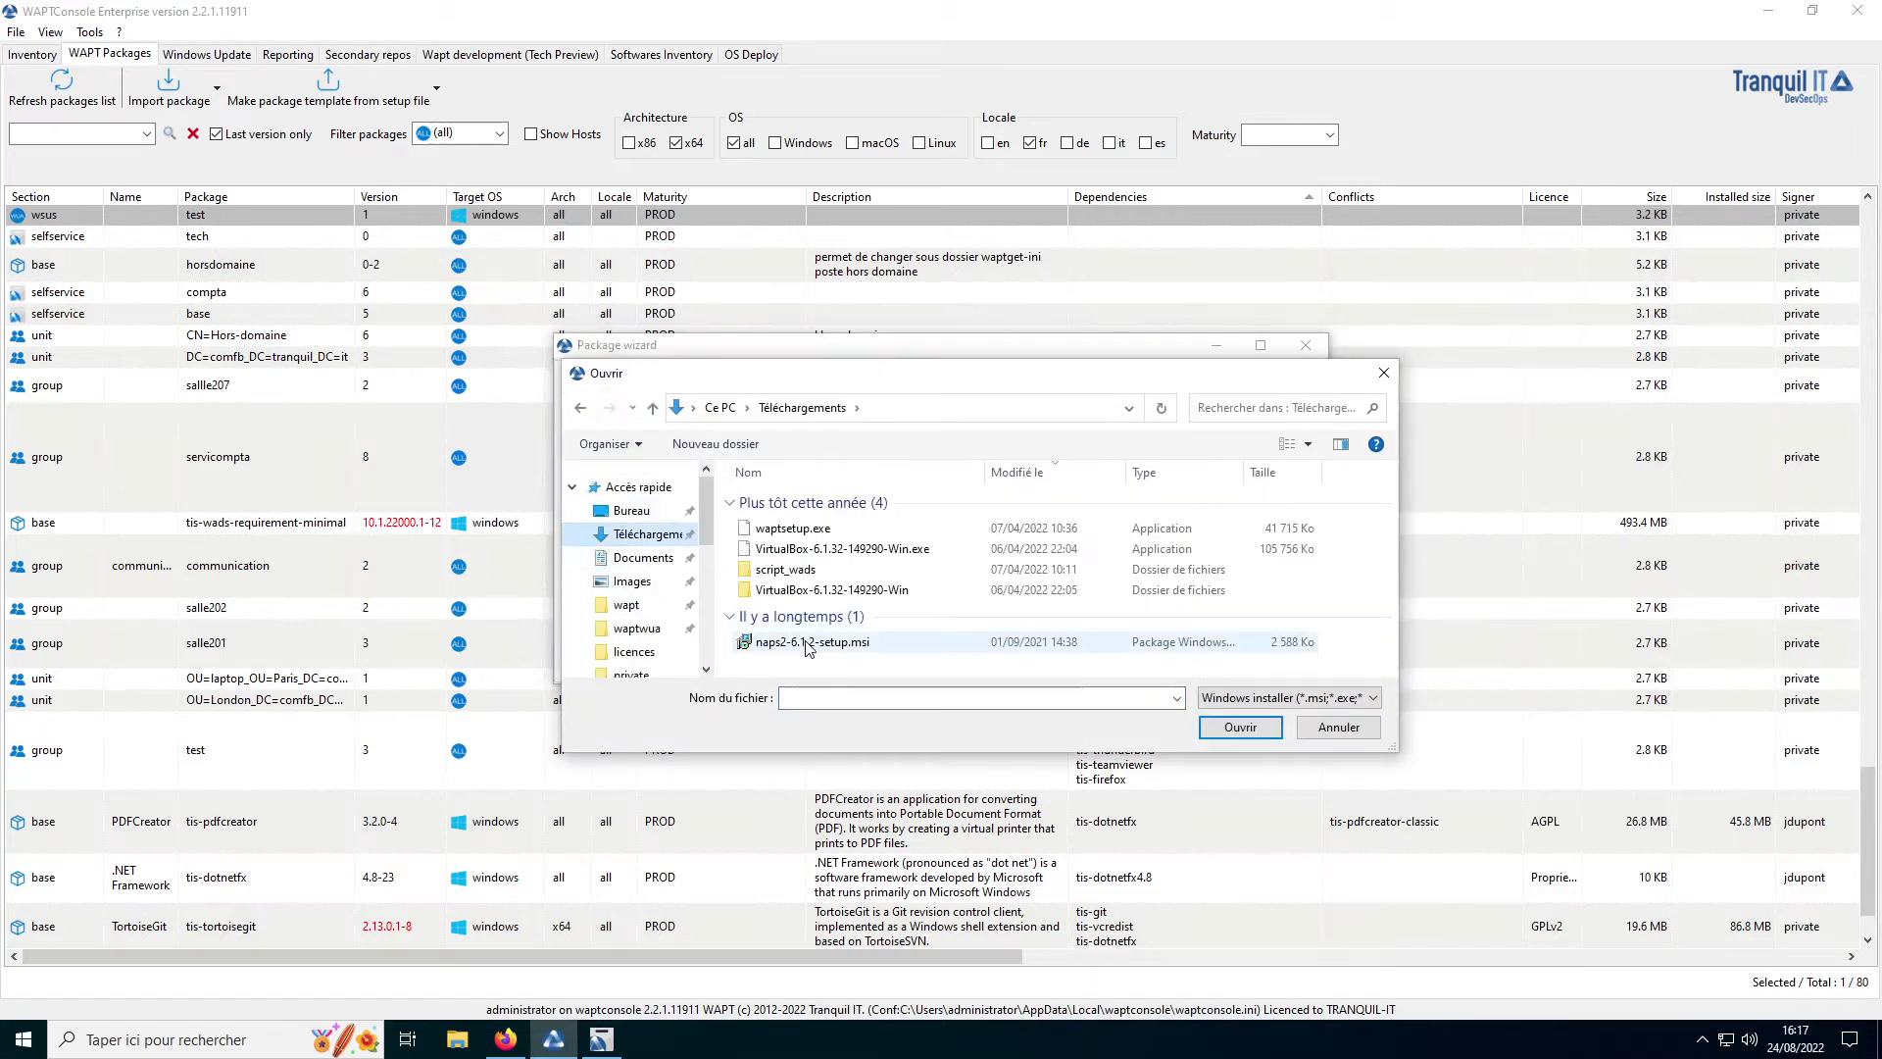
left_click(1202, 663)
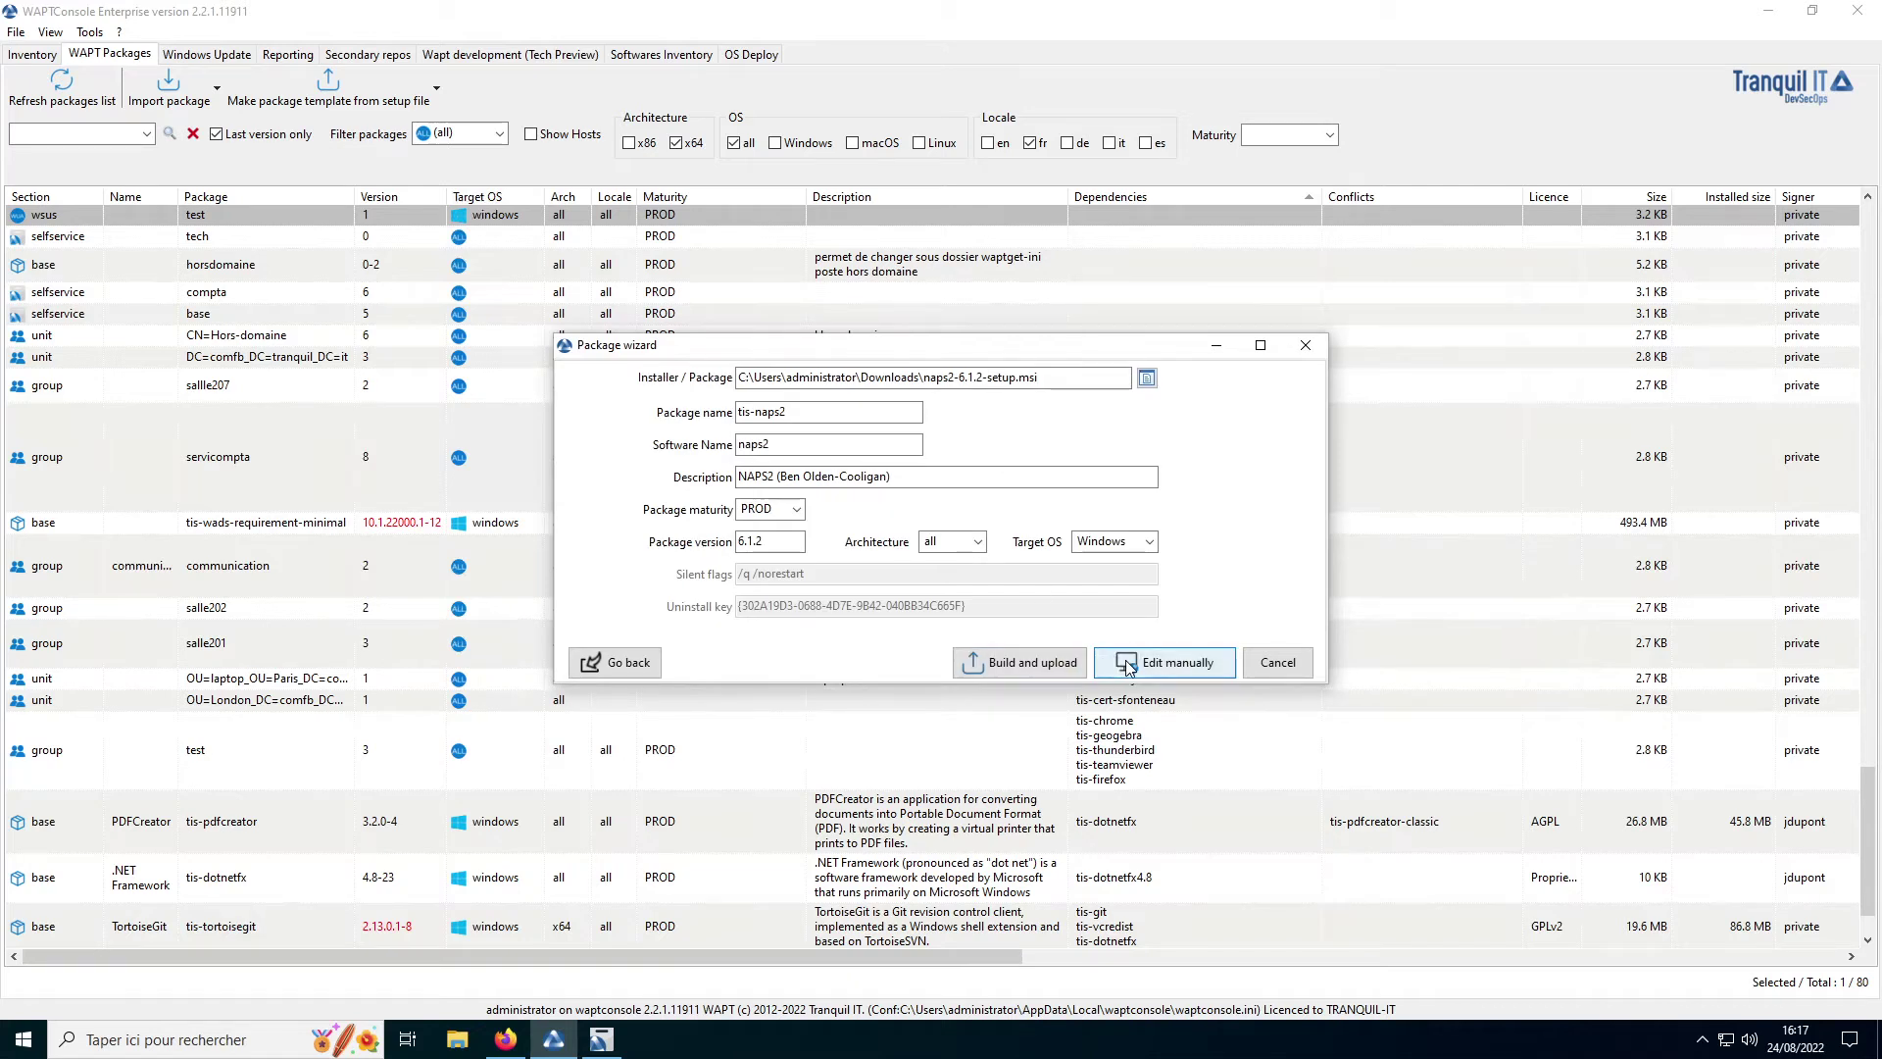
left_click(1128, 667)
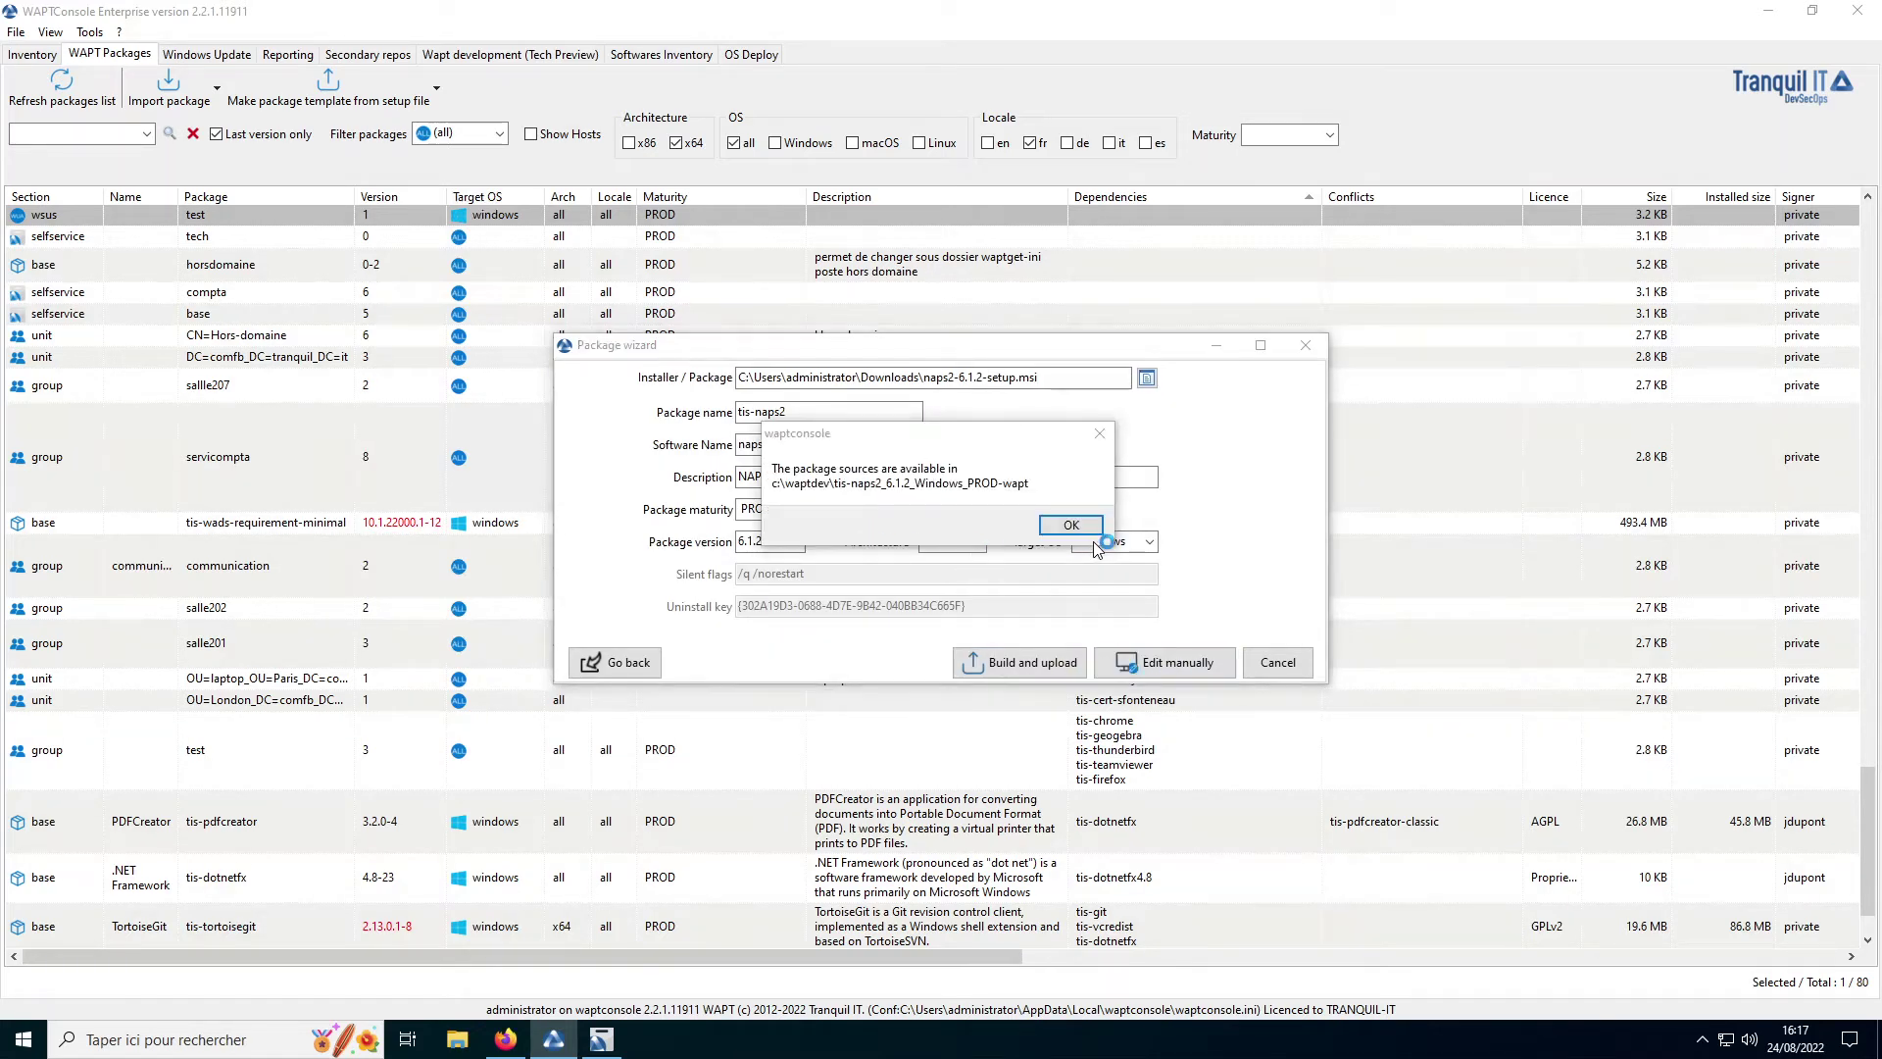
left_click(1070, 524)
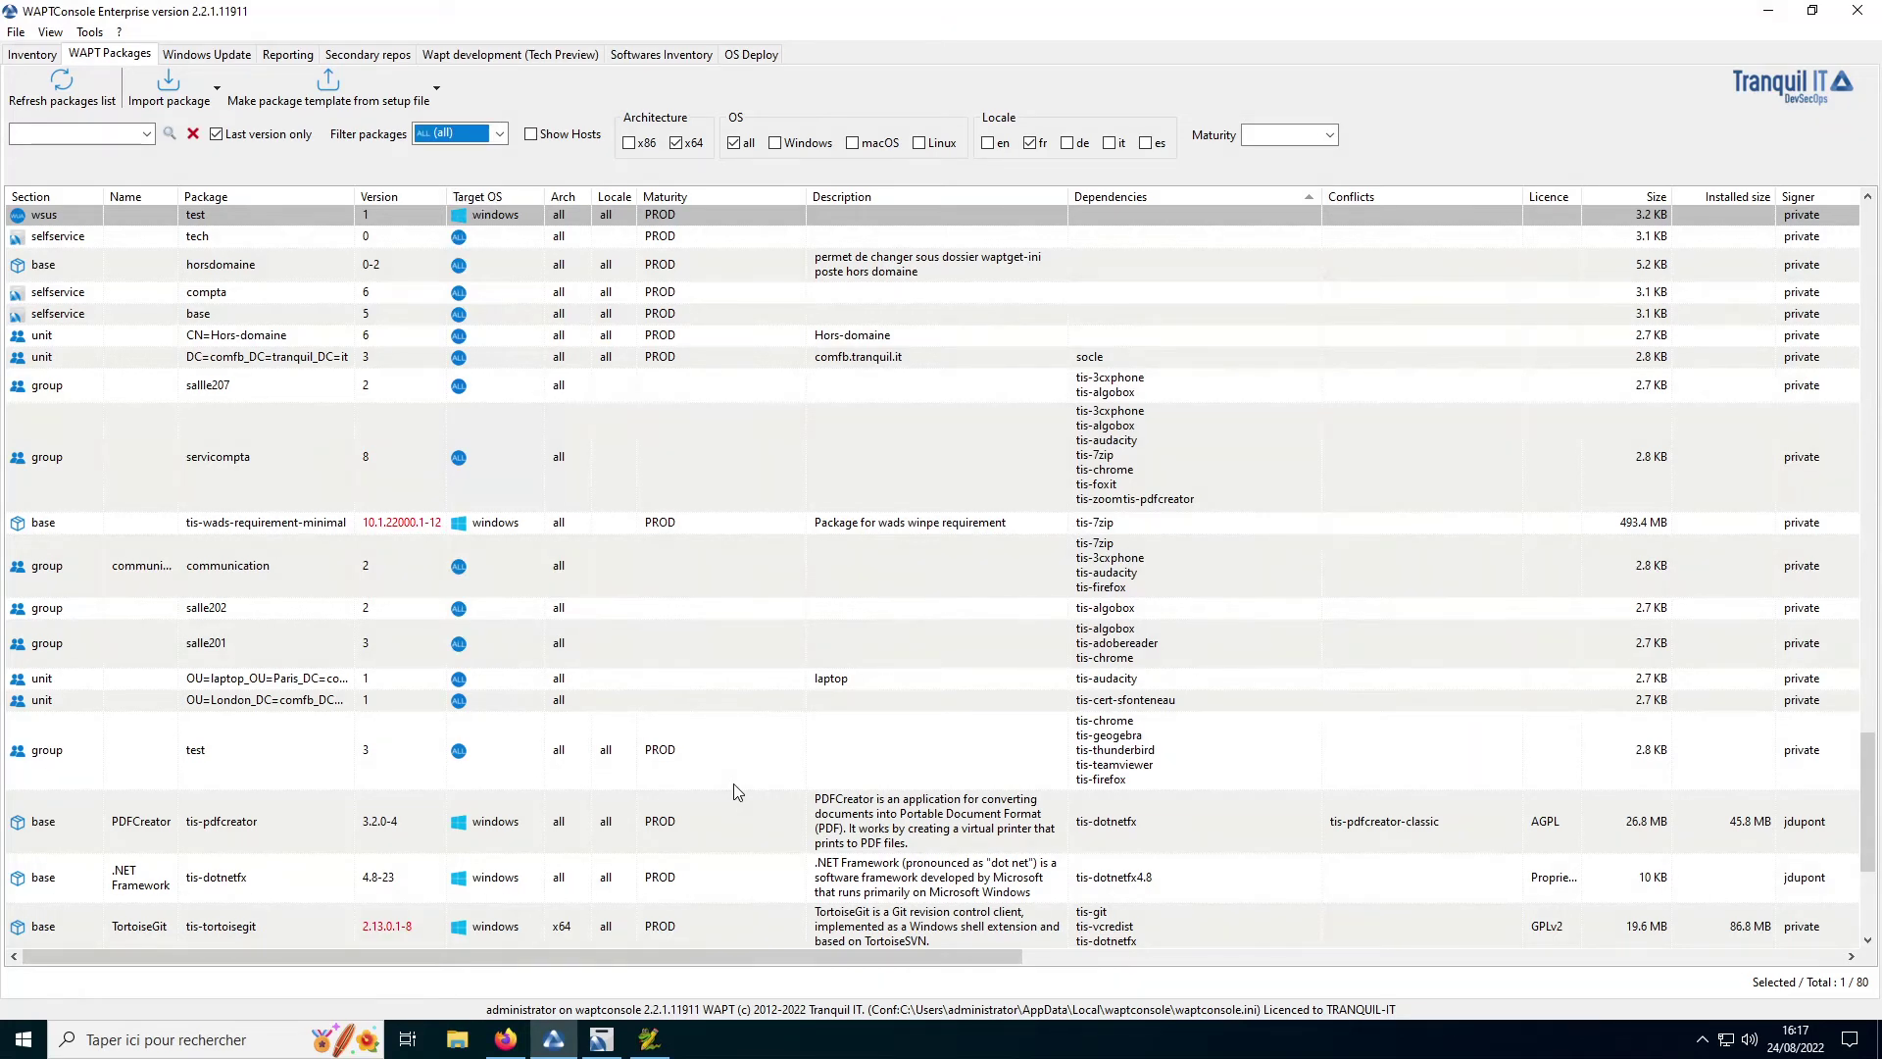
left_click(649, 1039)
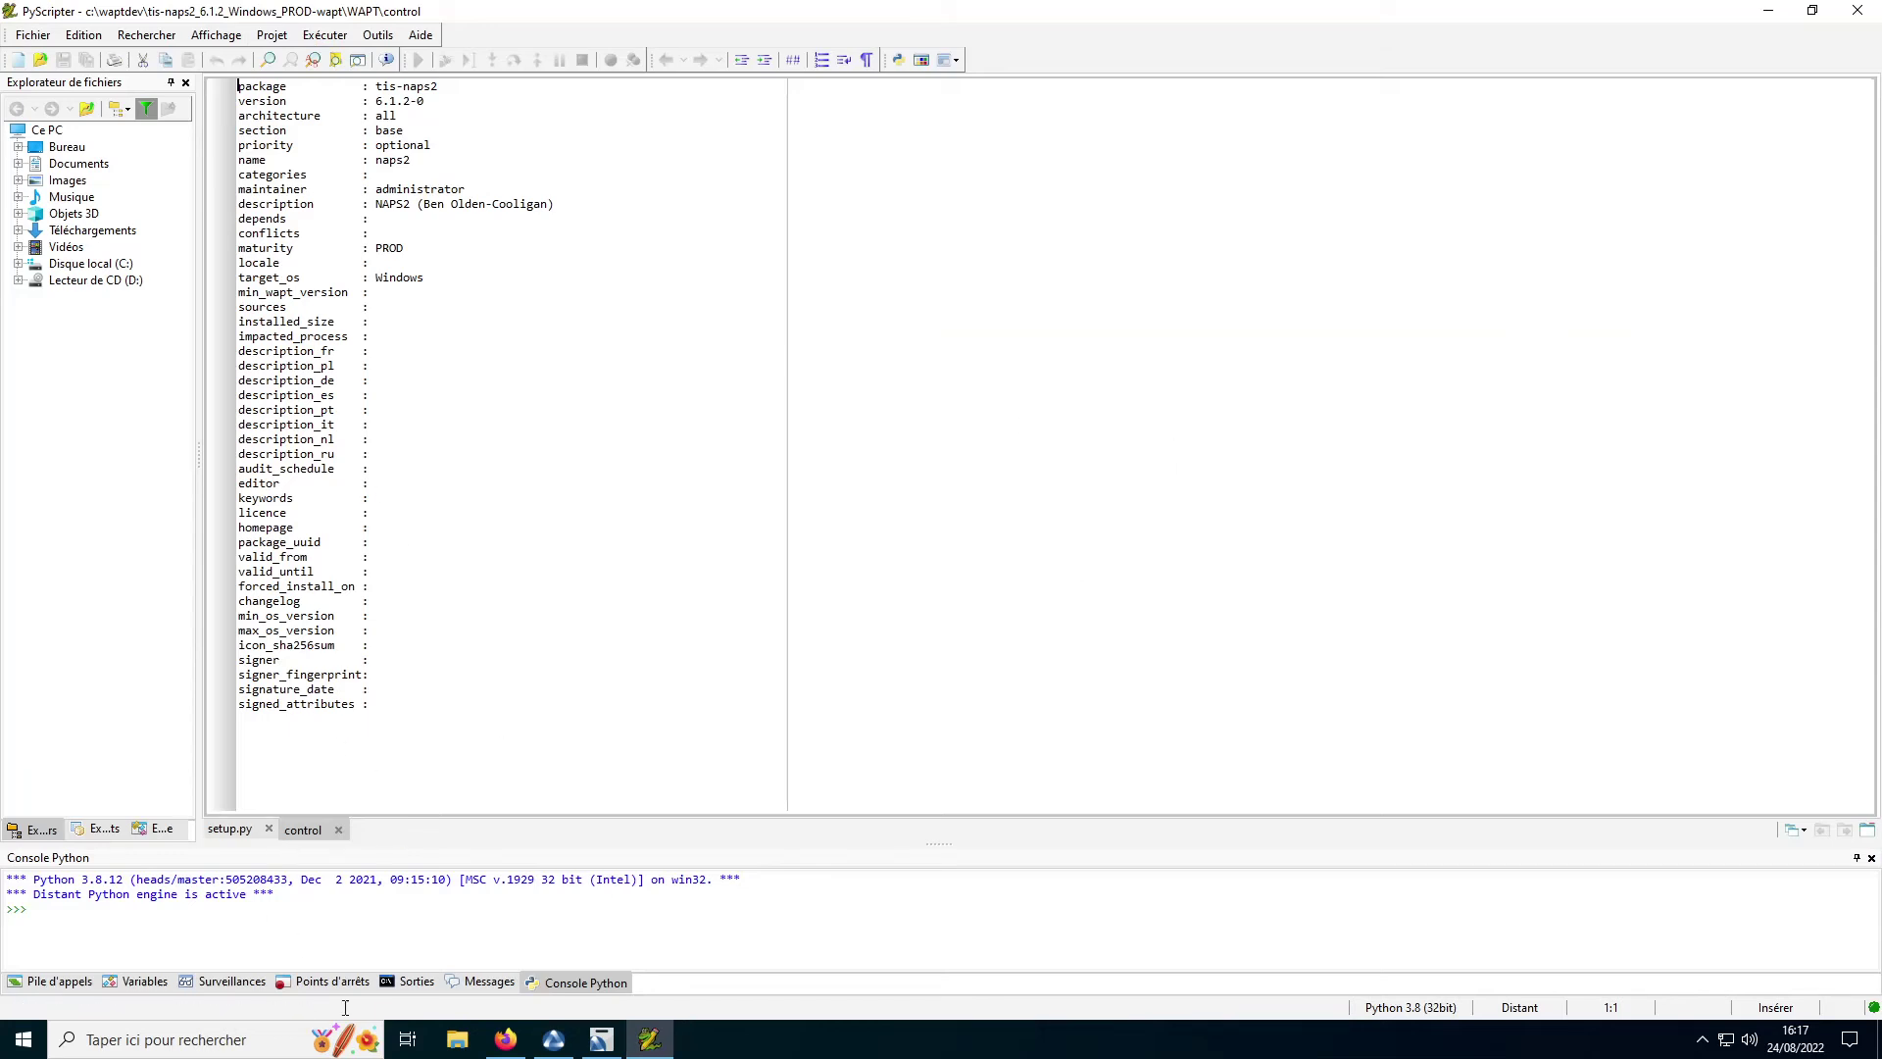
left_click(1770, 12)
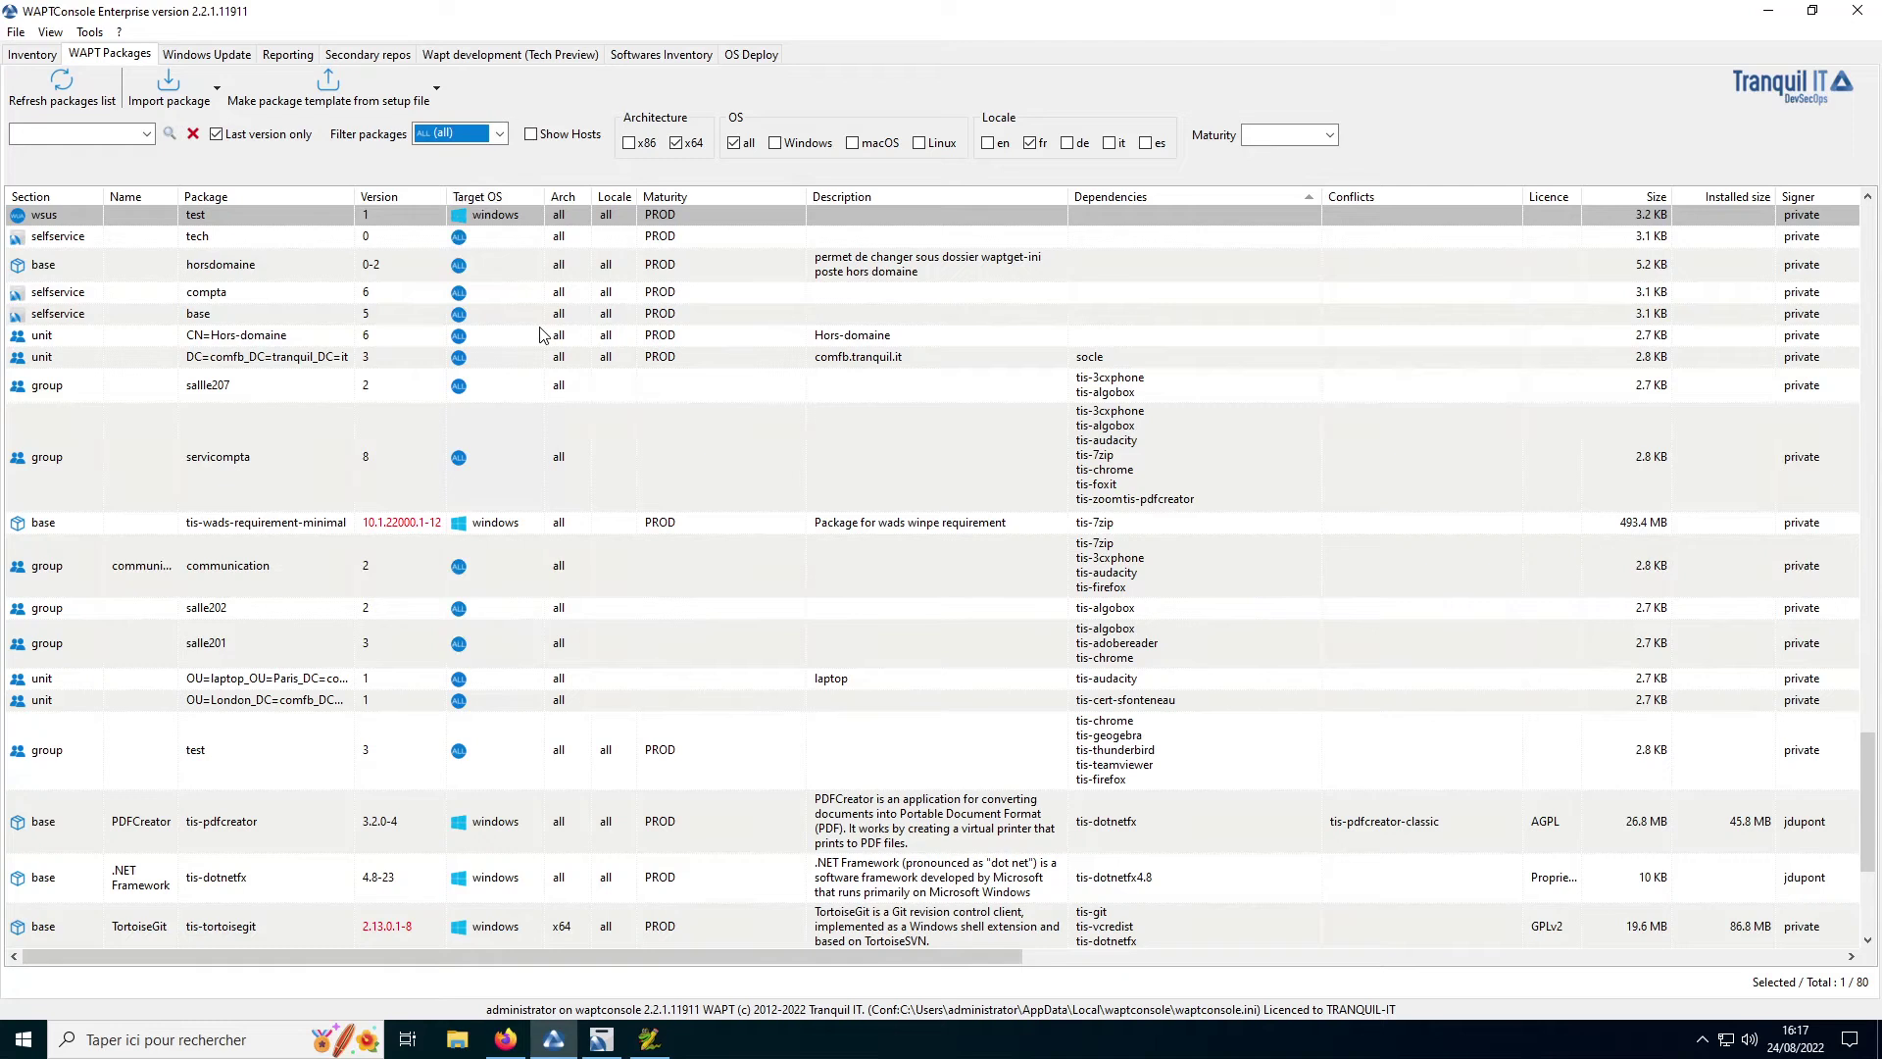
Step: Filter the packages to group and inspect the communication group package, closing it unchanged
key("Down")
key("Down")
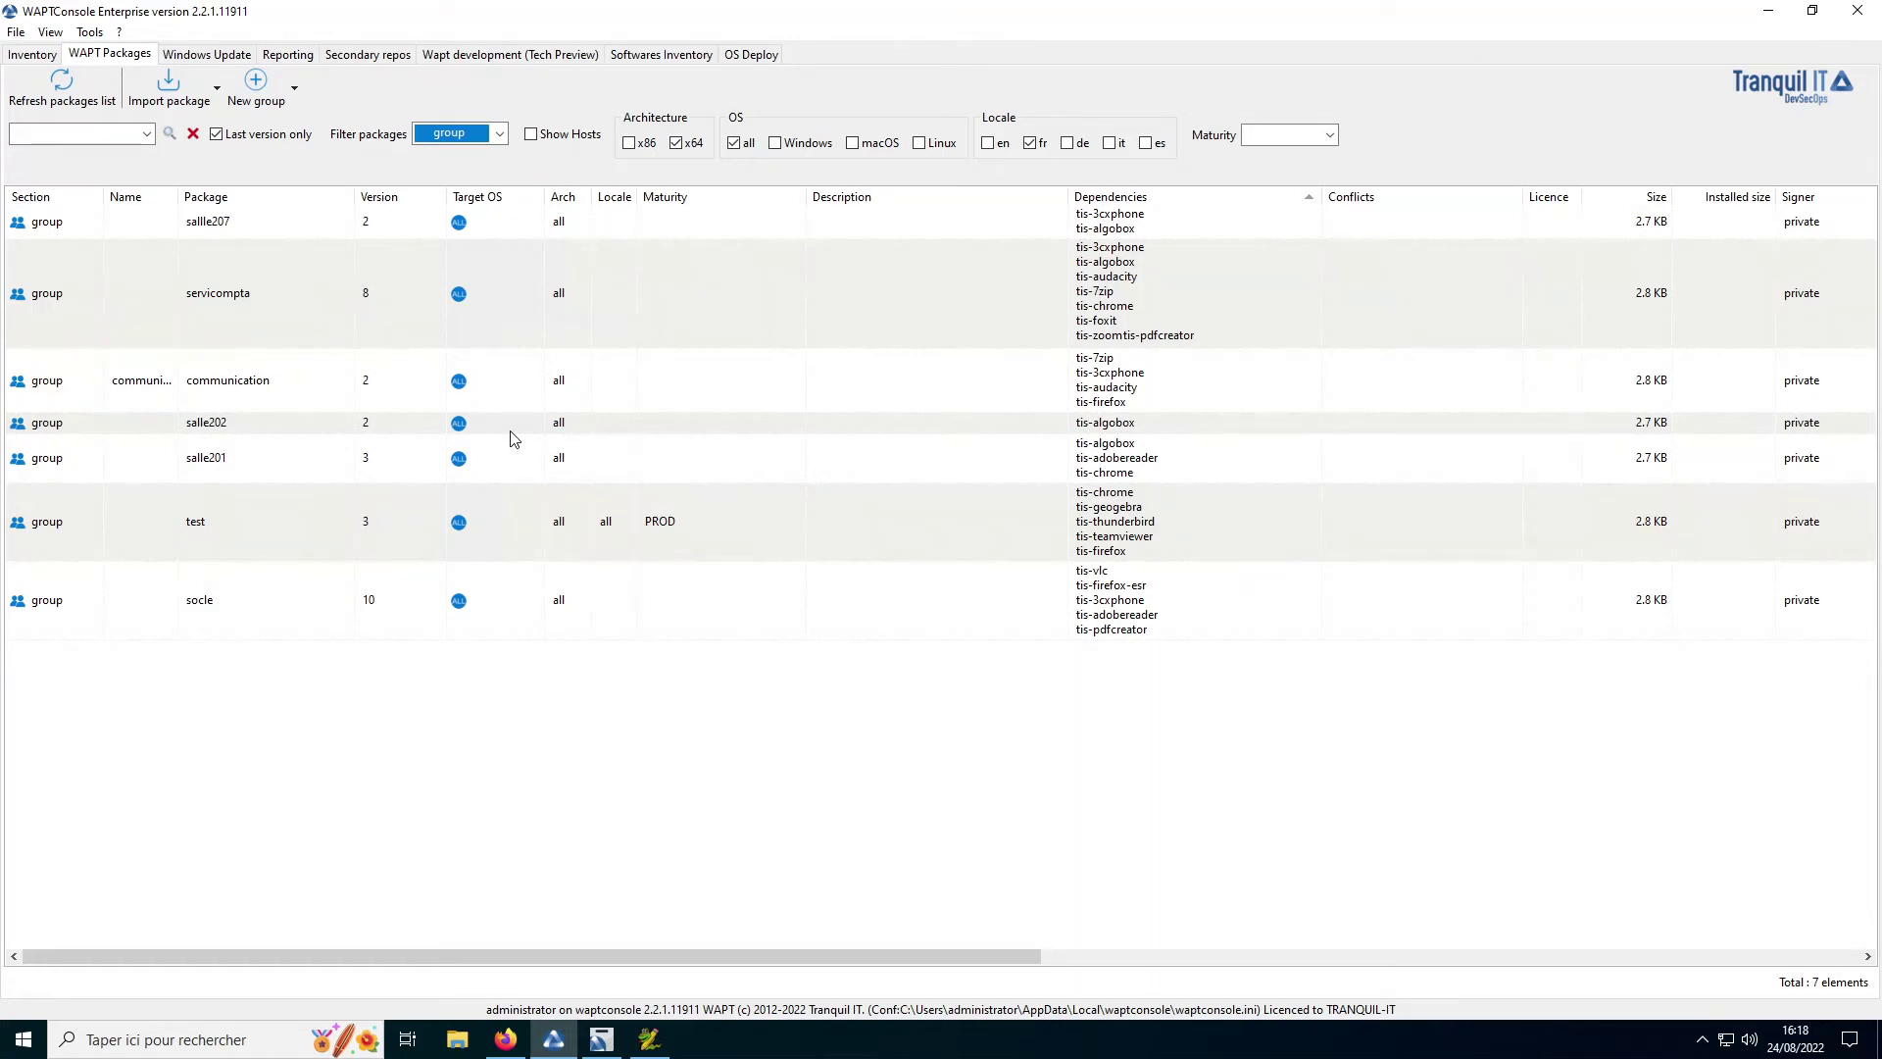
double_click(292, 385)
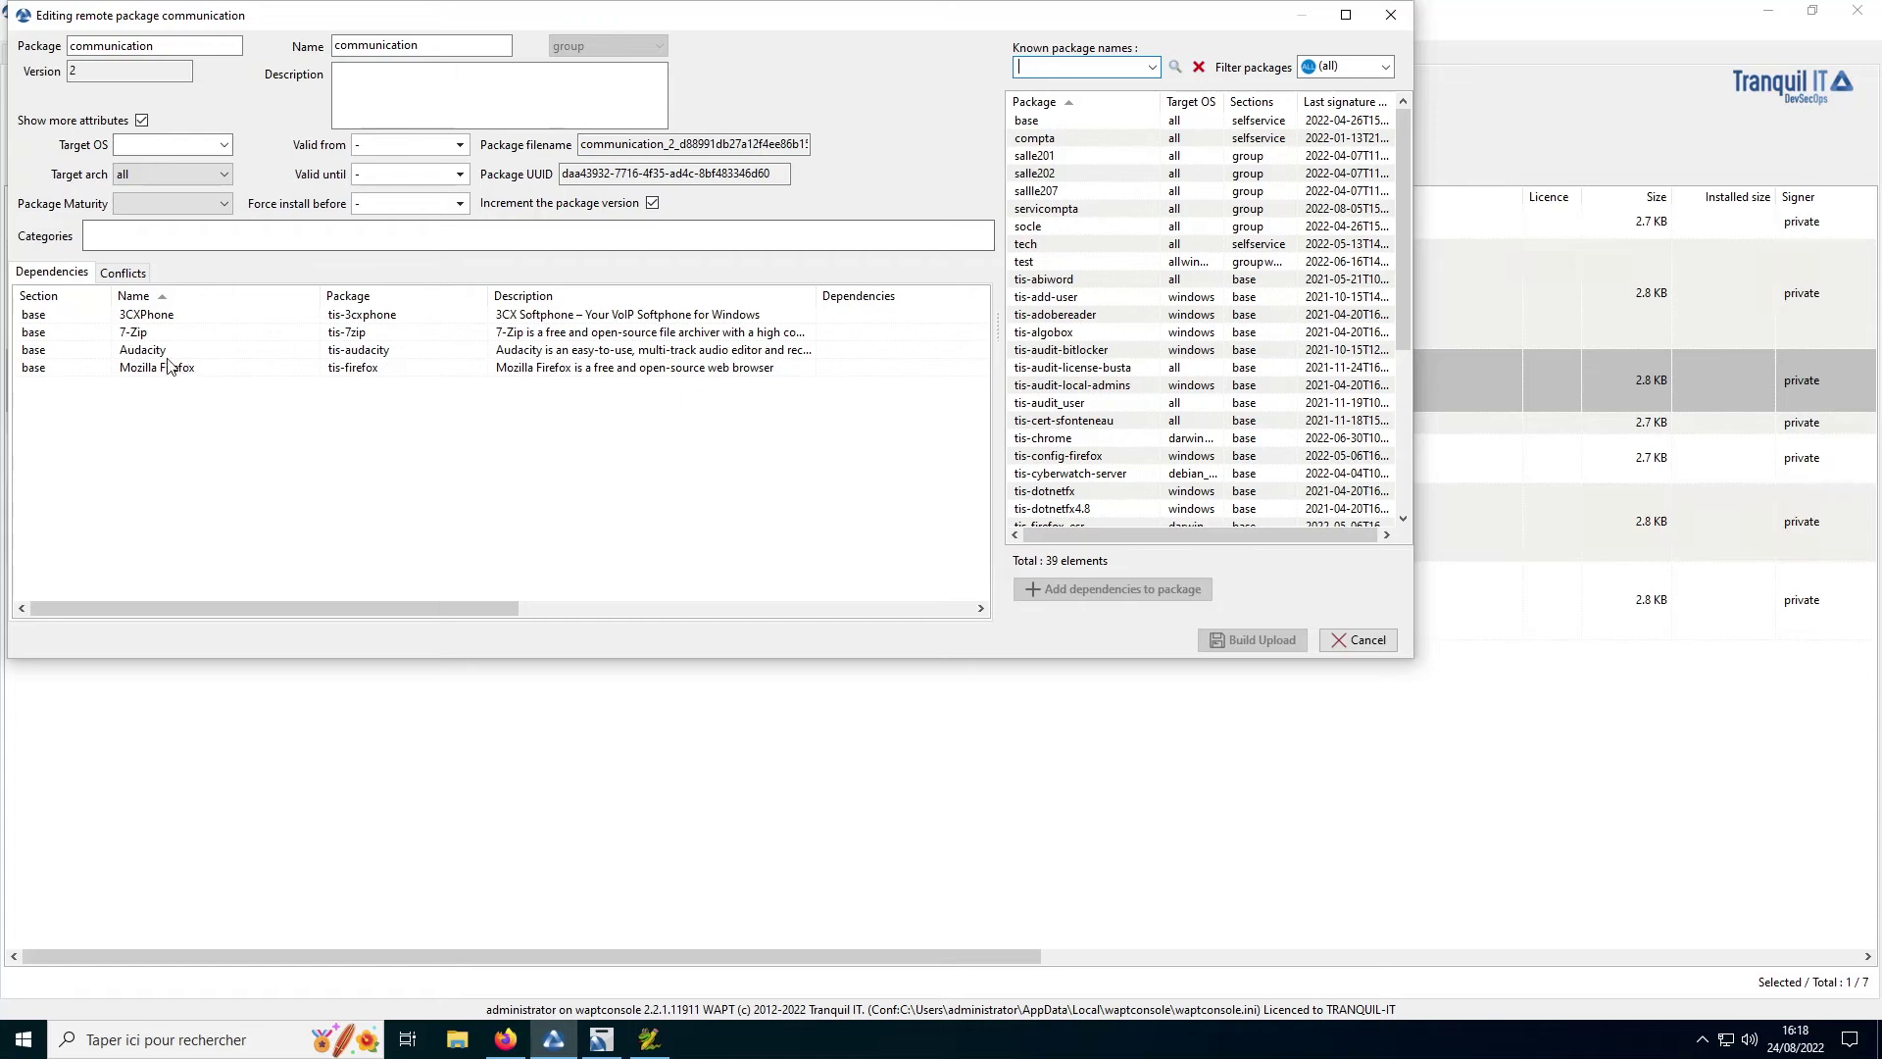
left_click(1382, 643)
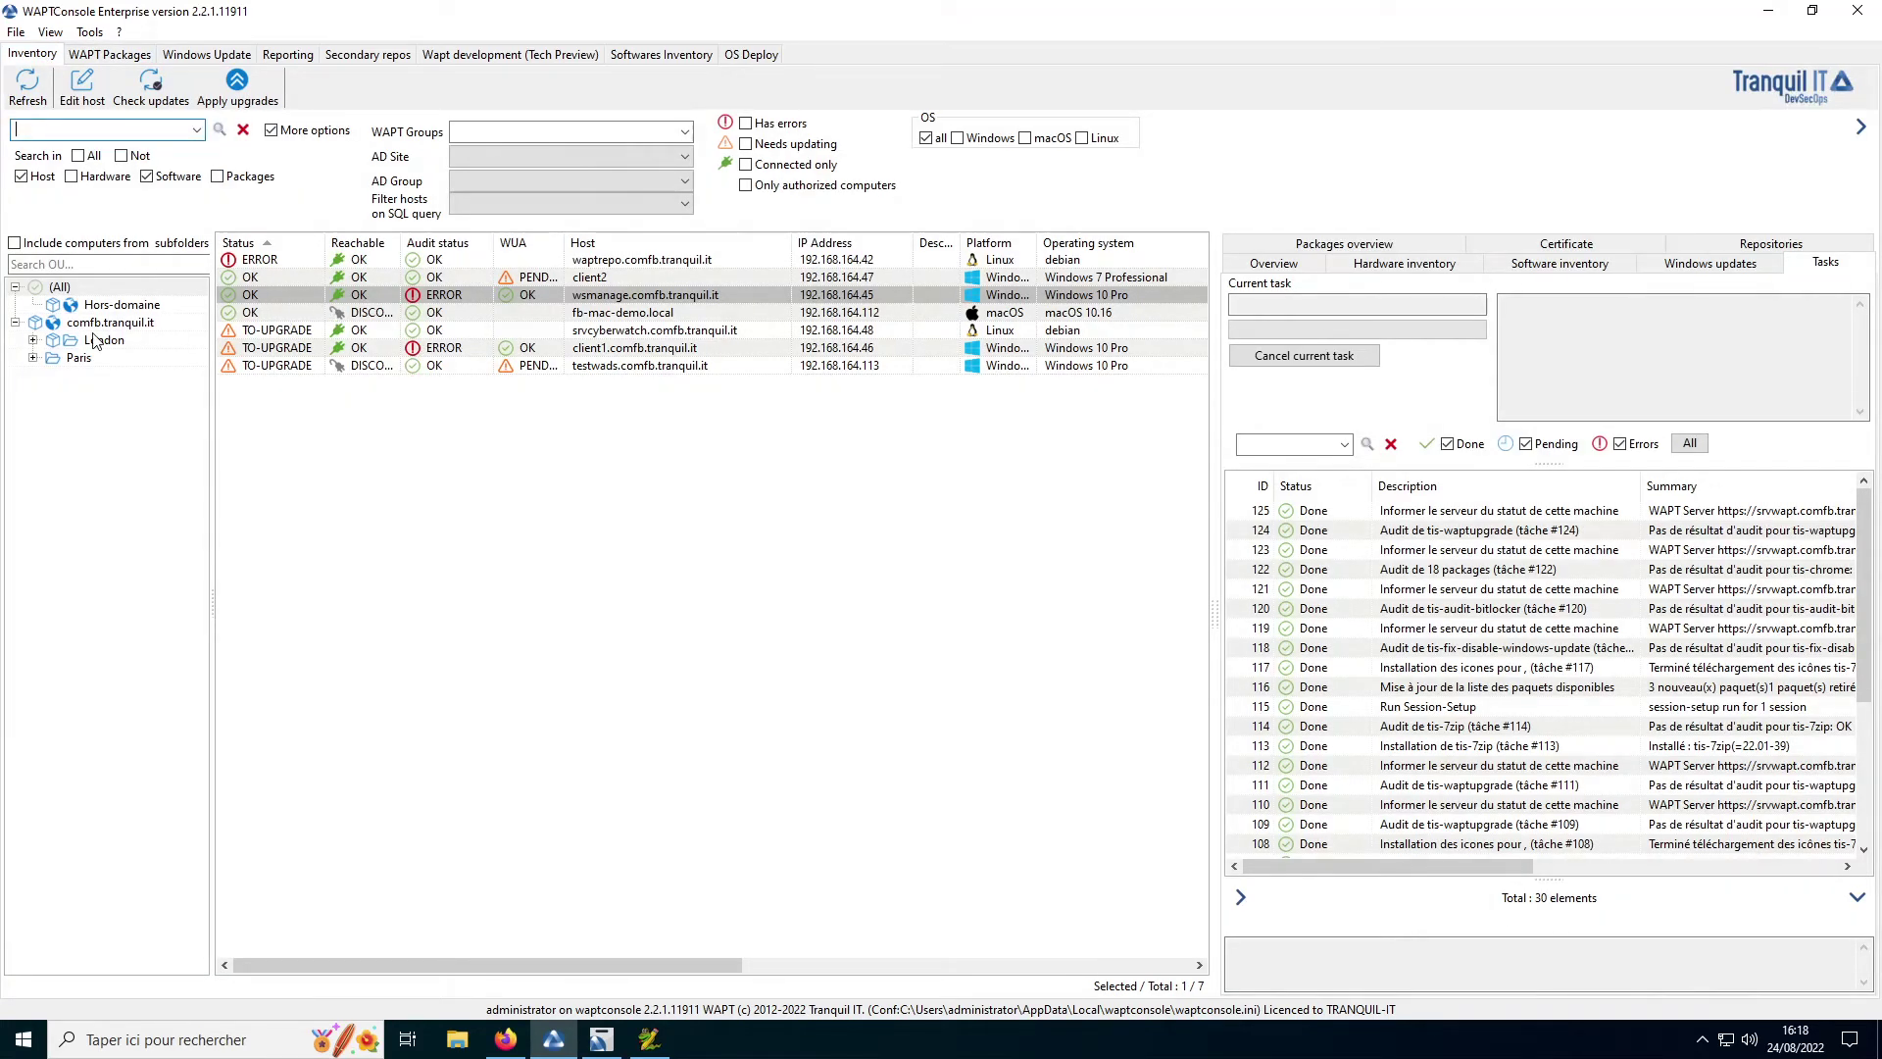
Step: Open client2's host package, add tis-config-firefox to its dependencies, and save
right_click(115, 324)
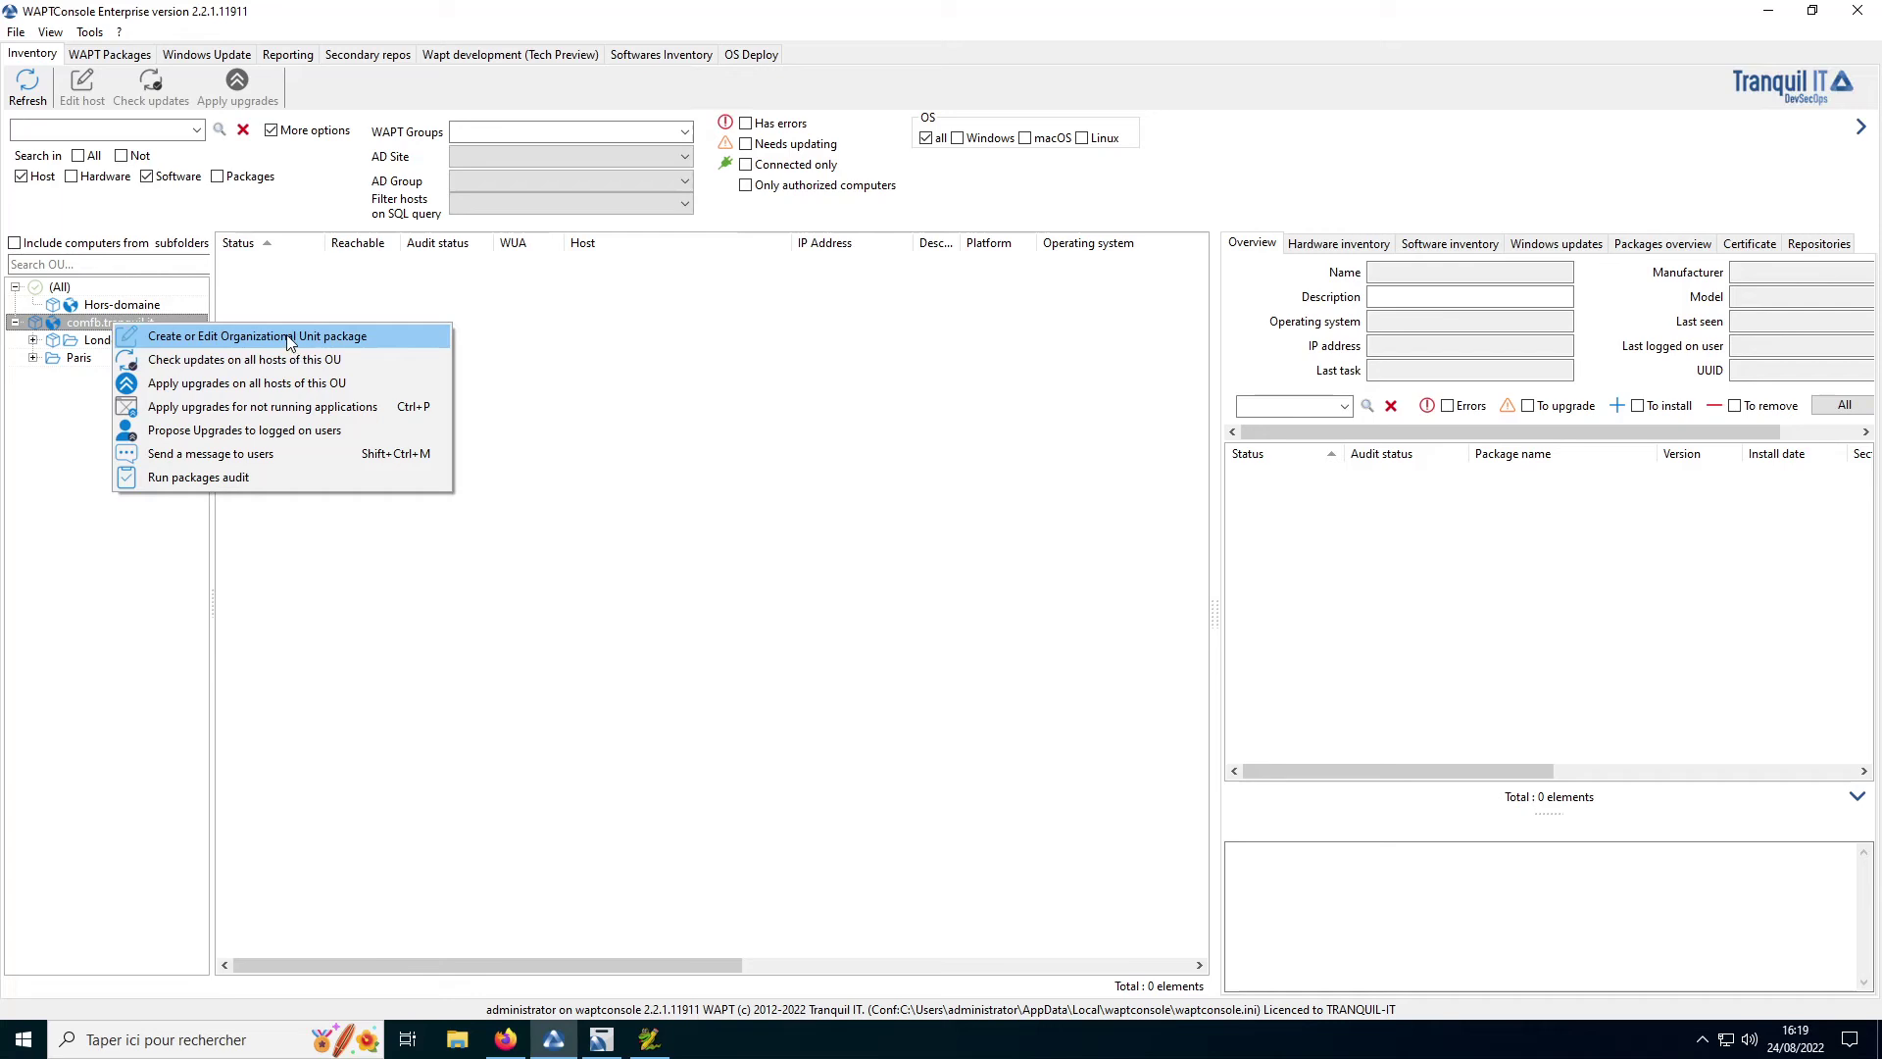
left_click(73, 289)
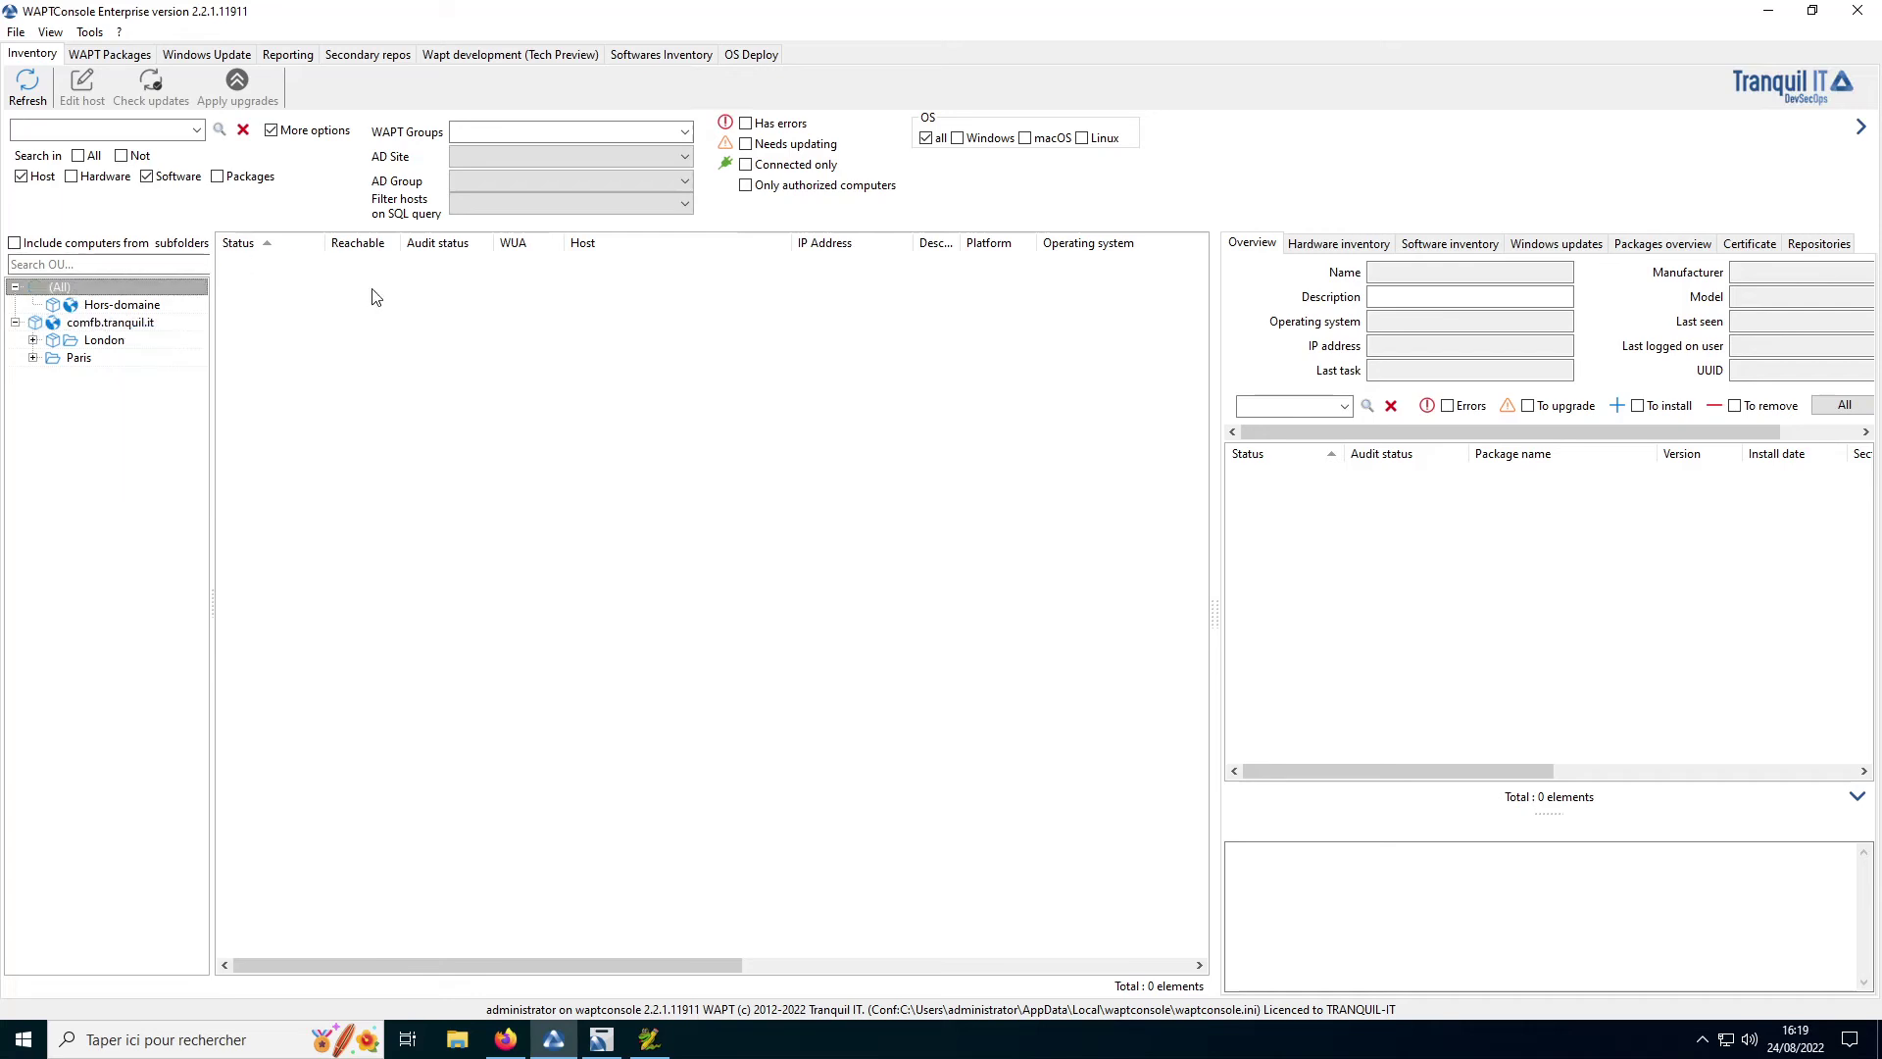
double_click(283, 297)
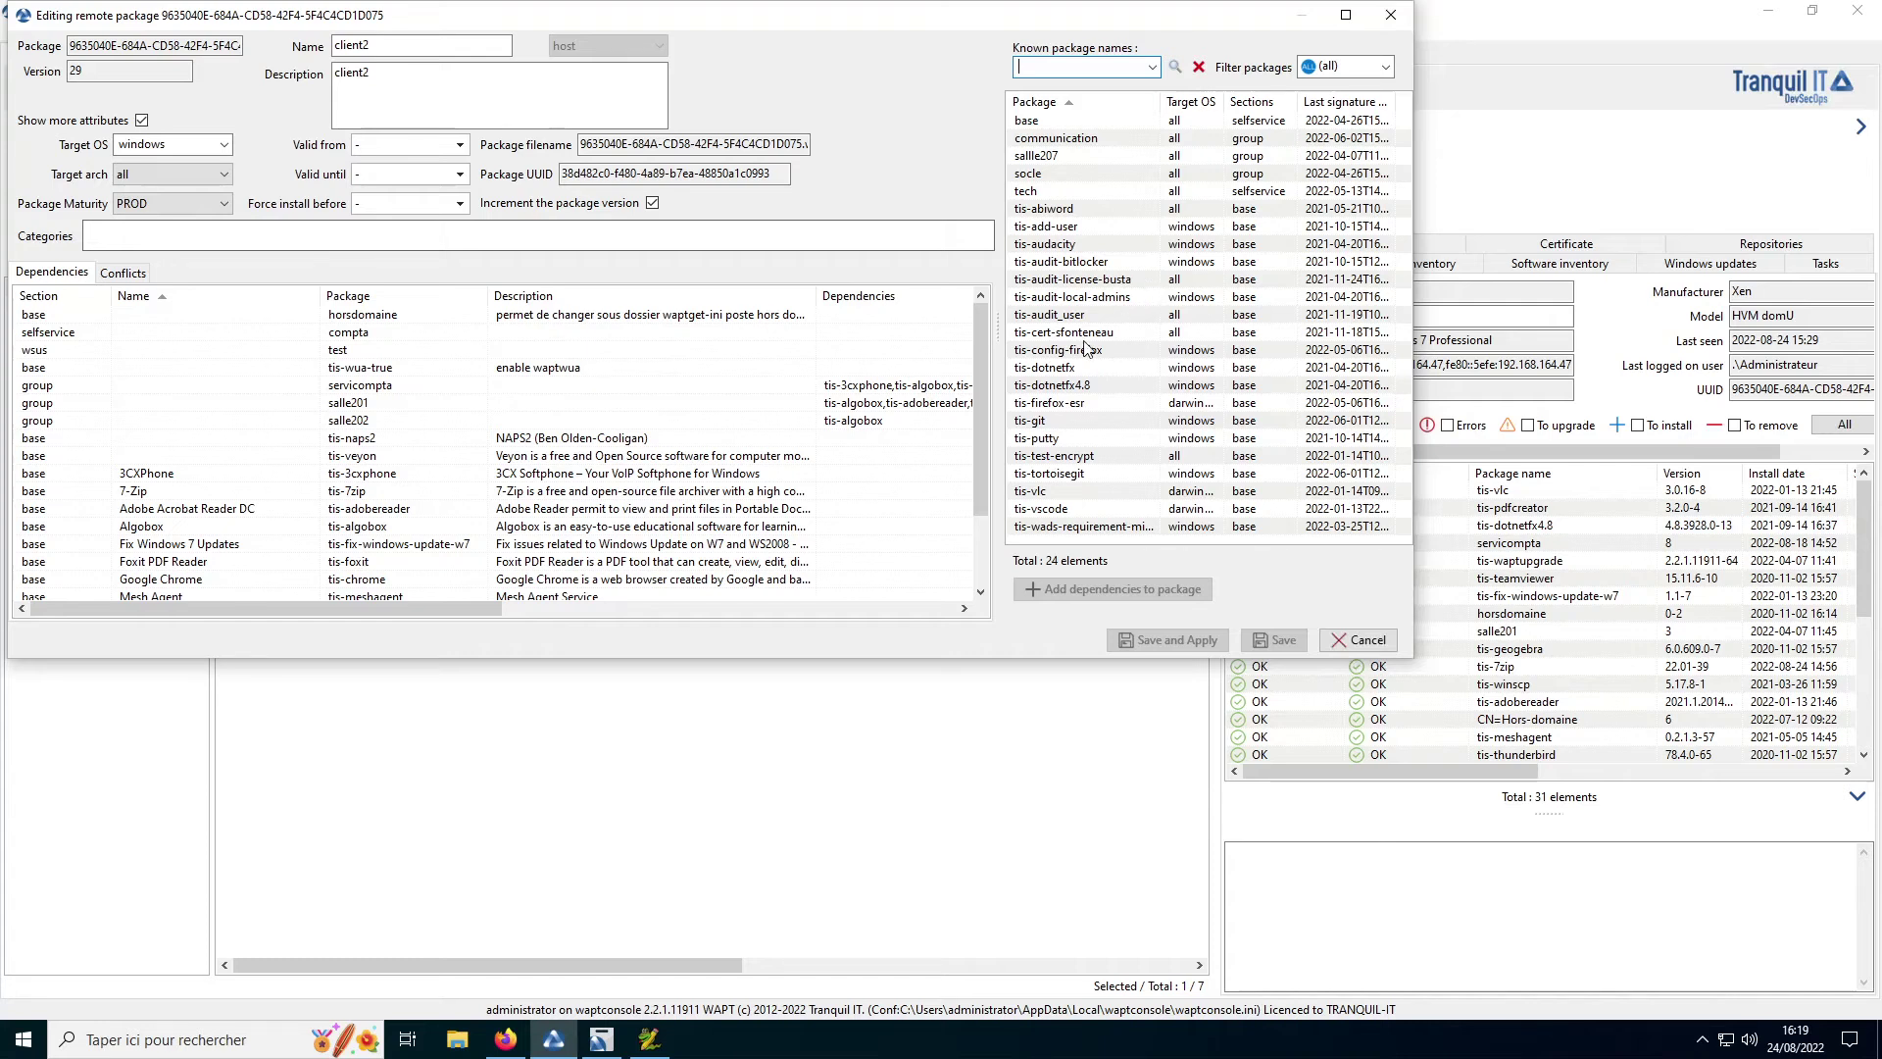
left_click_drag(1073, 351, 833, 461)
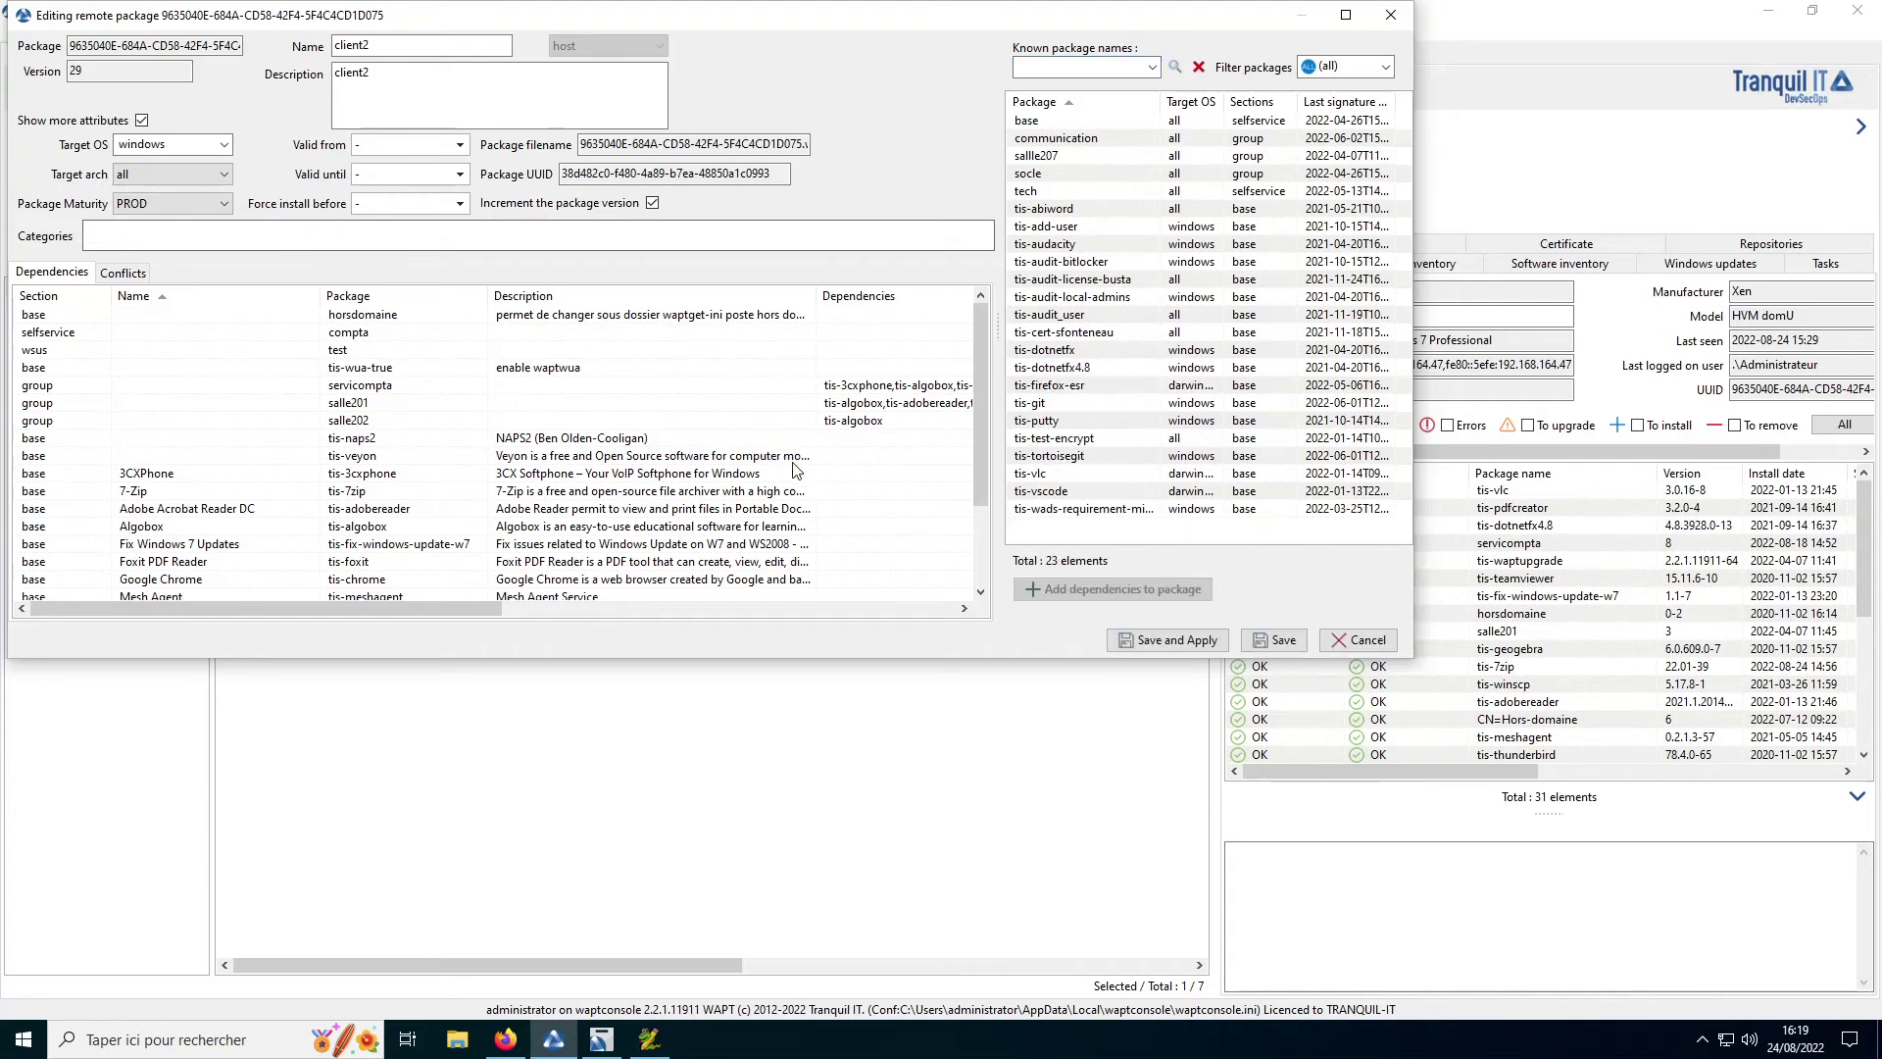
left_click(1271, 640)
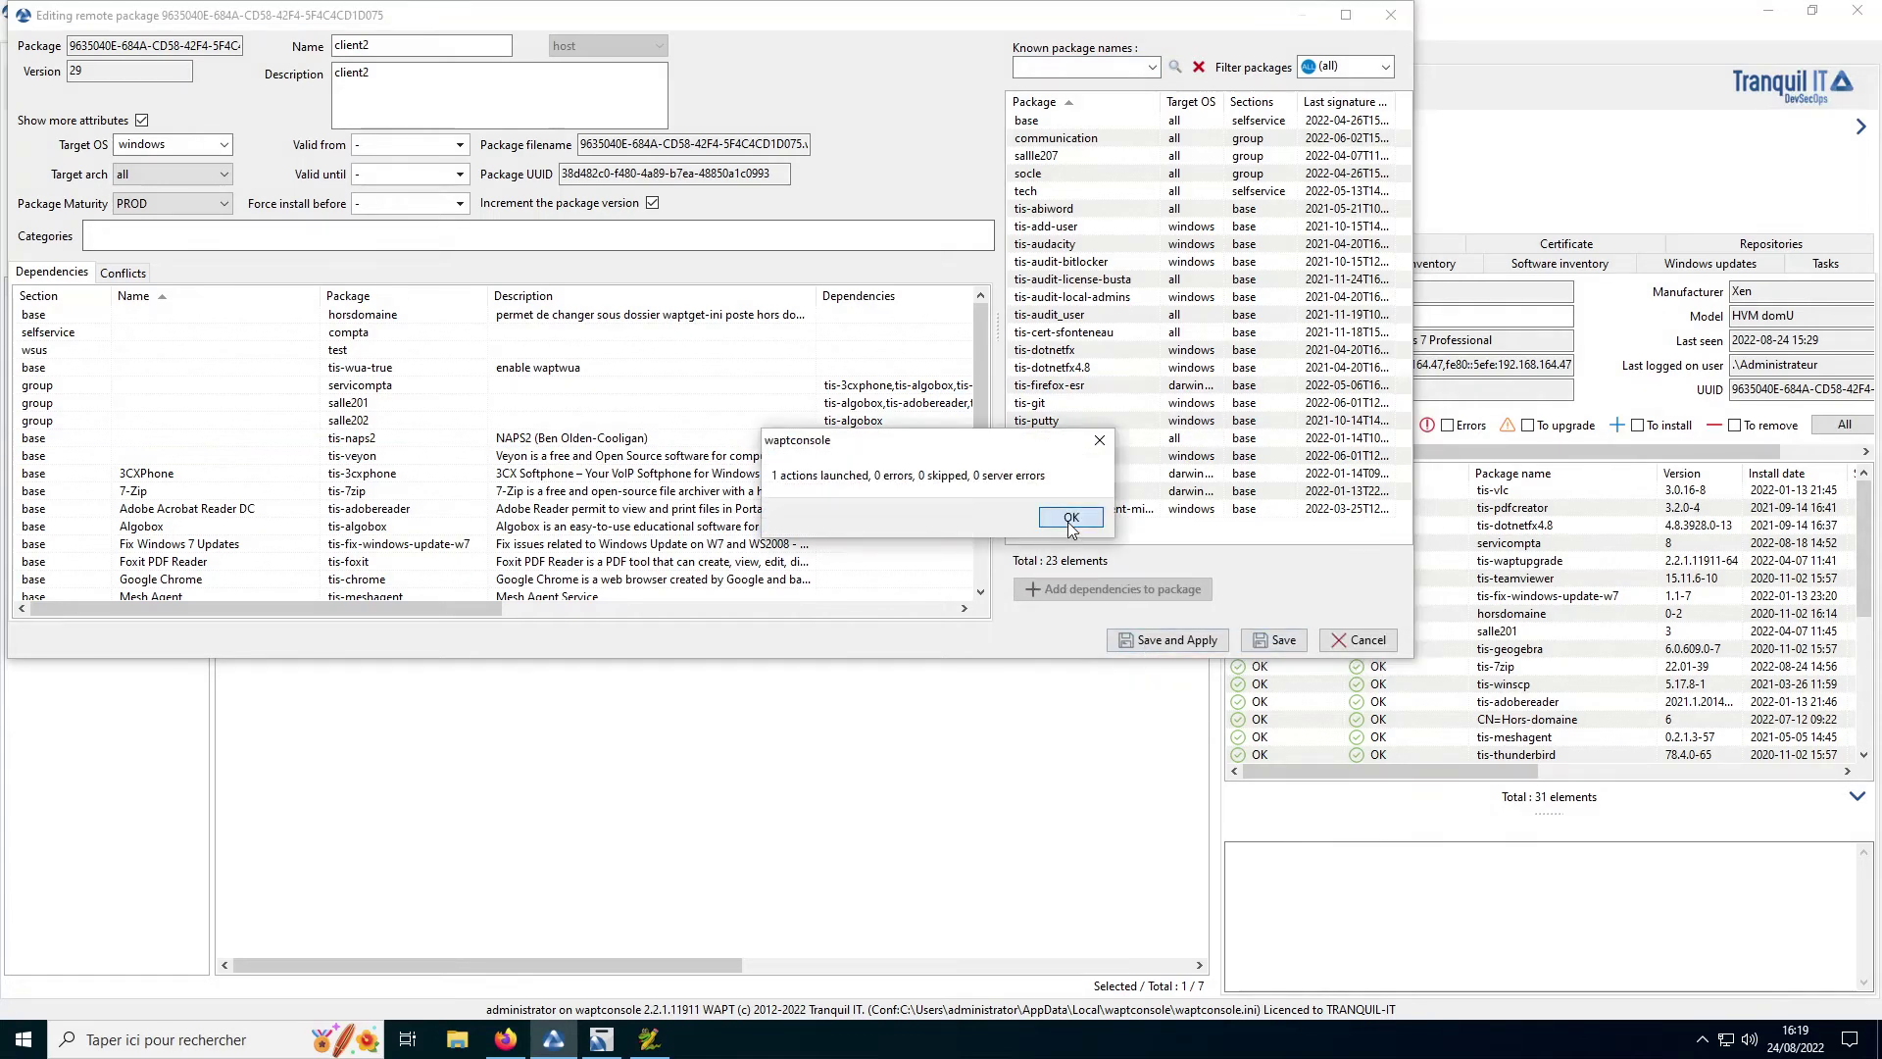
left_click(1070, 517)
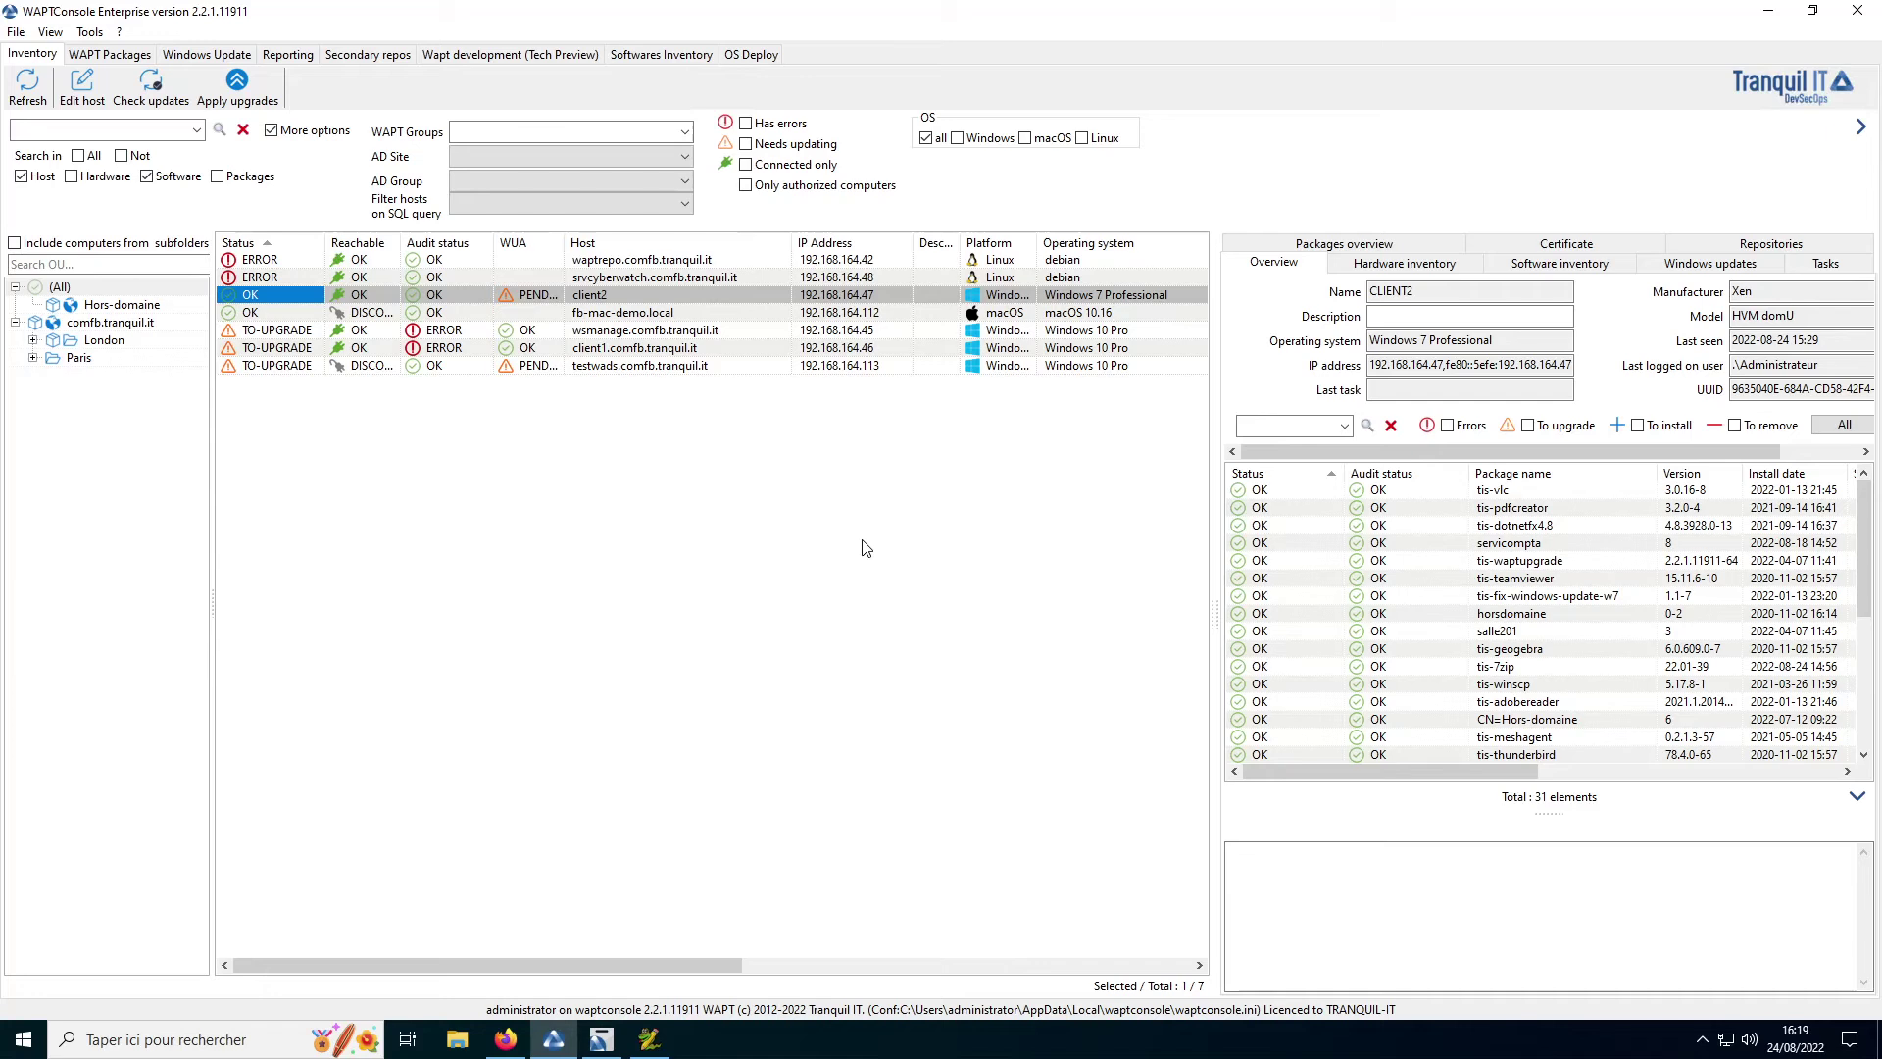
right_click(256, 295)
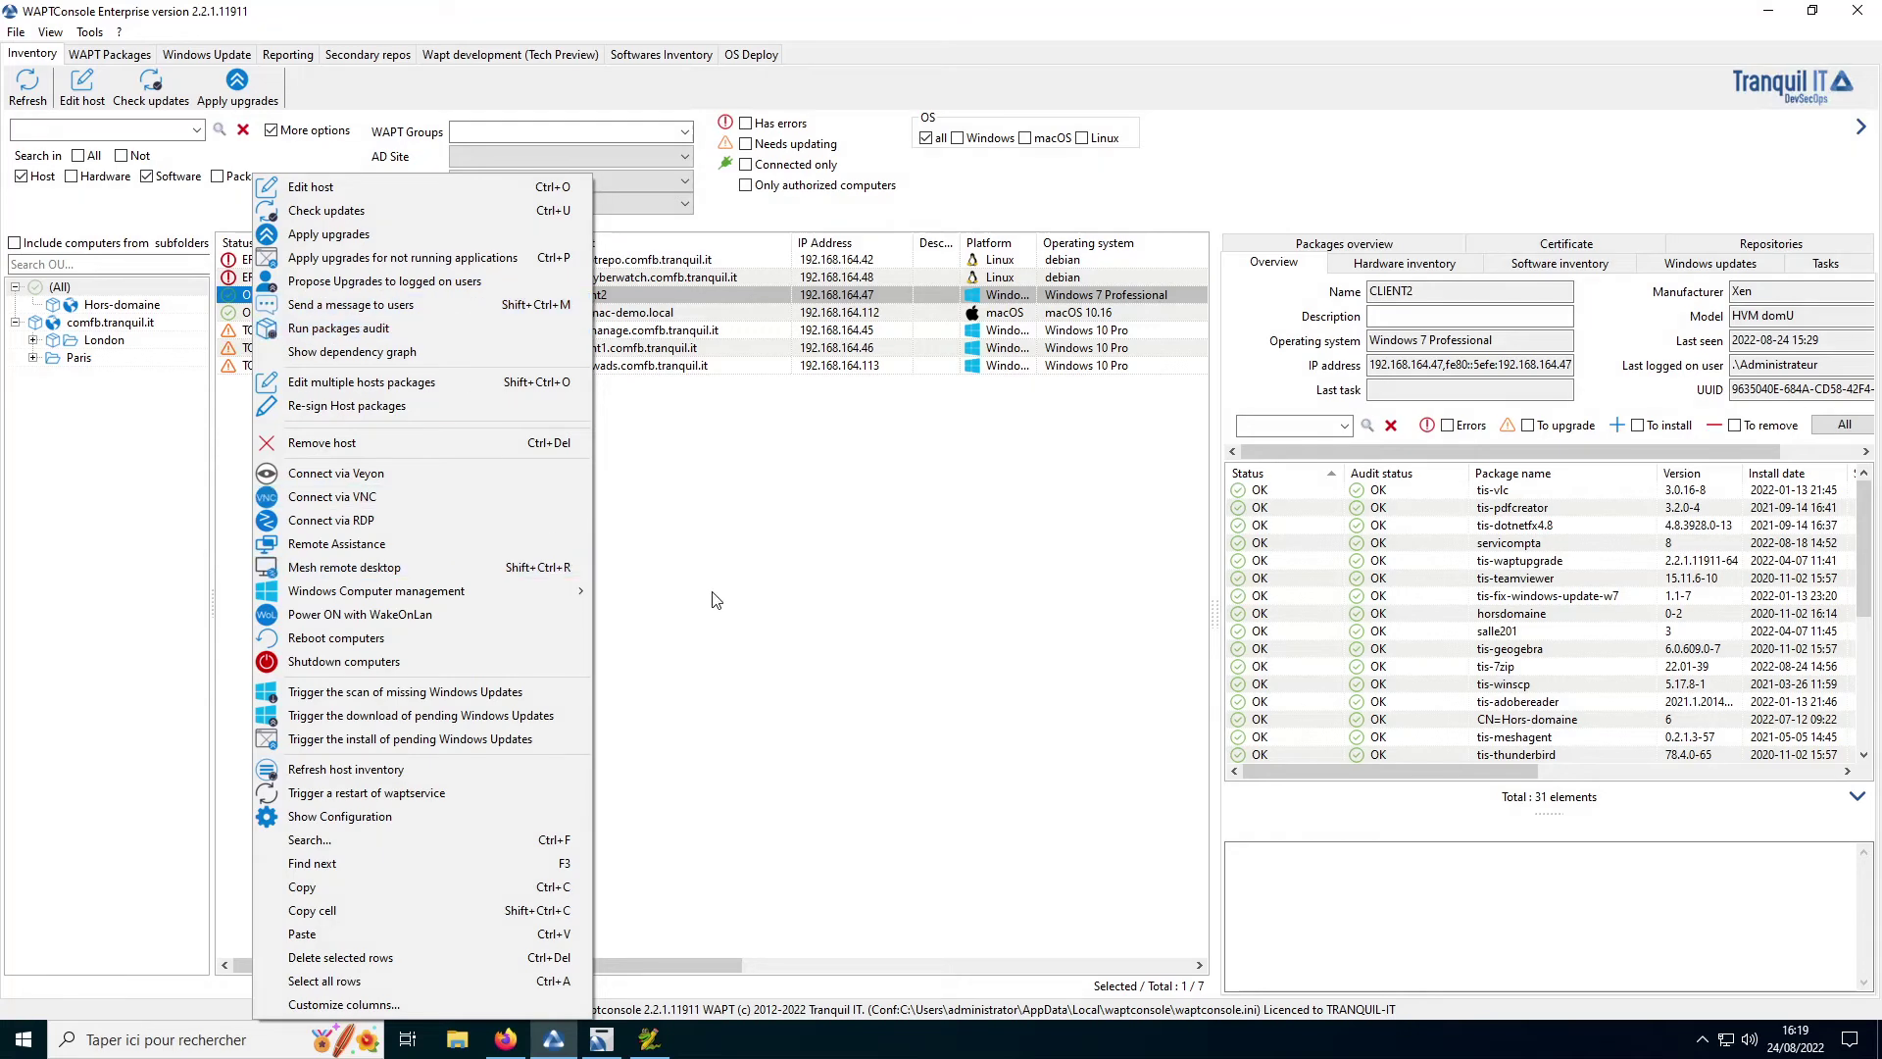
left_click(786, 559)
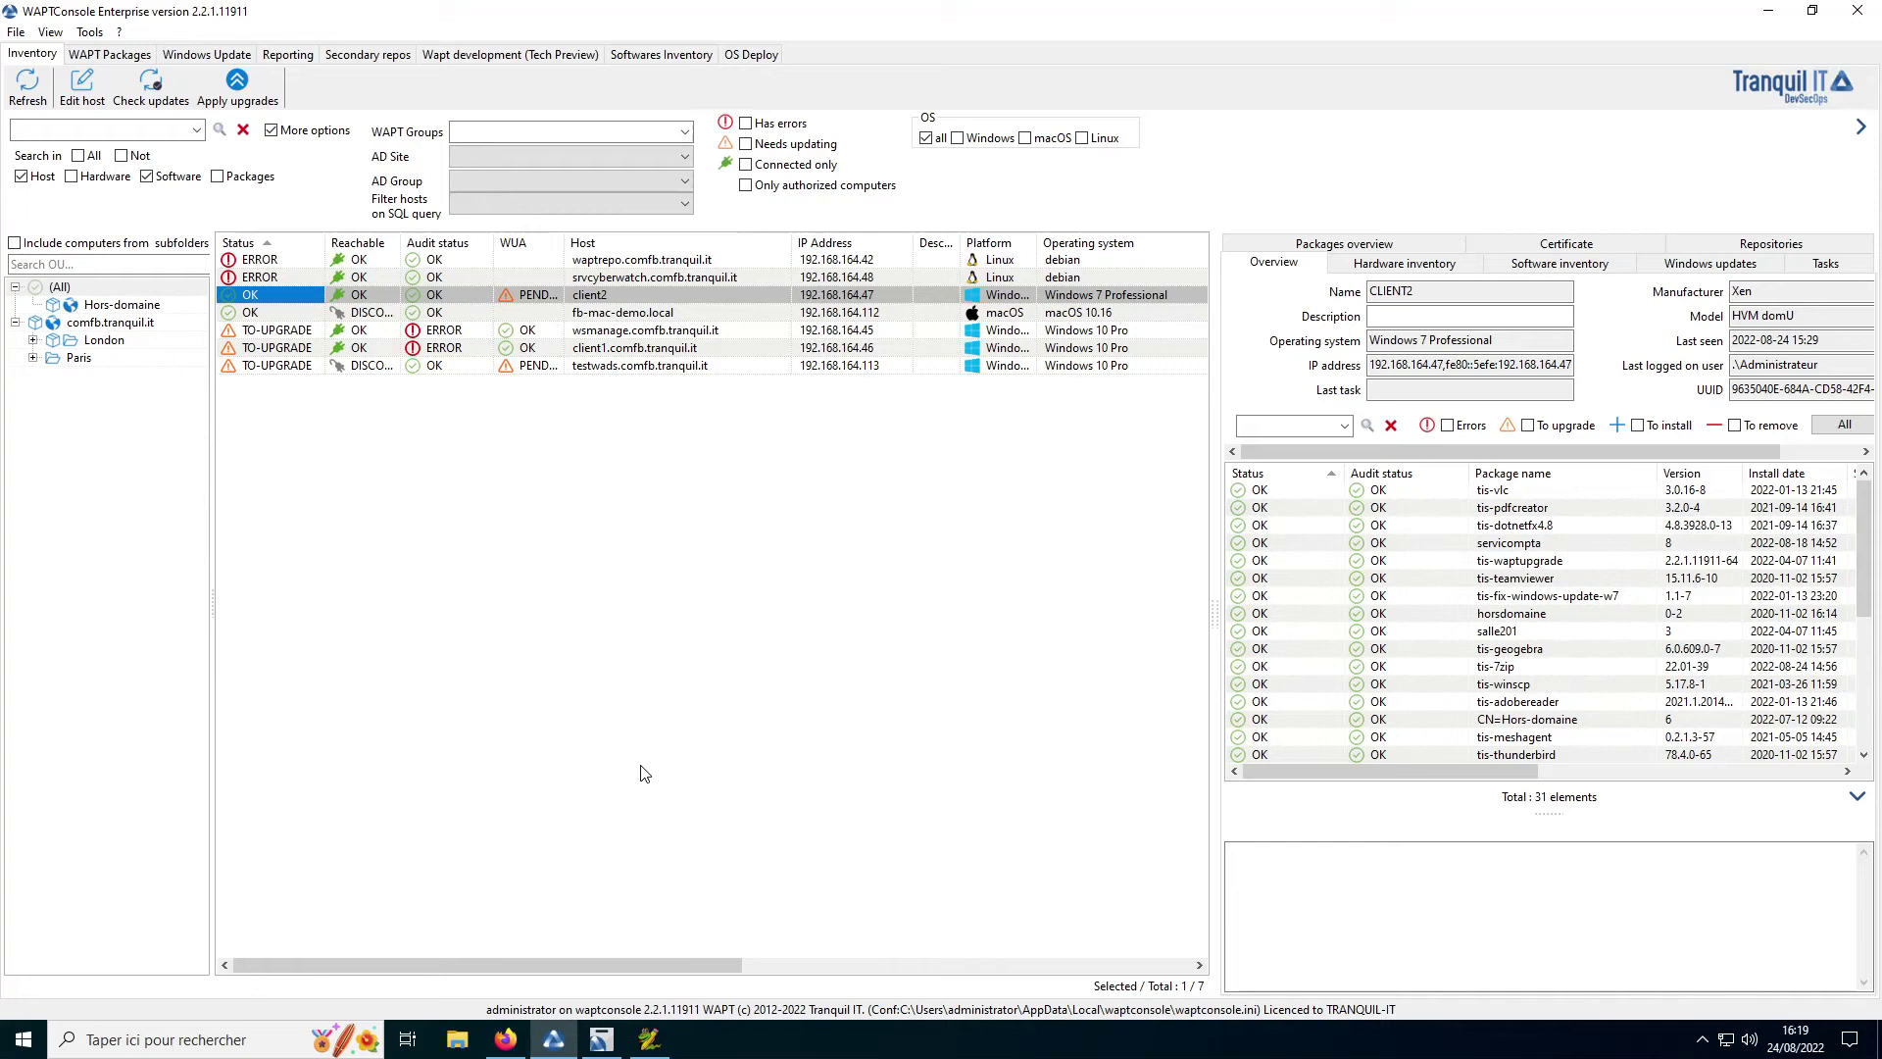
Step: Filter packages to selfservice and view the compta rules for the compta users group
left_click(143, 59)
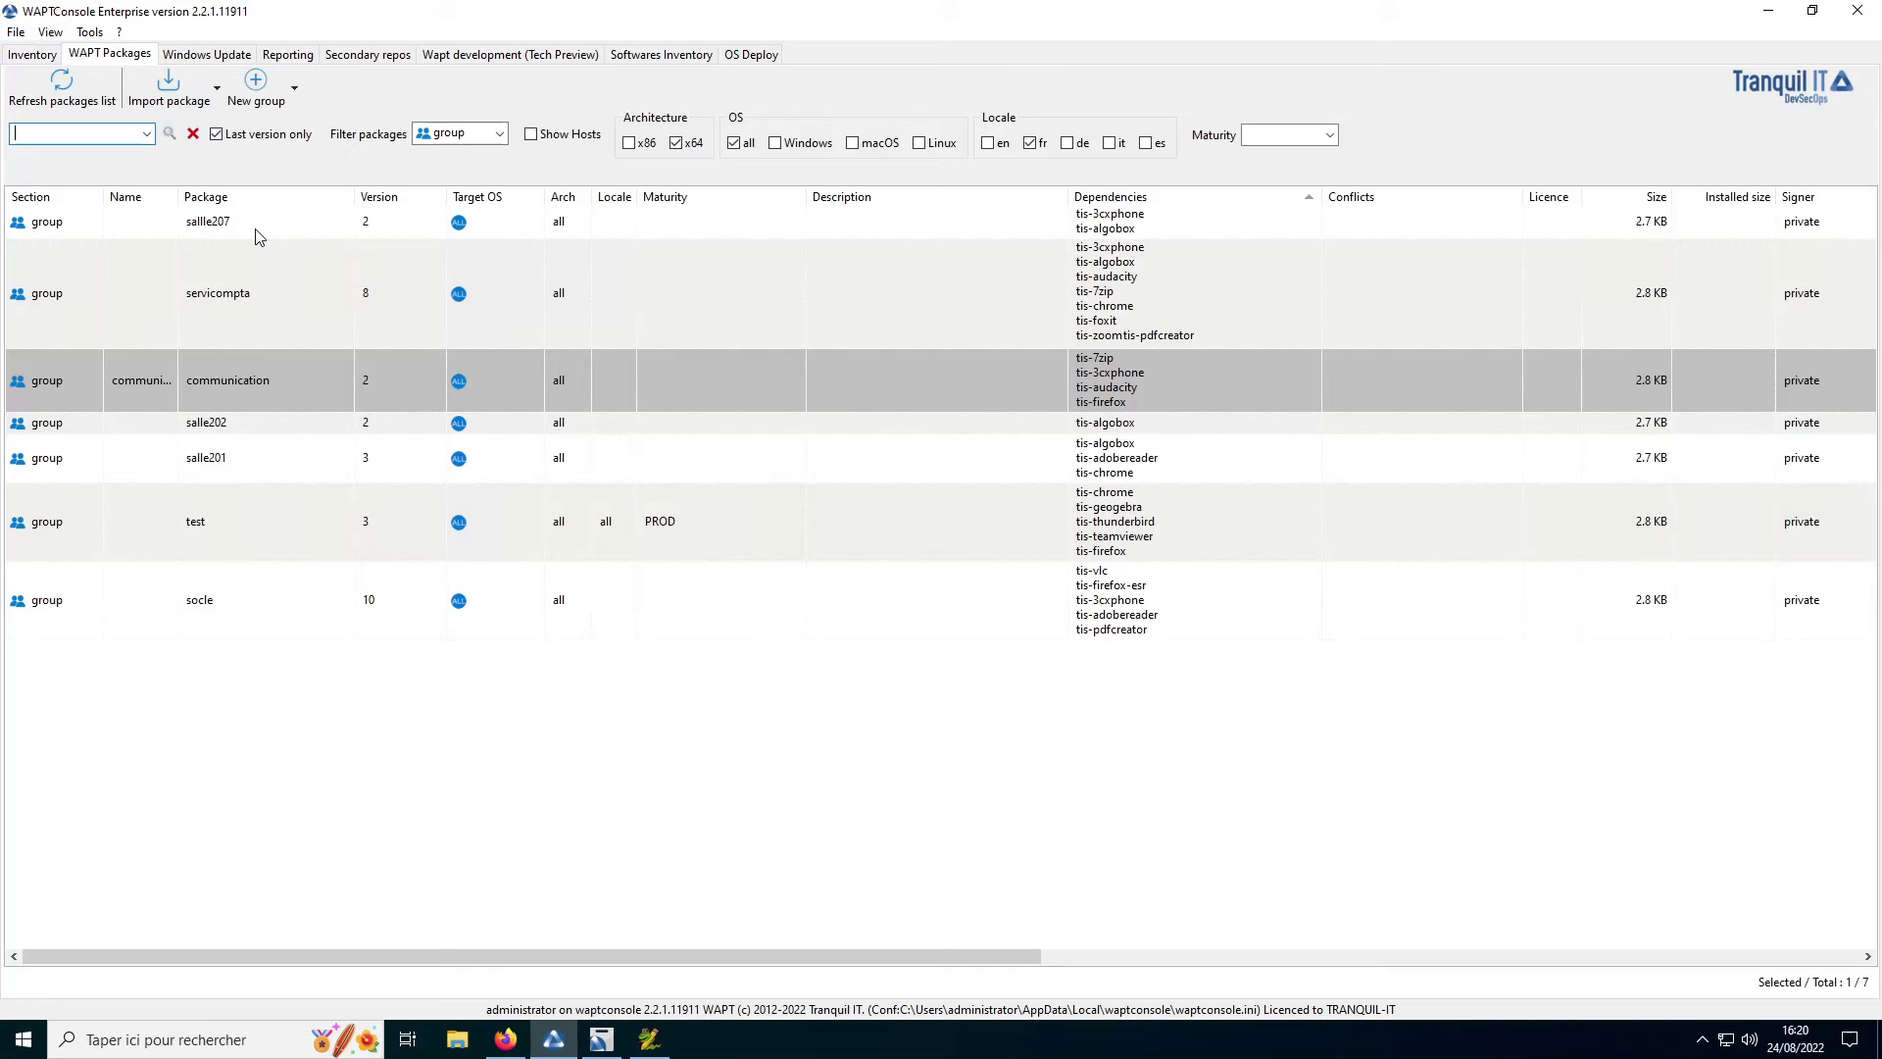
left_click(457, 134)
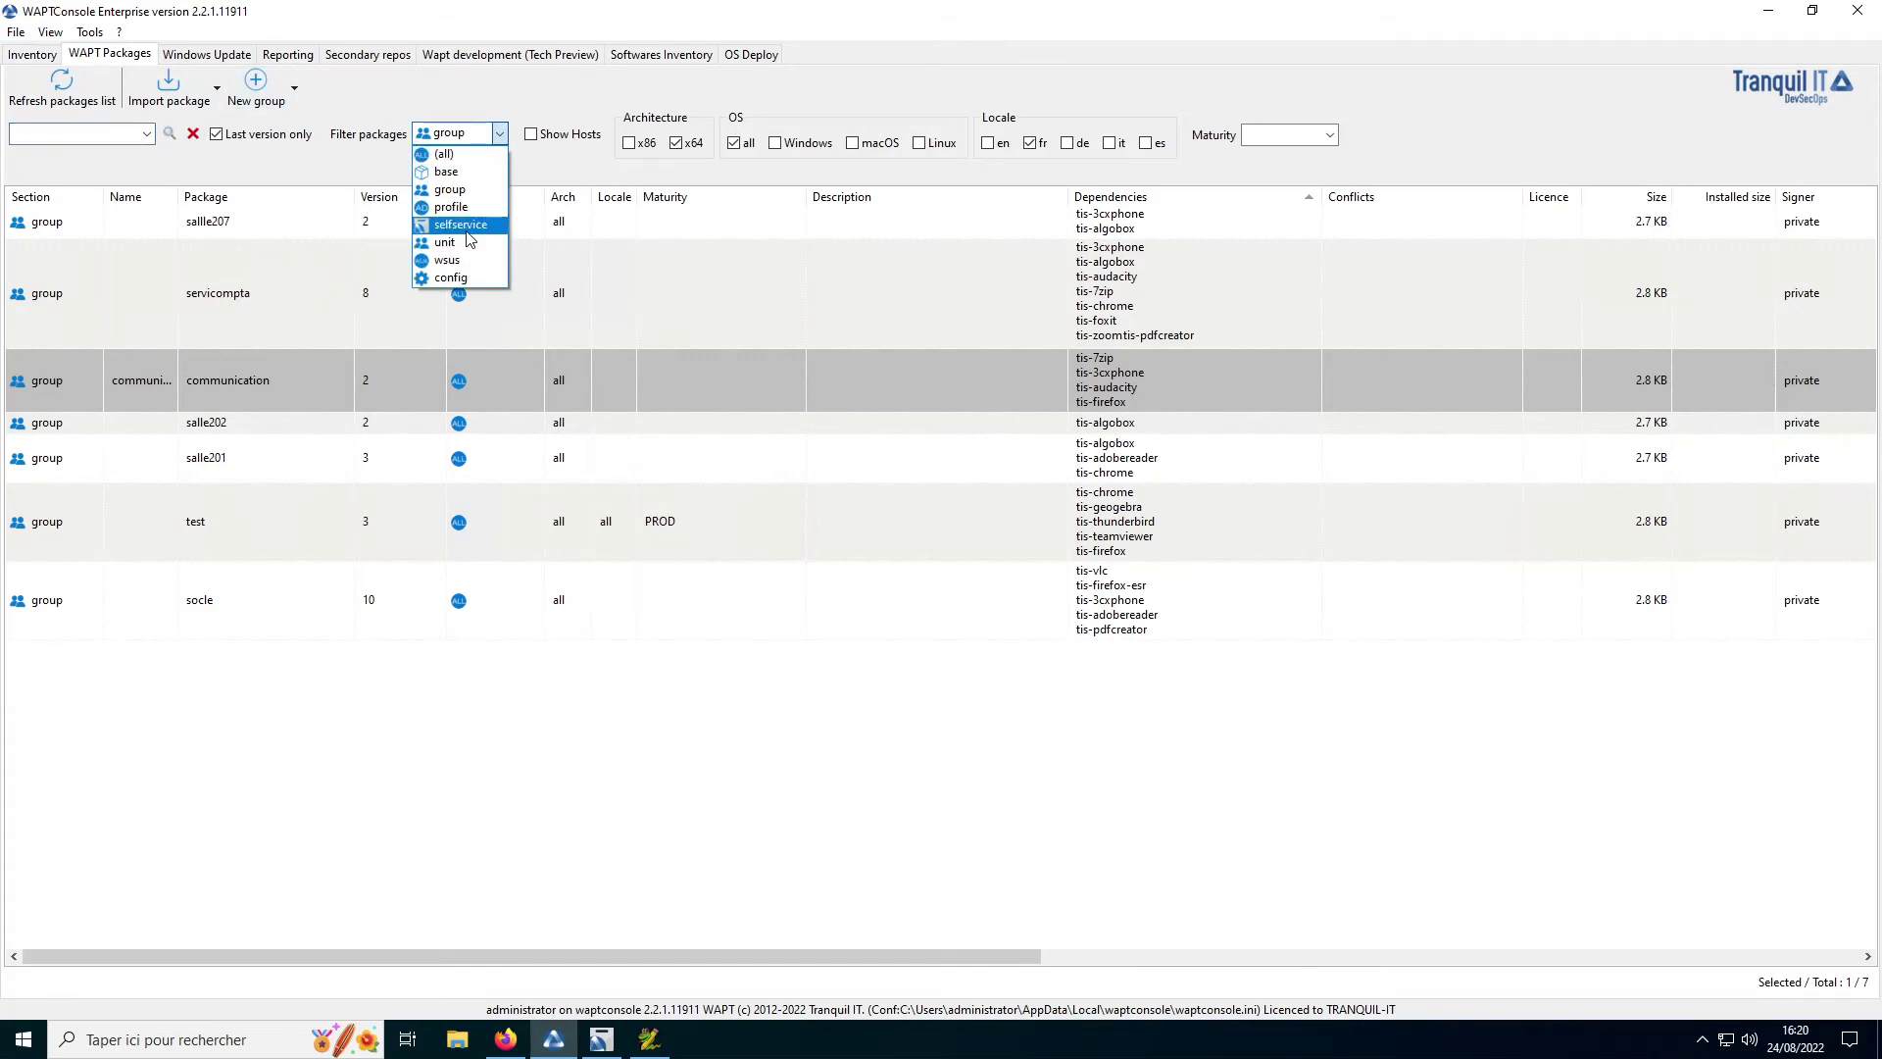
left_click(466, 227)
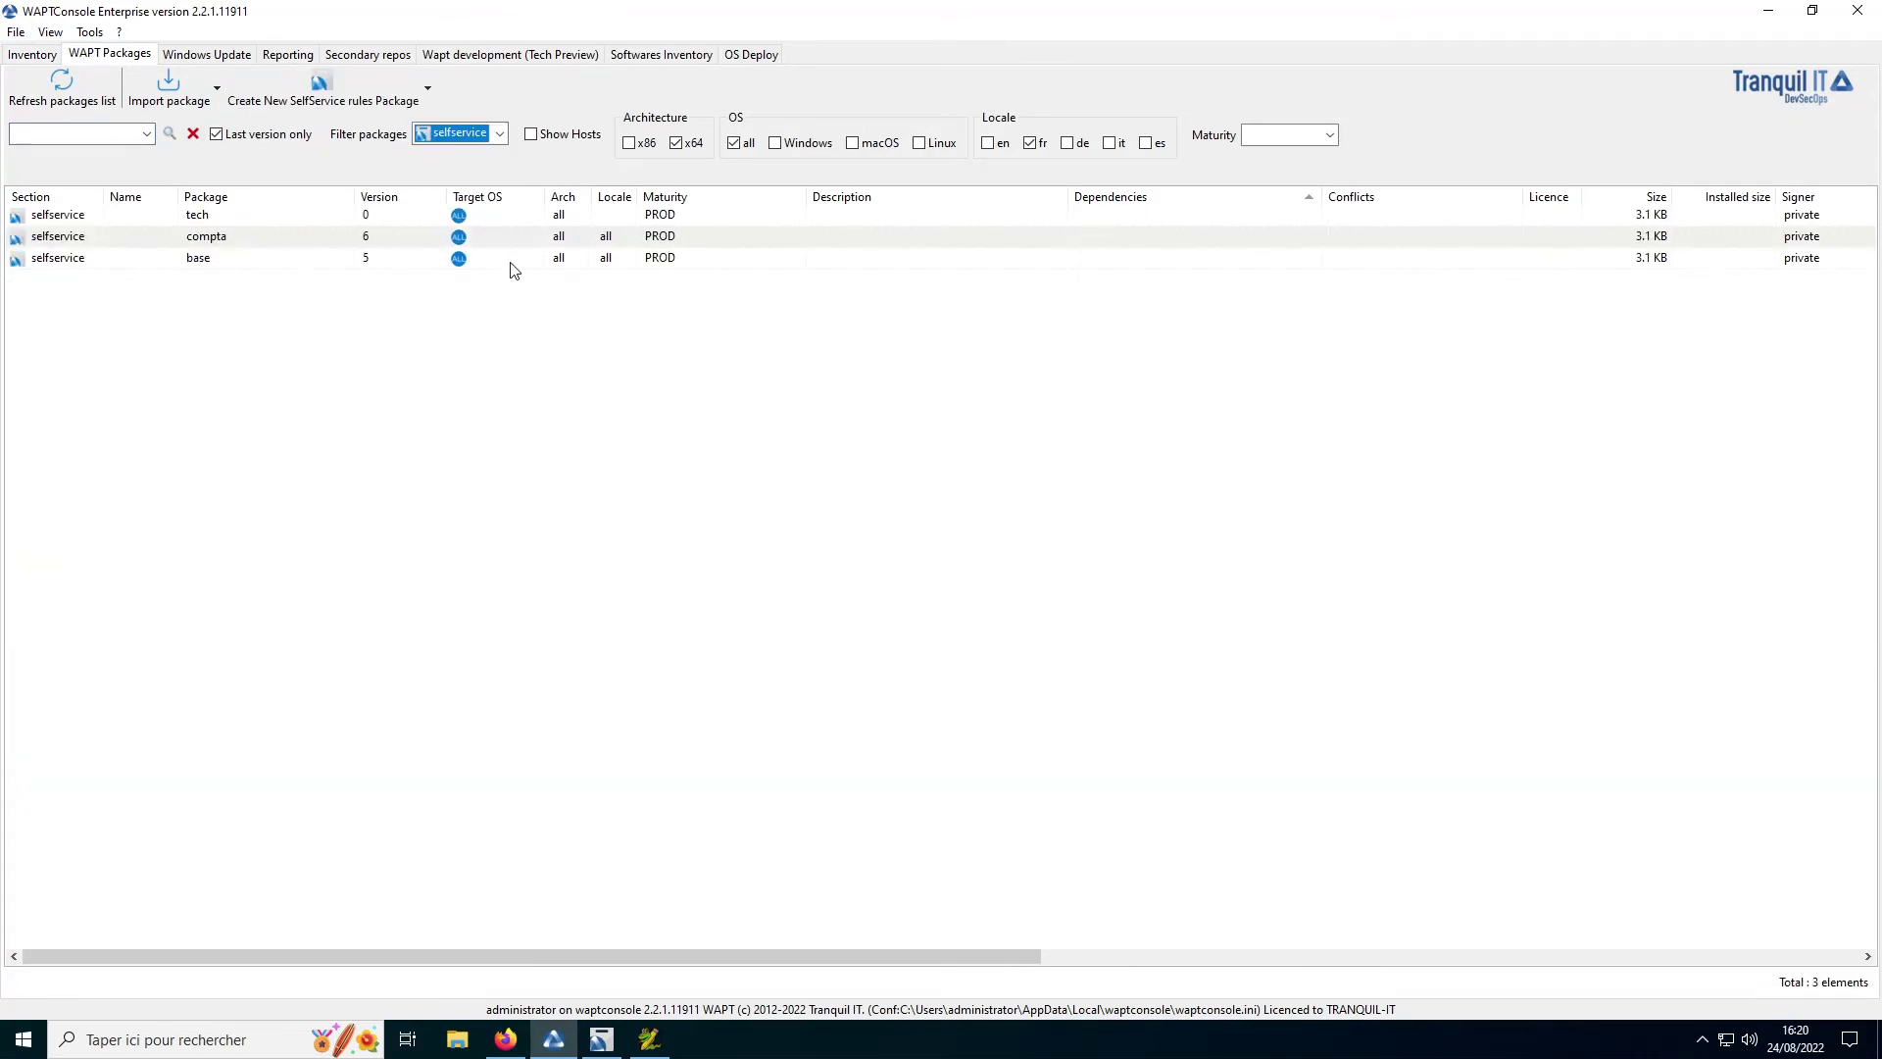
double_click(121, 241)
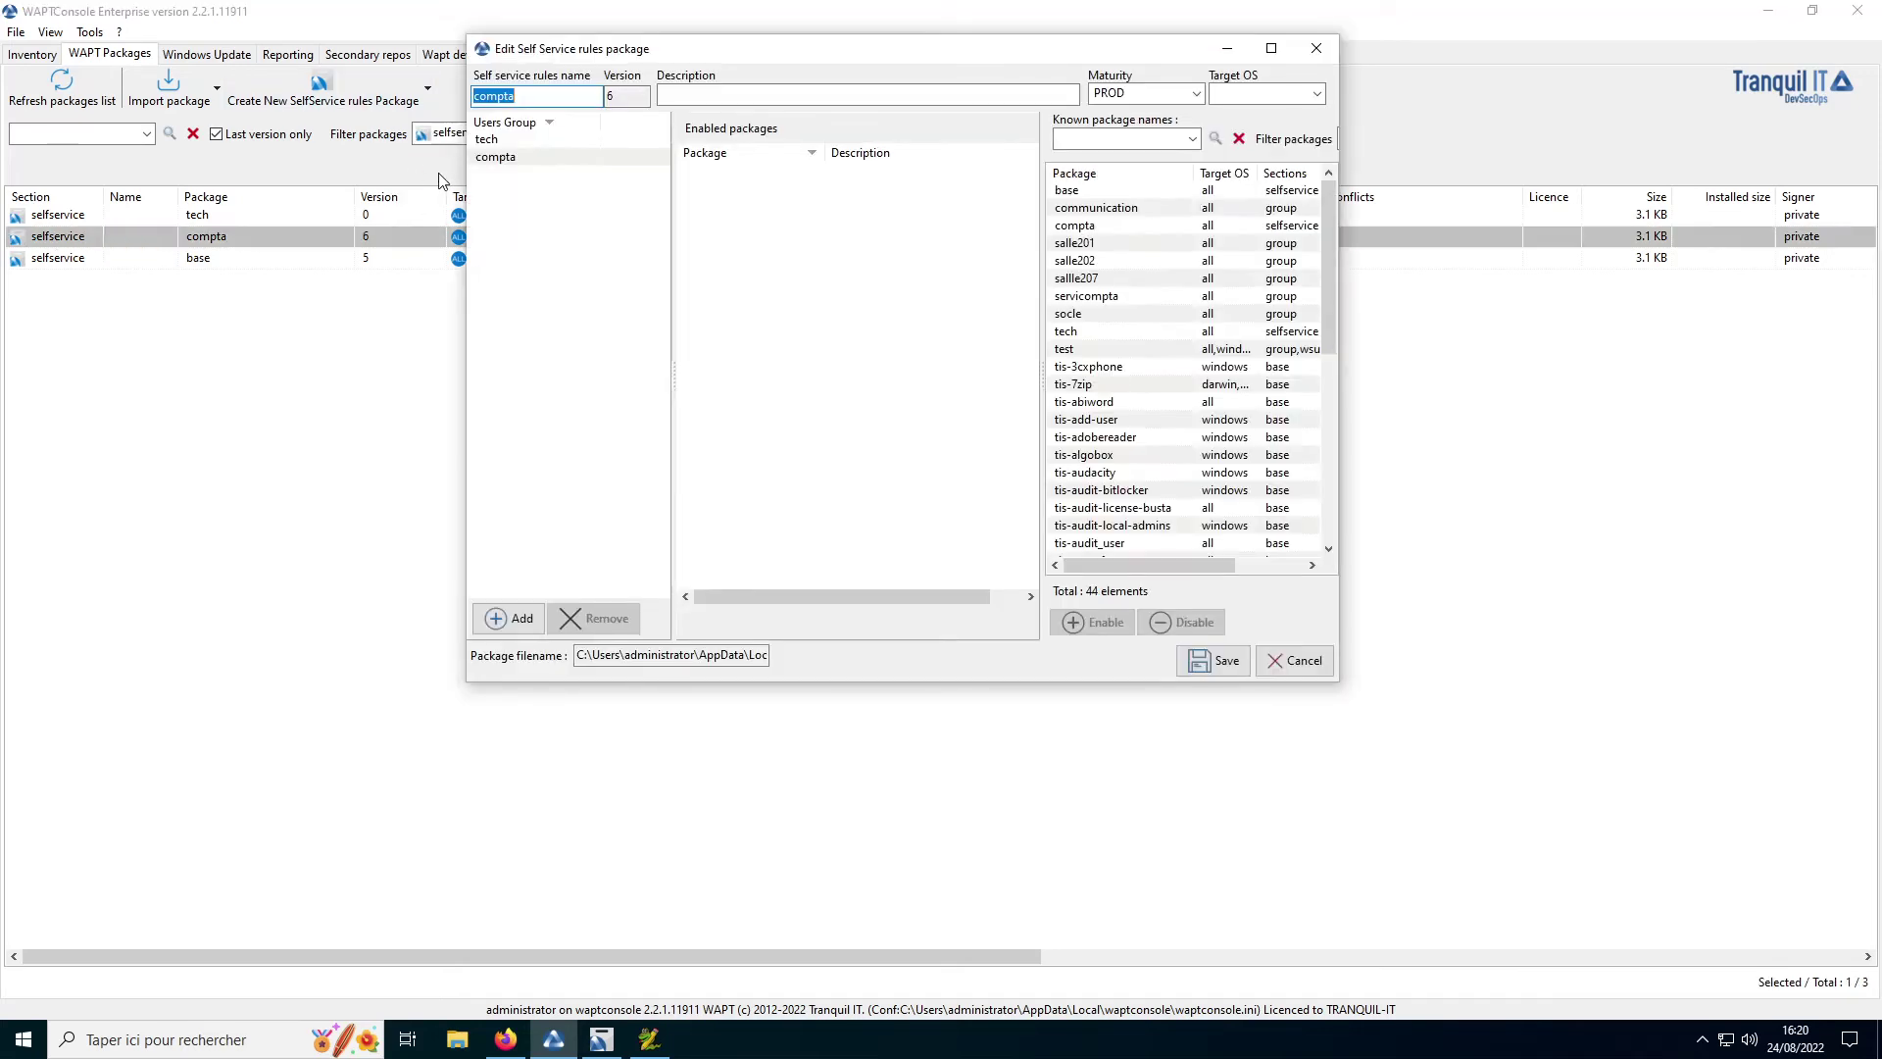
left_click(523, 159)
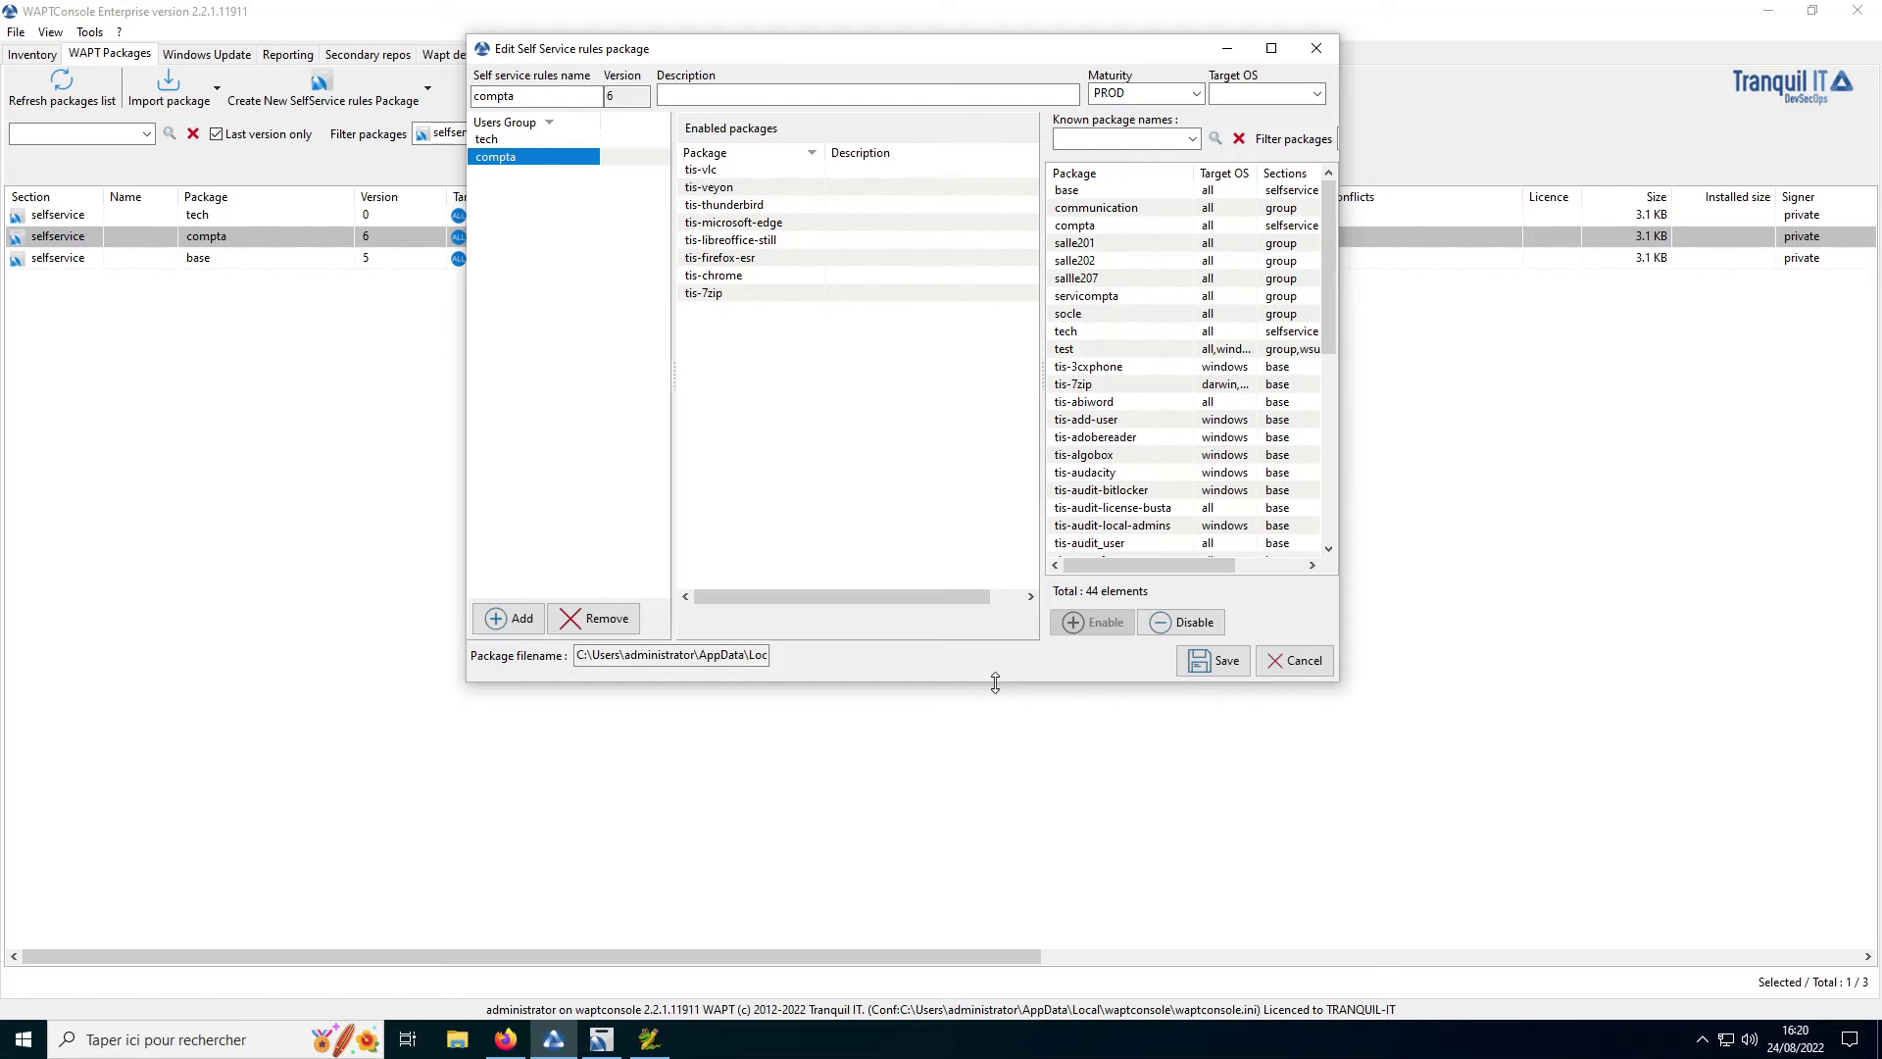
Step: Preview the self-service catalogue as users see it, then close the rules editor without saving
left_click(600, 1039)
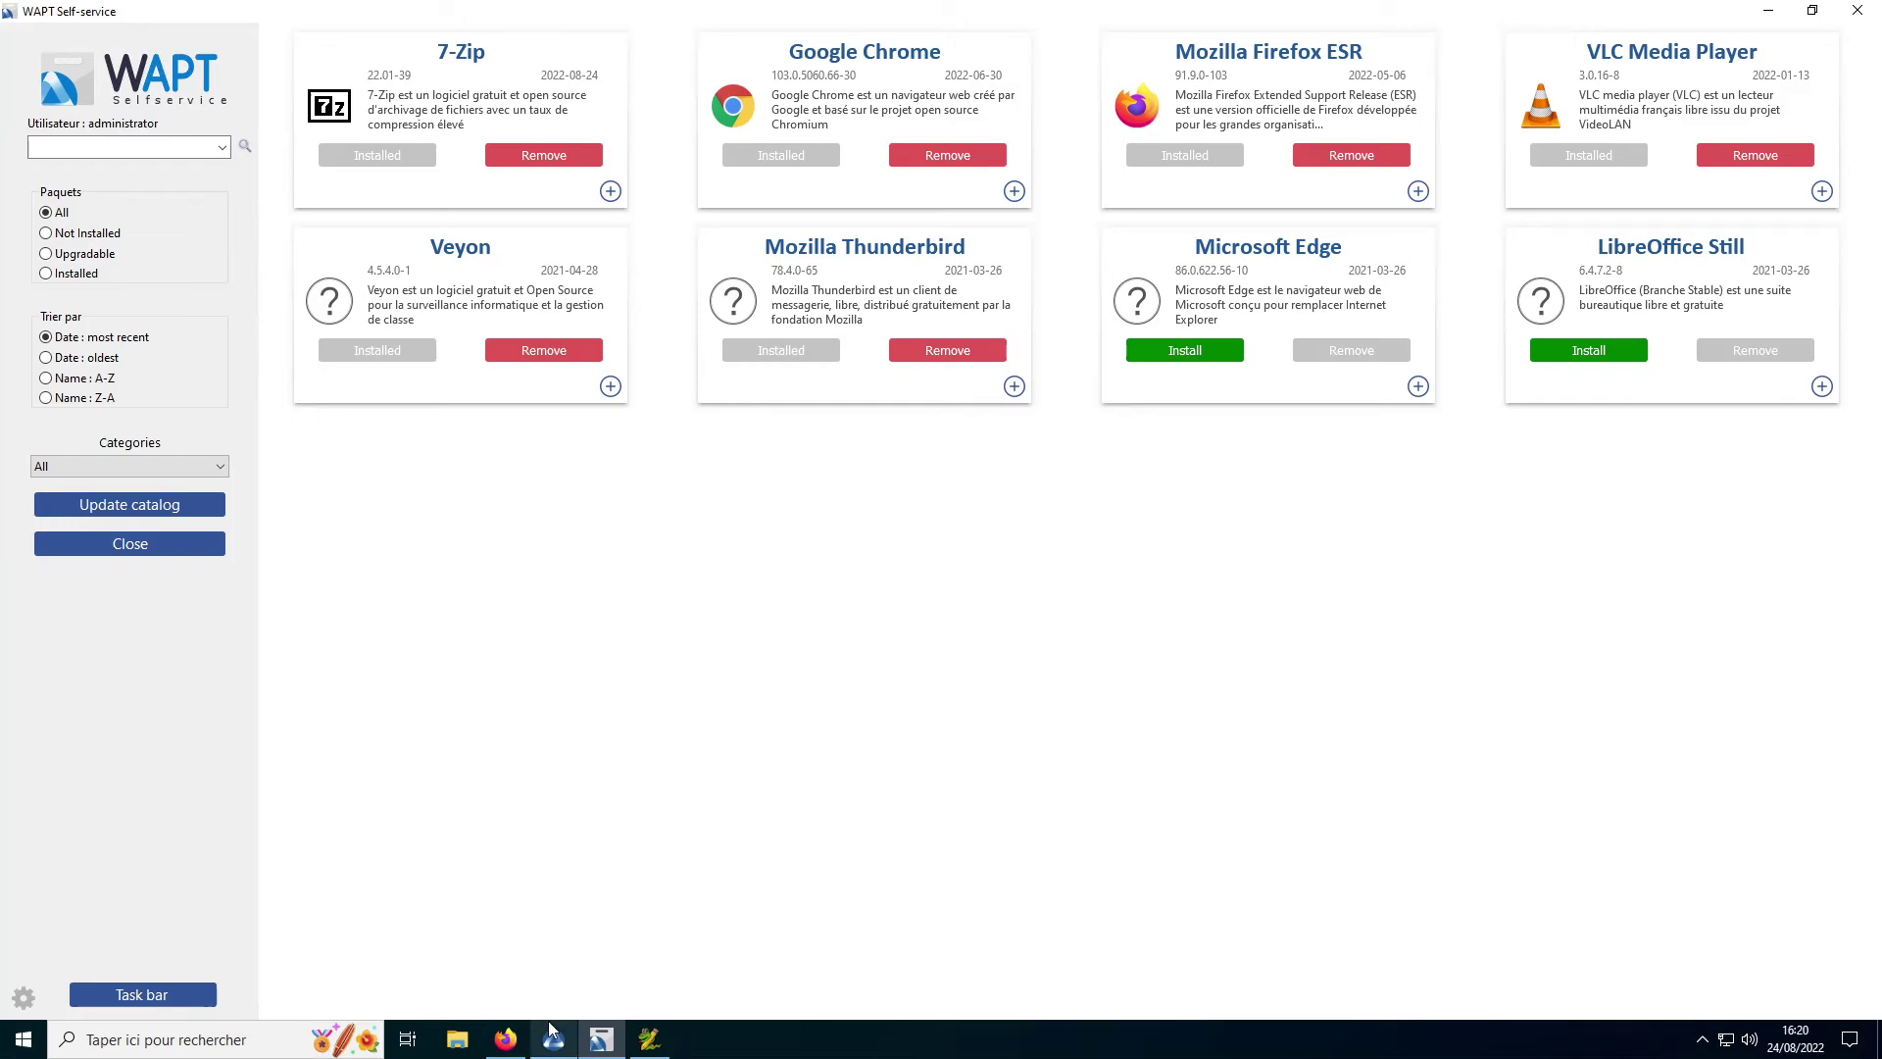
mouse_move(554, 1039)
left_click(548, 970)
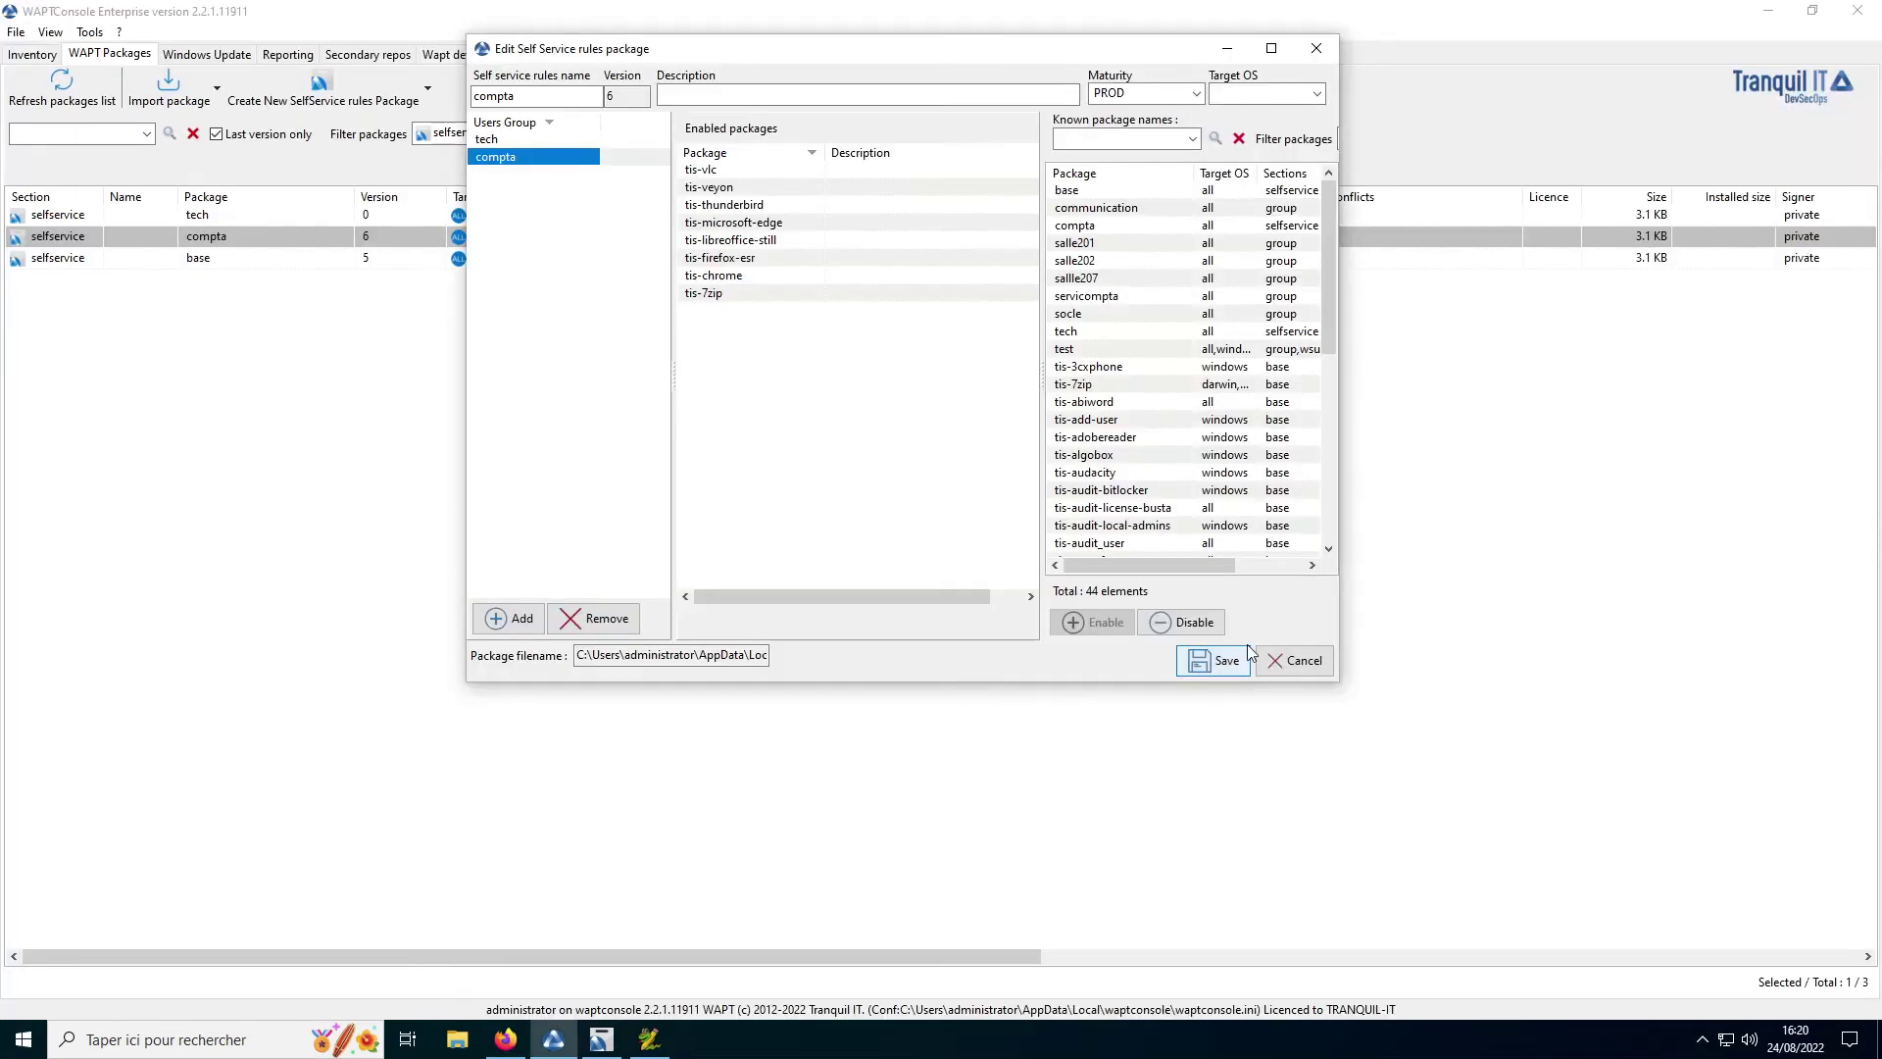
left_click(1323, 660)
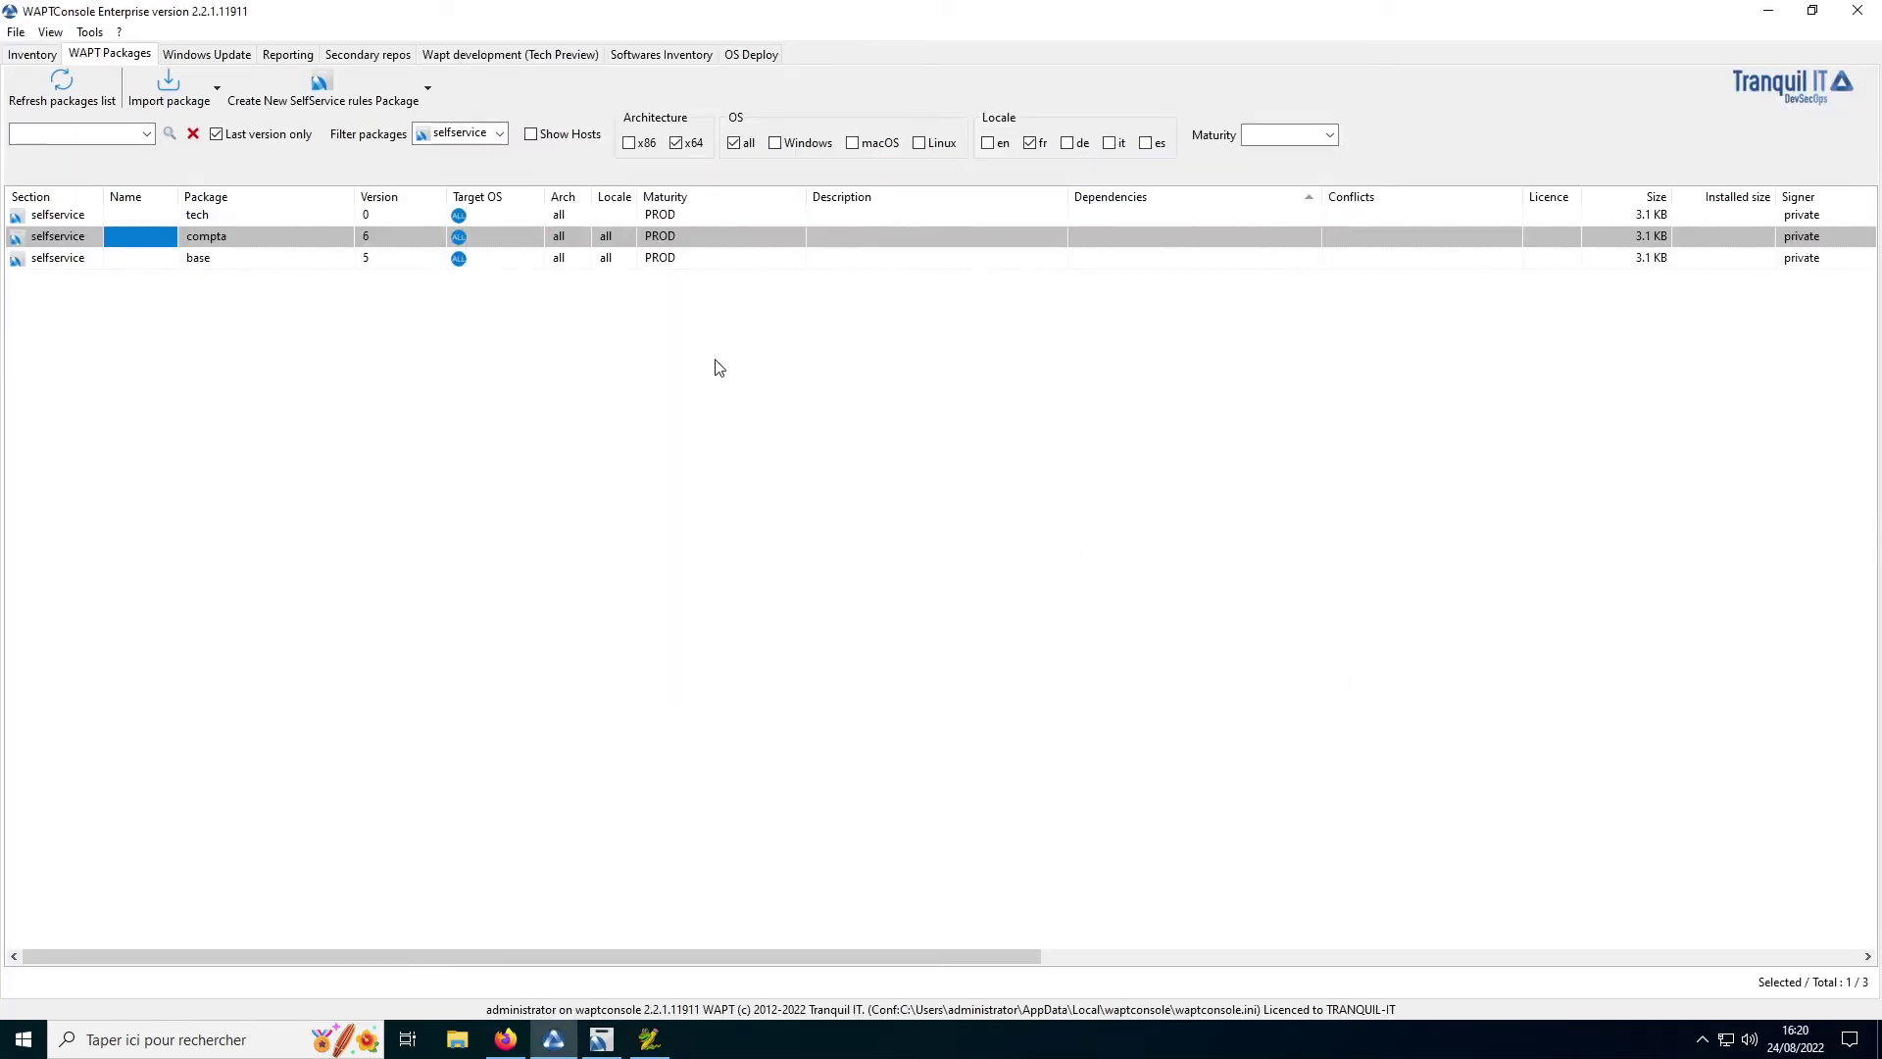
left_click(180, 59)
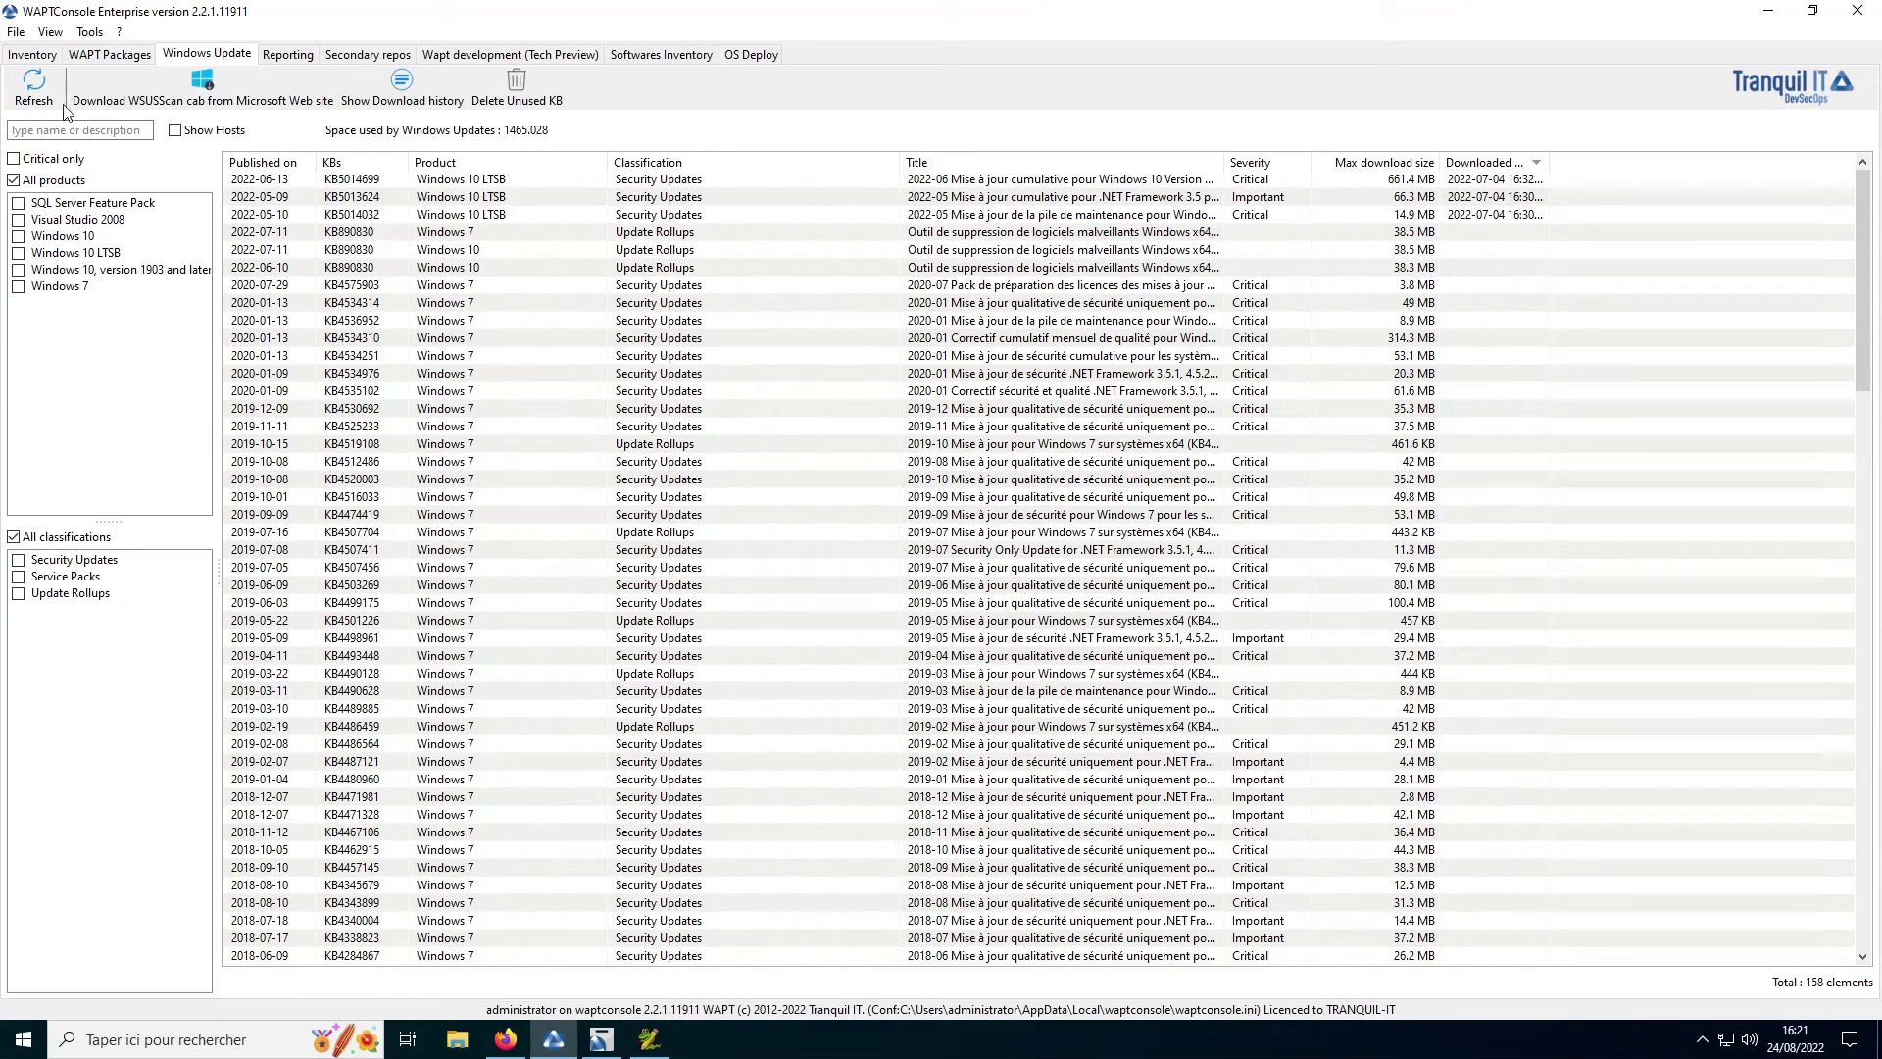
Step: Return to the package list showing the tech, compta and base selfservice packages
left_click(108, 55)
Step: Filter packages to wsus and, in the test group, allow KB5013624 and forbid KB4575903
left_click(461, 133)
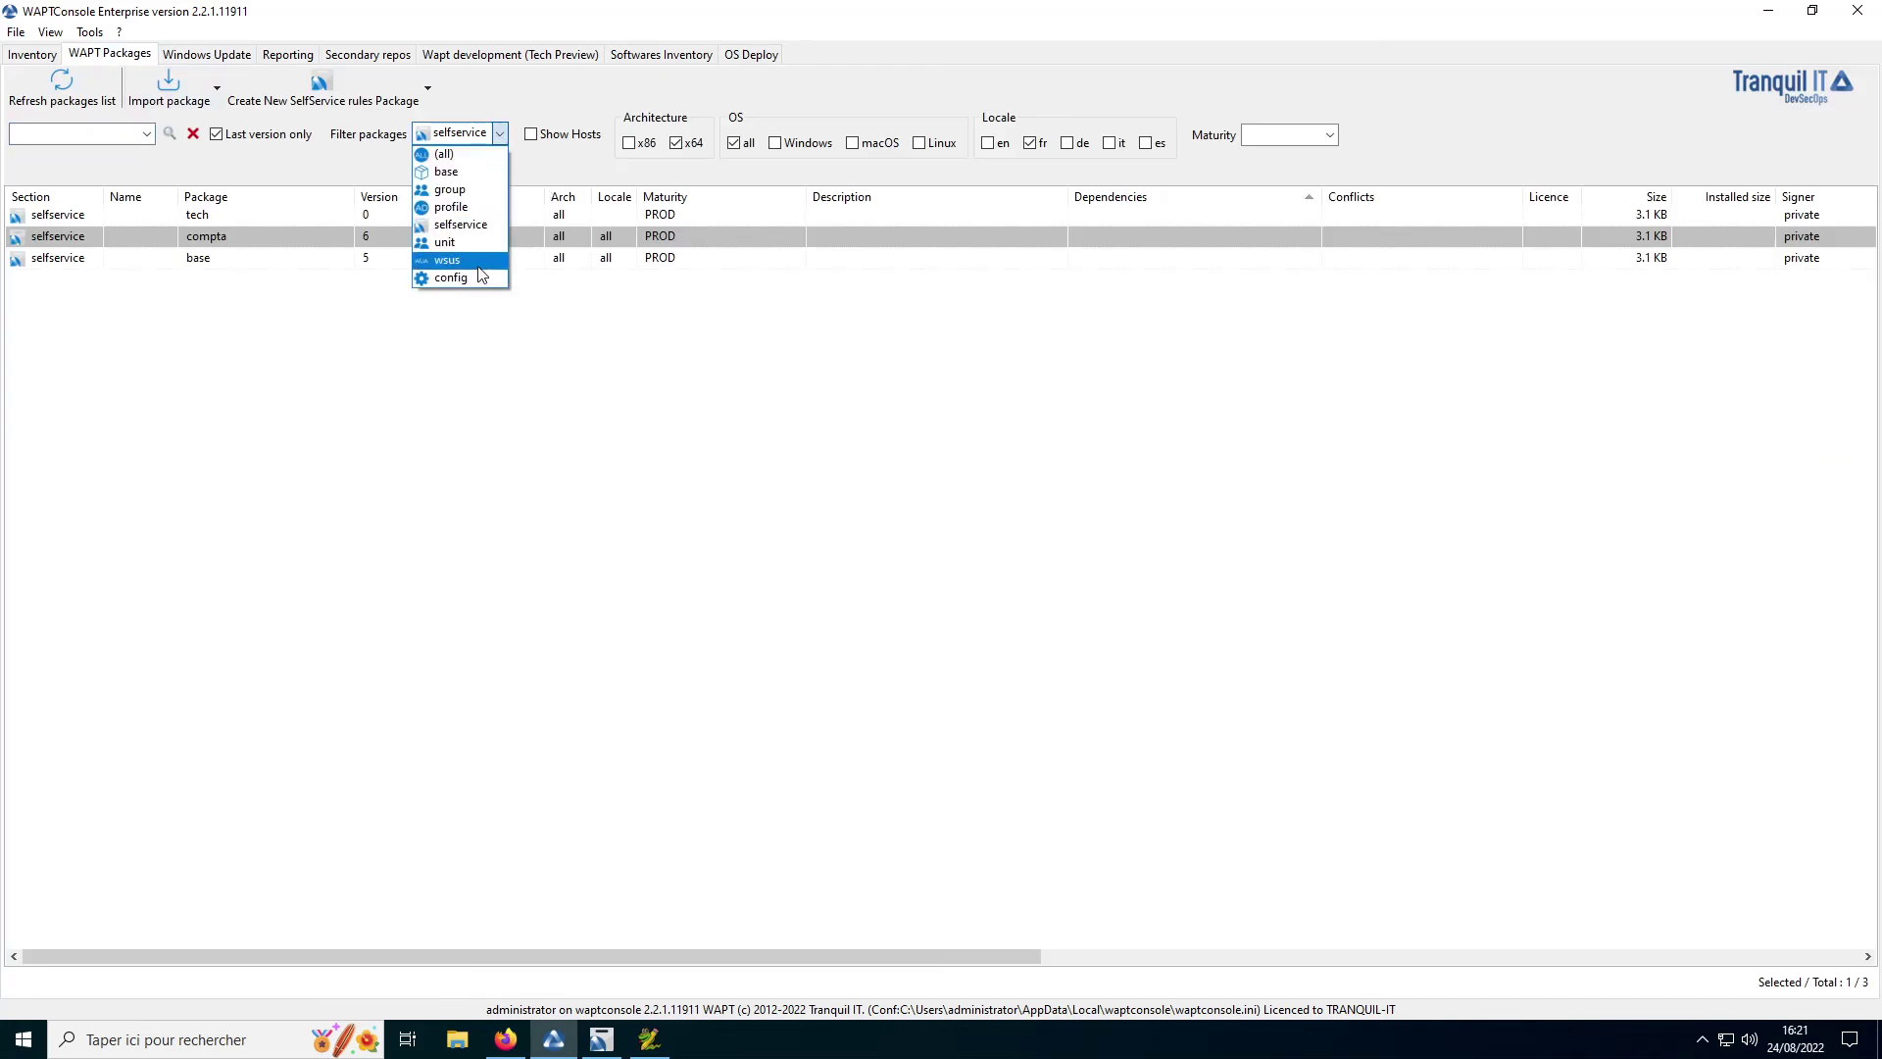
left_click(466, 265)
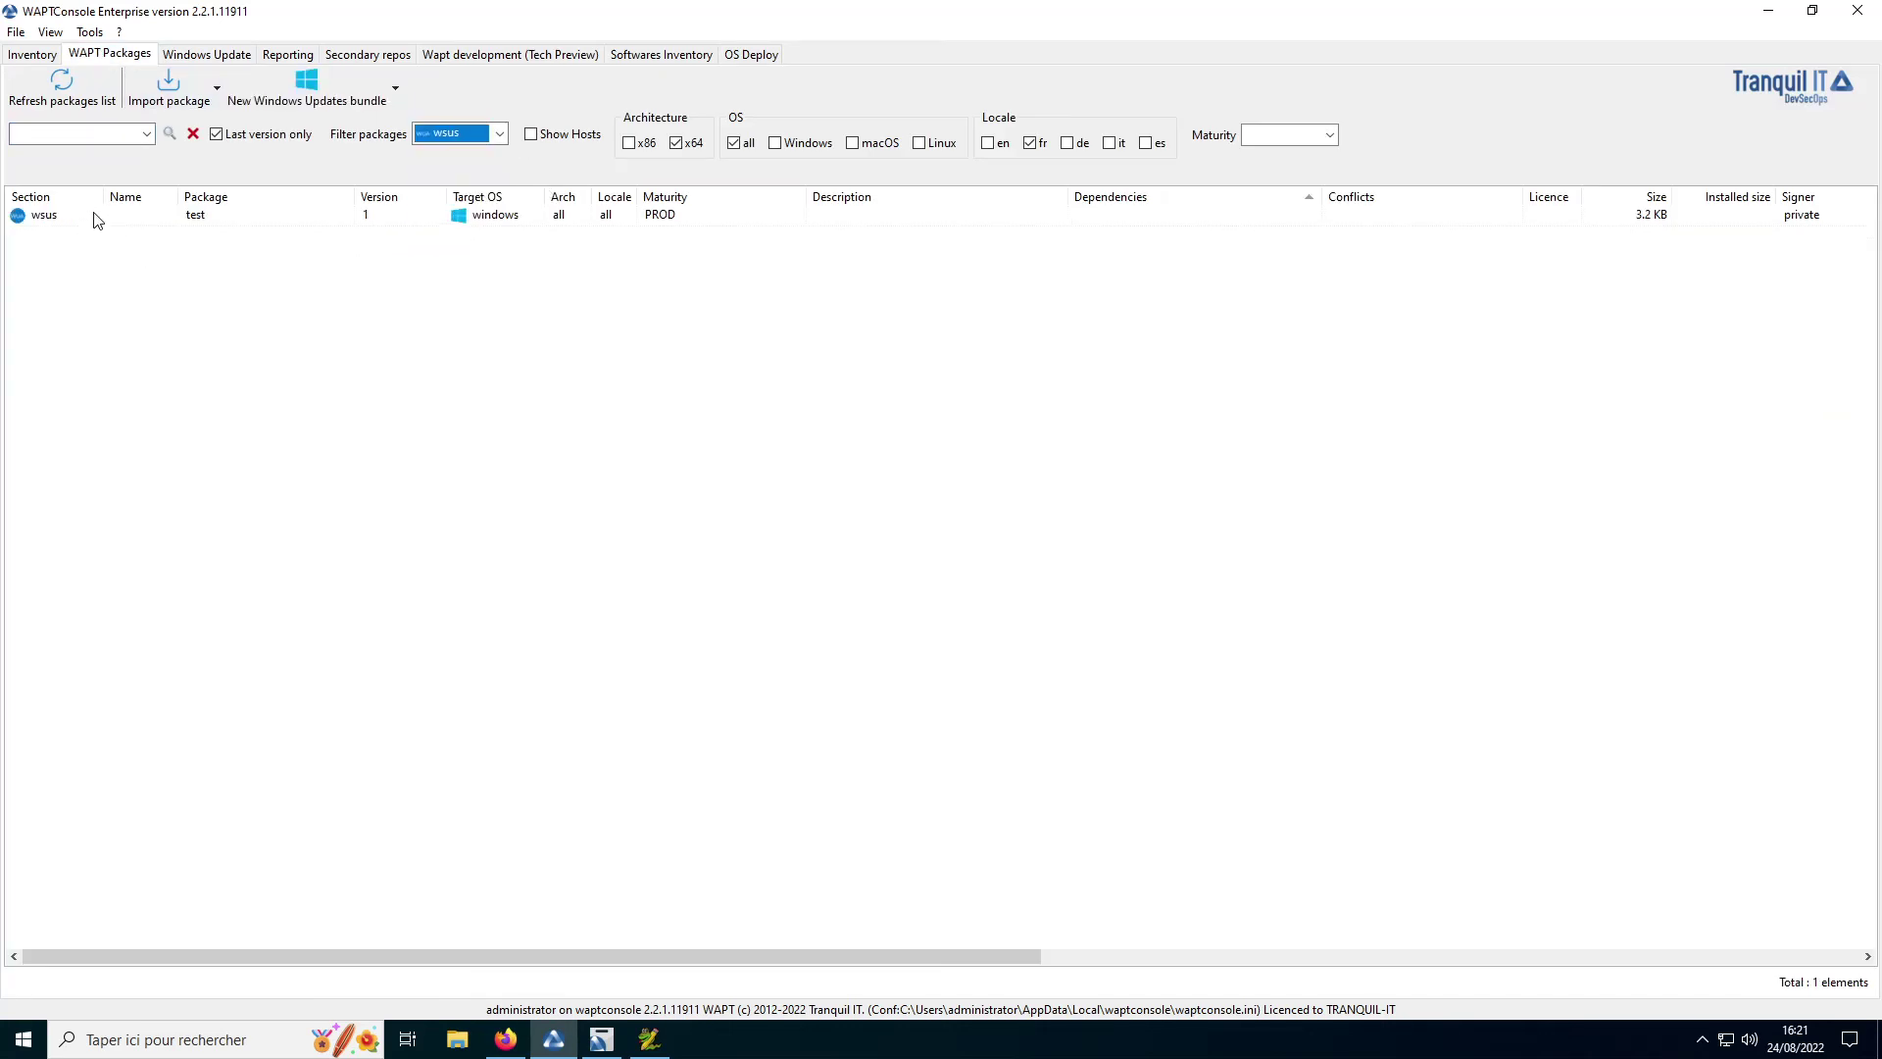
double_click(94, 216)
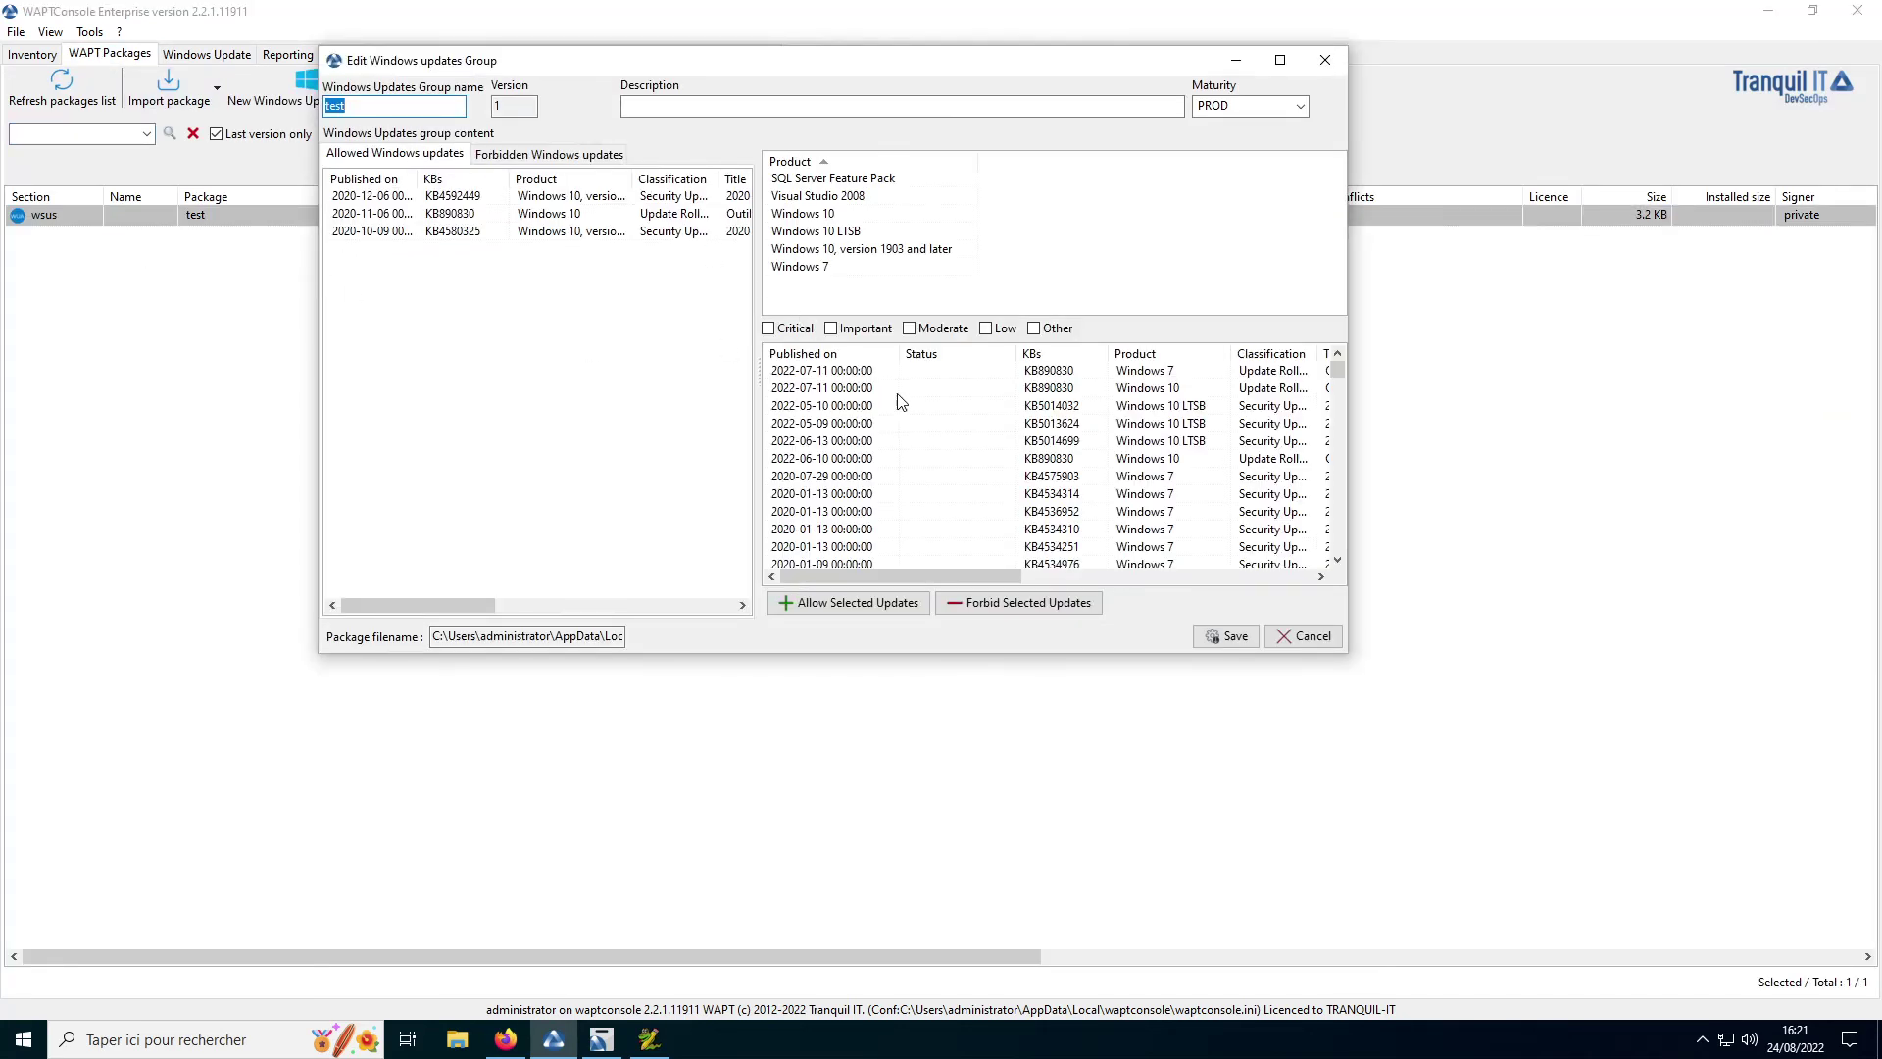
left_click_drag(941, 423, 535, 333)
left_click(559, 154)
left_click_drag(951, 477, 698, 306)
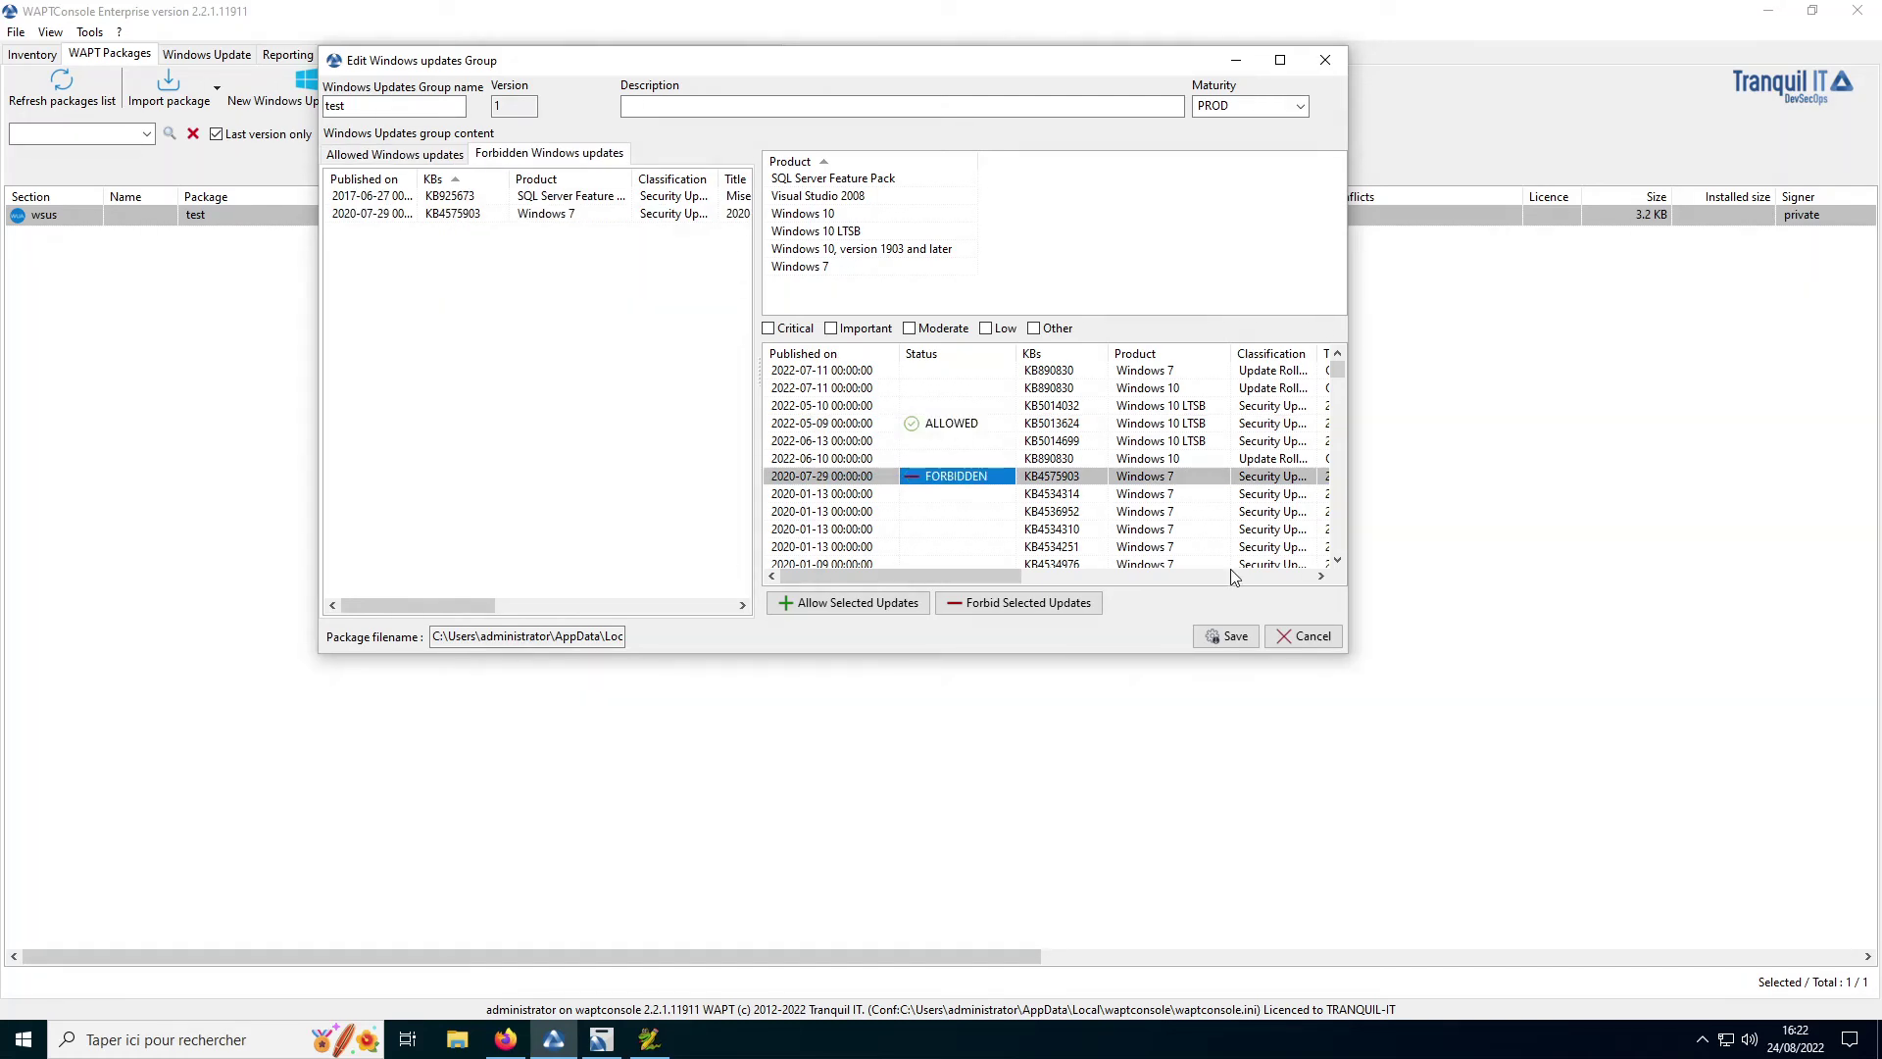
left_click(1308, 637)
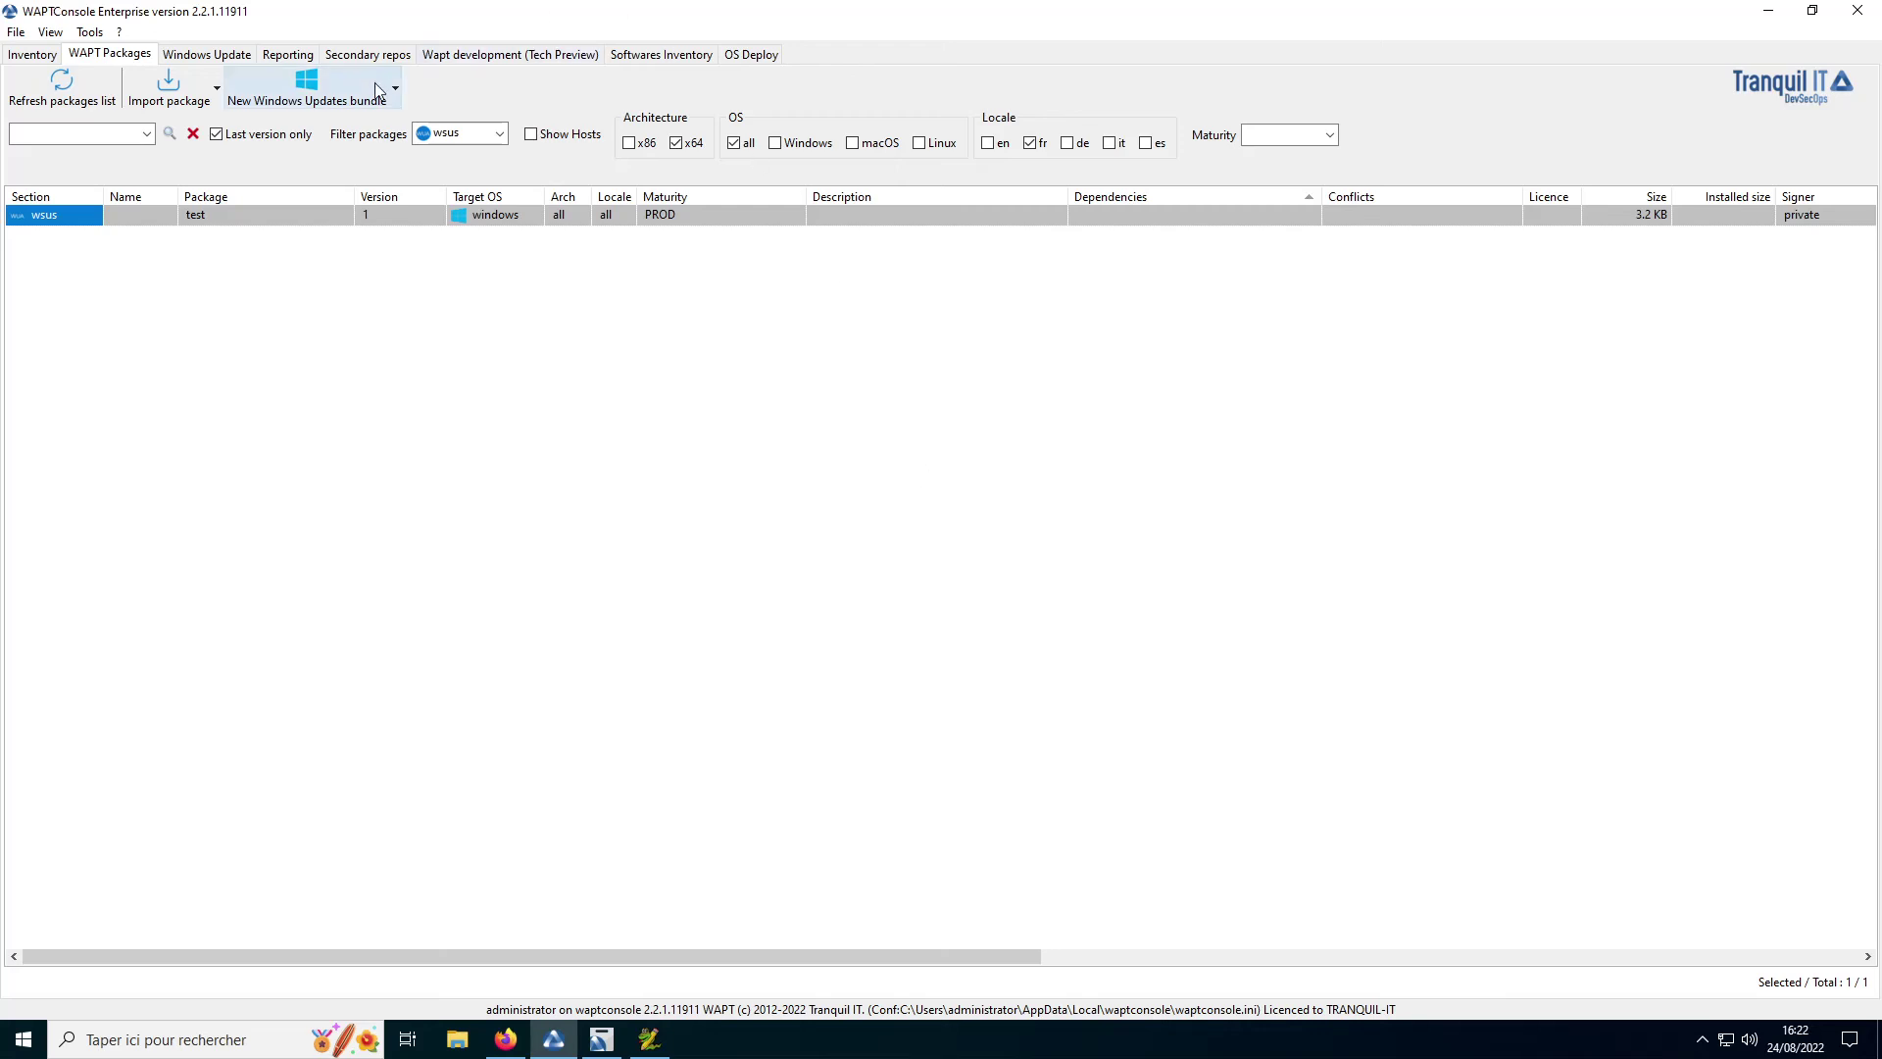
left_click(282, 57)
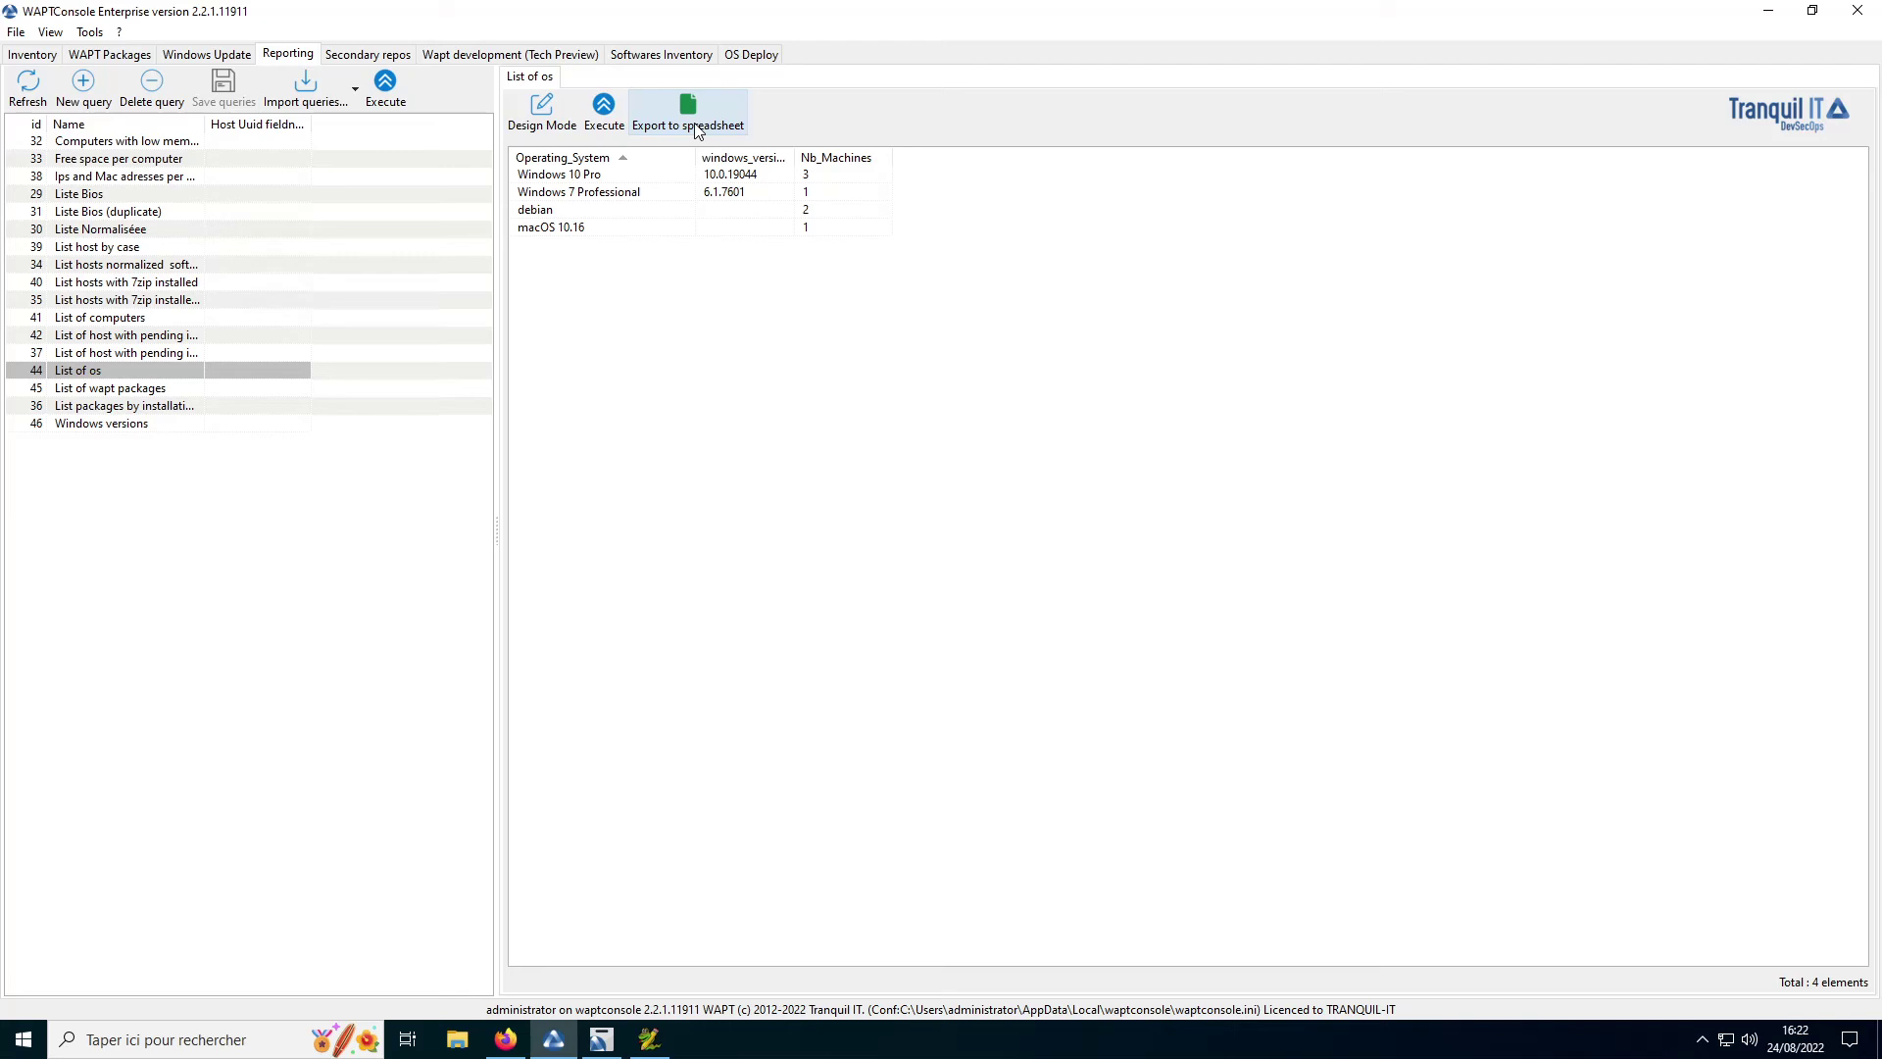
Step: Cancel a new report query and display the Secondary repos rules page
left_click(83, 88)
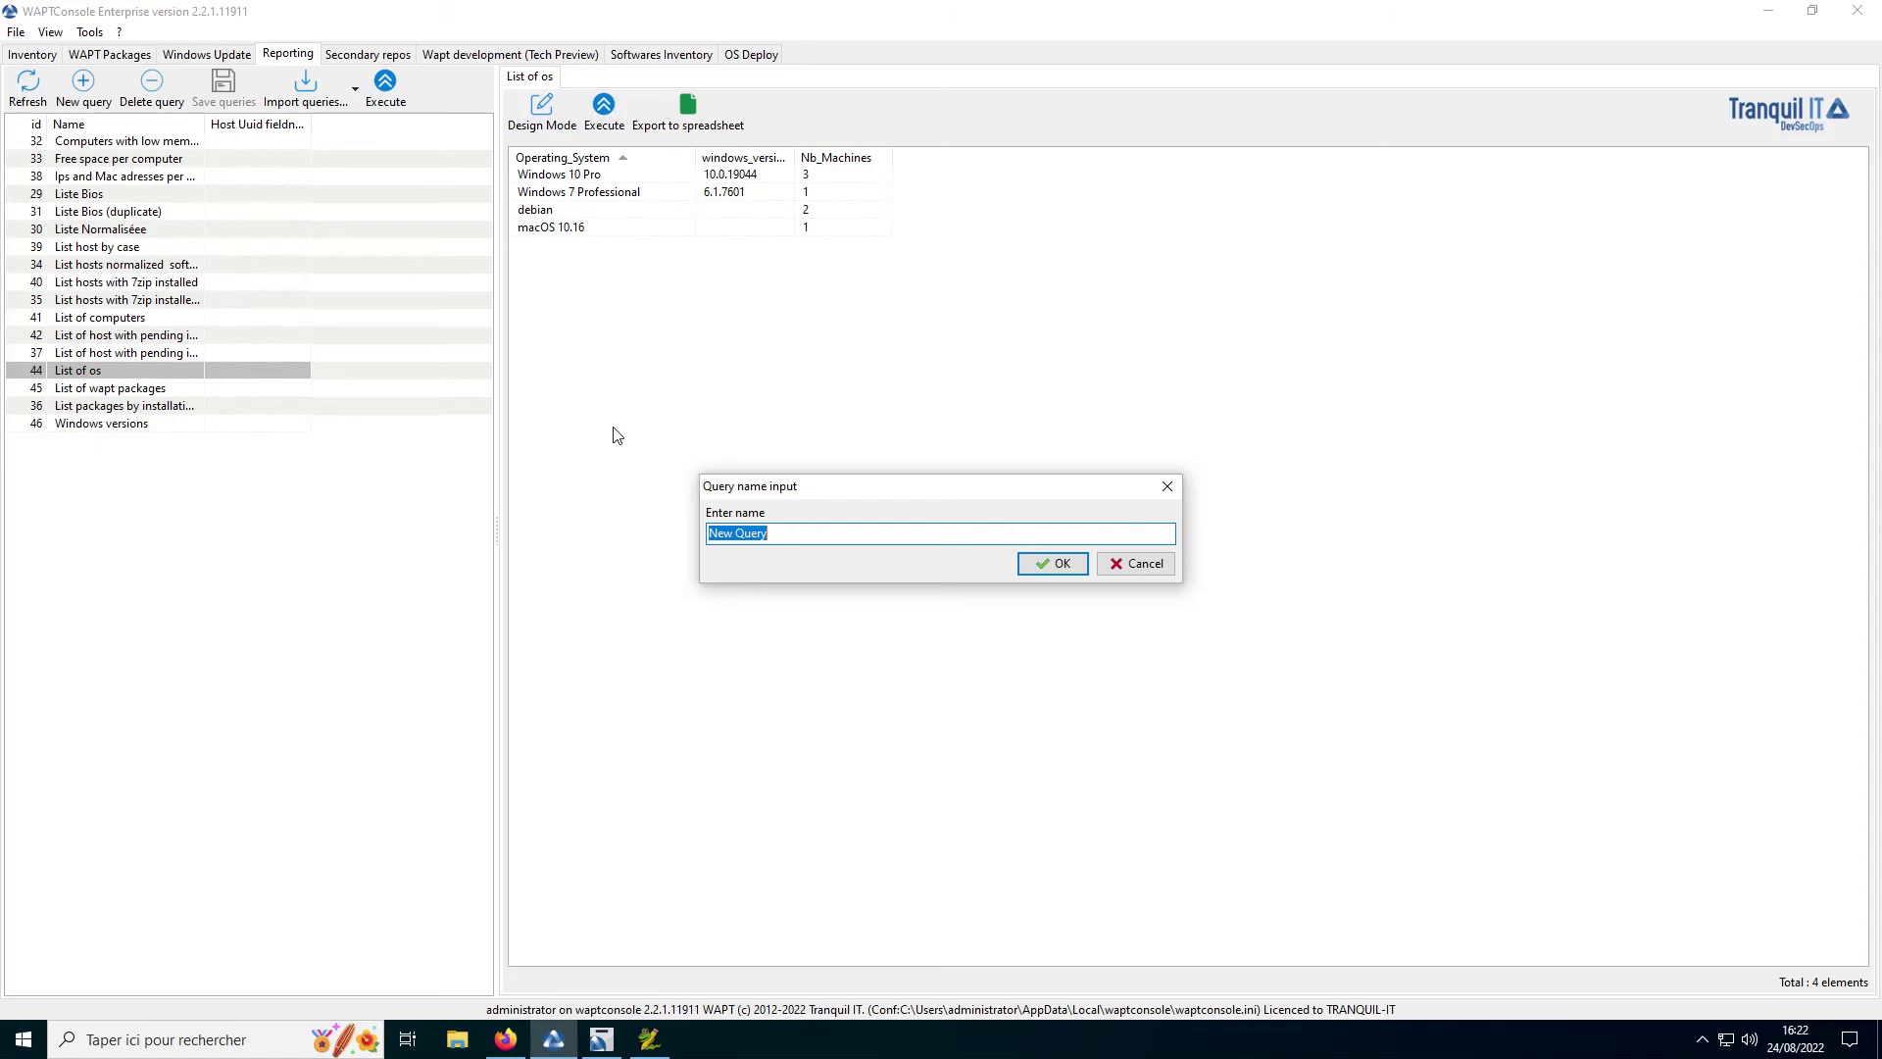
left_click(1122, 566)
left_click(390, 56)
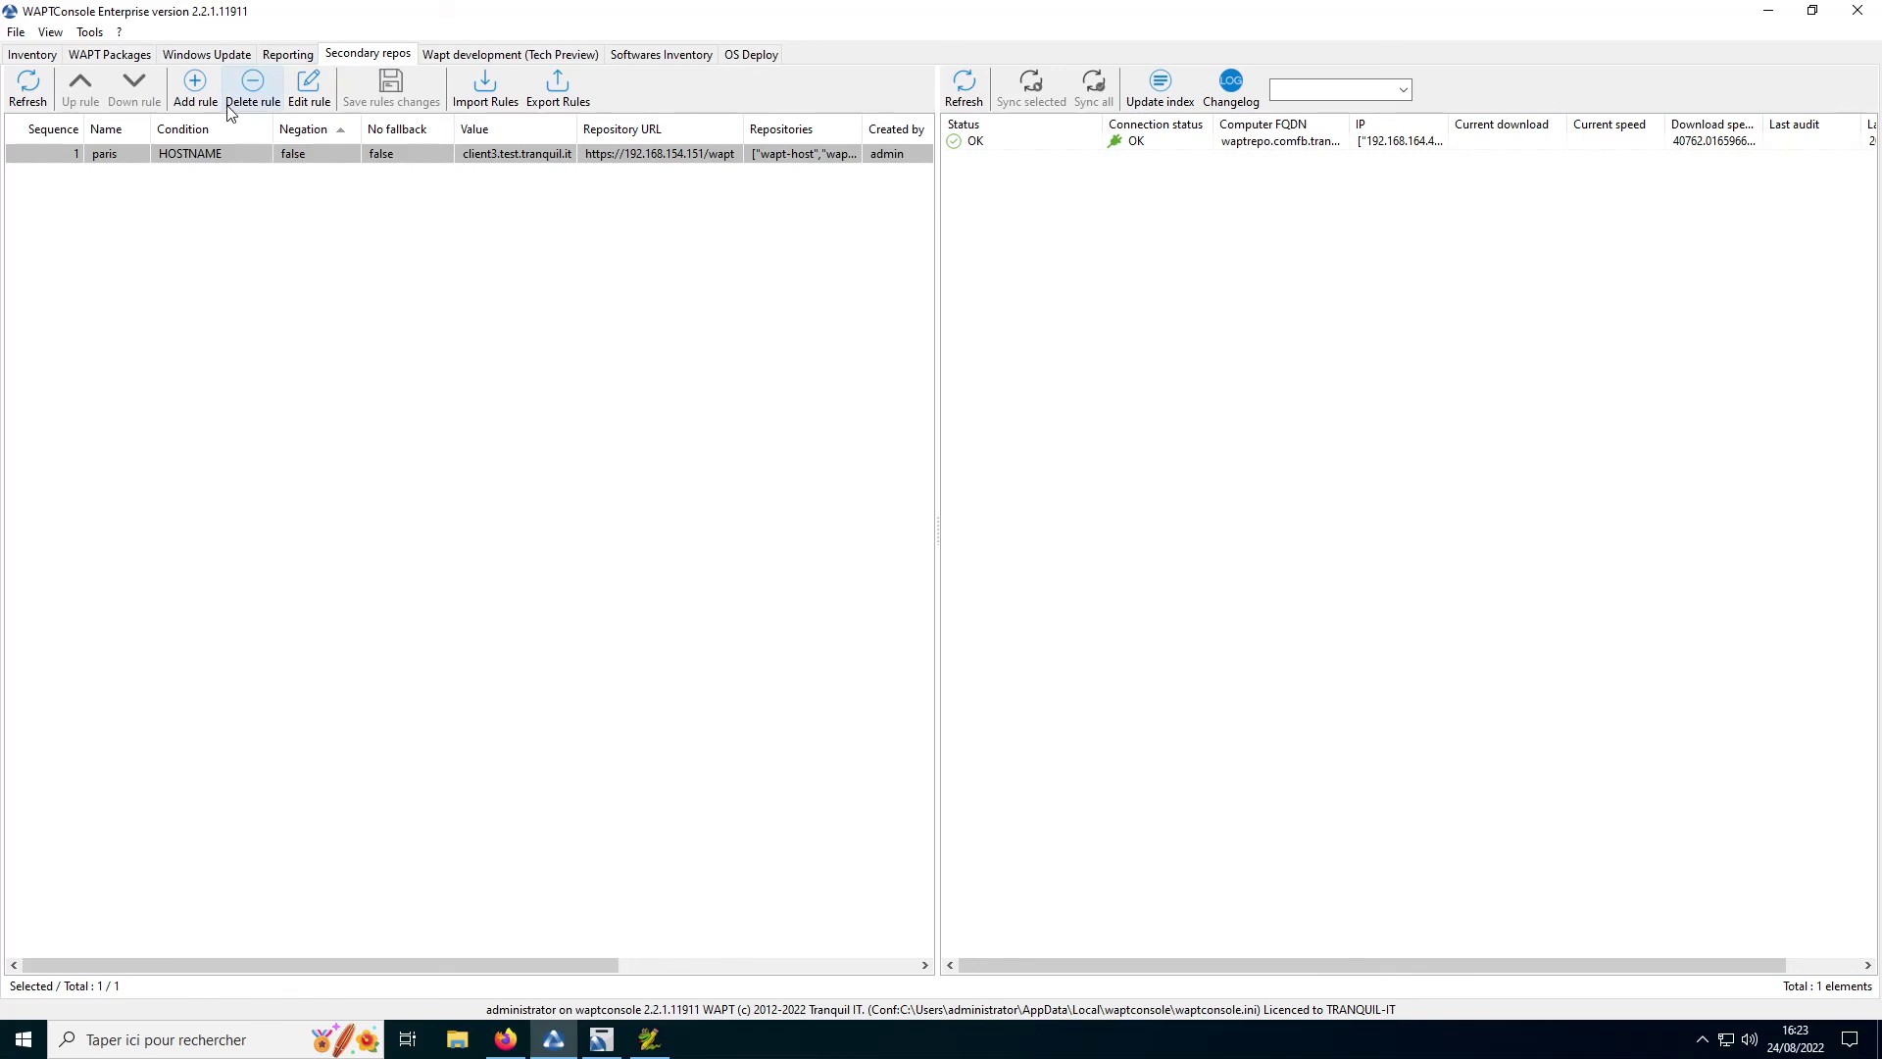
left_click(195, 88)
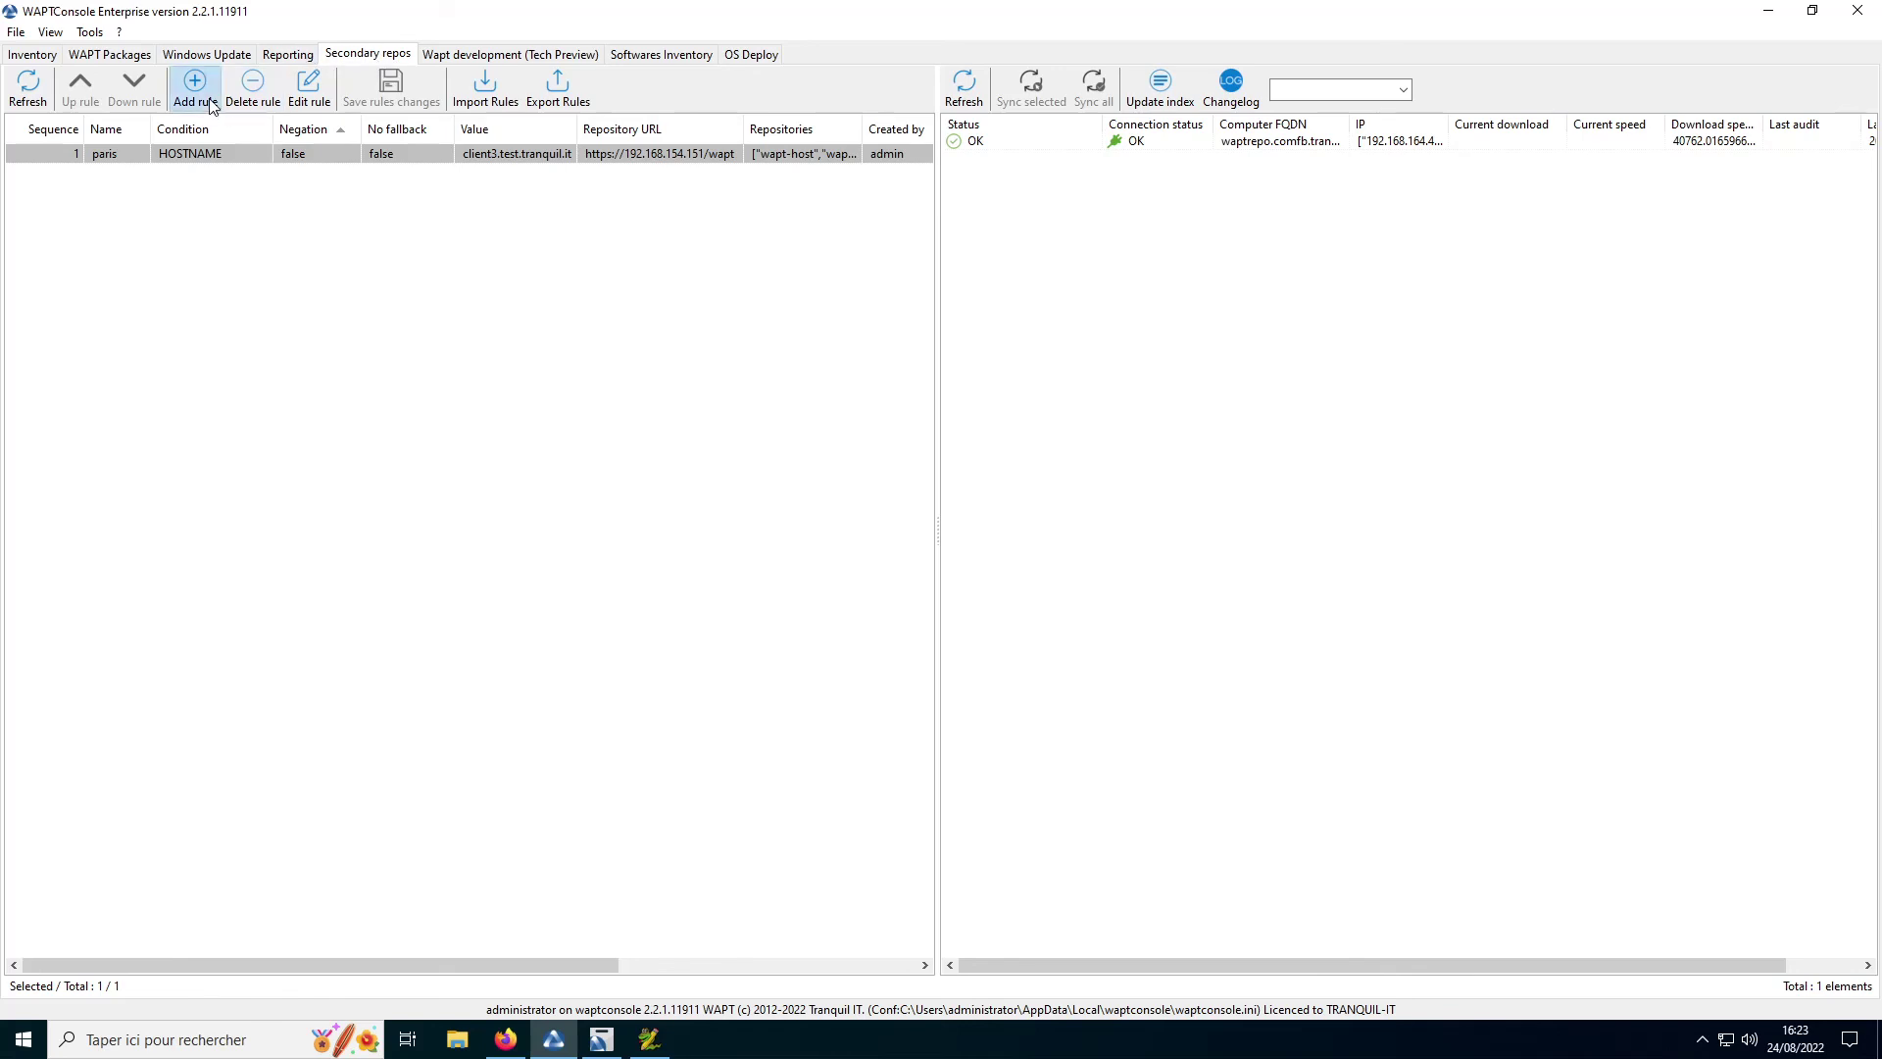
left_click(921, 468)
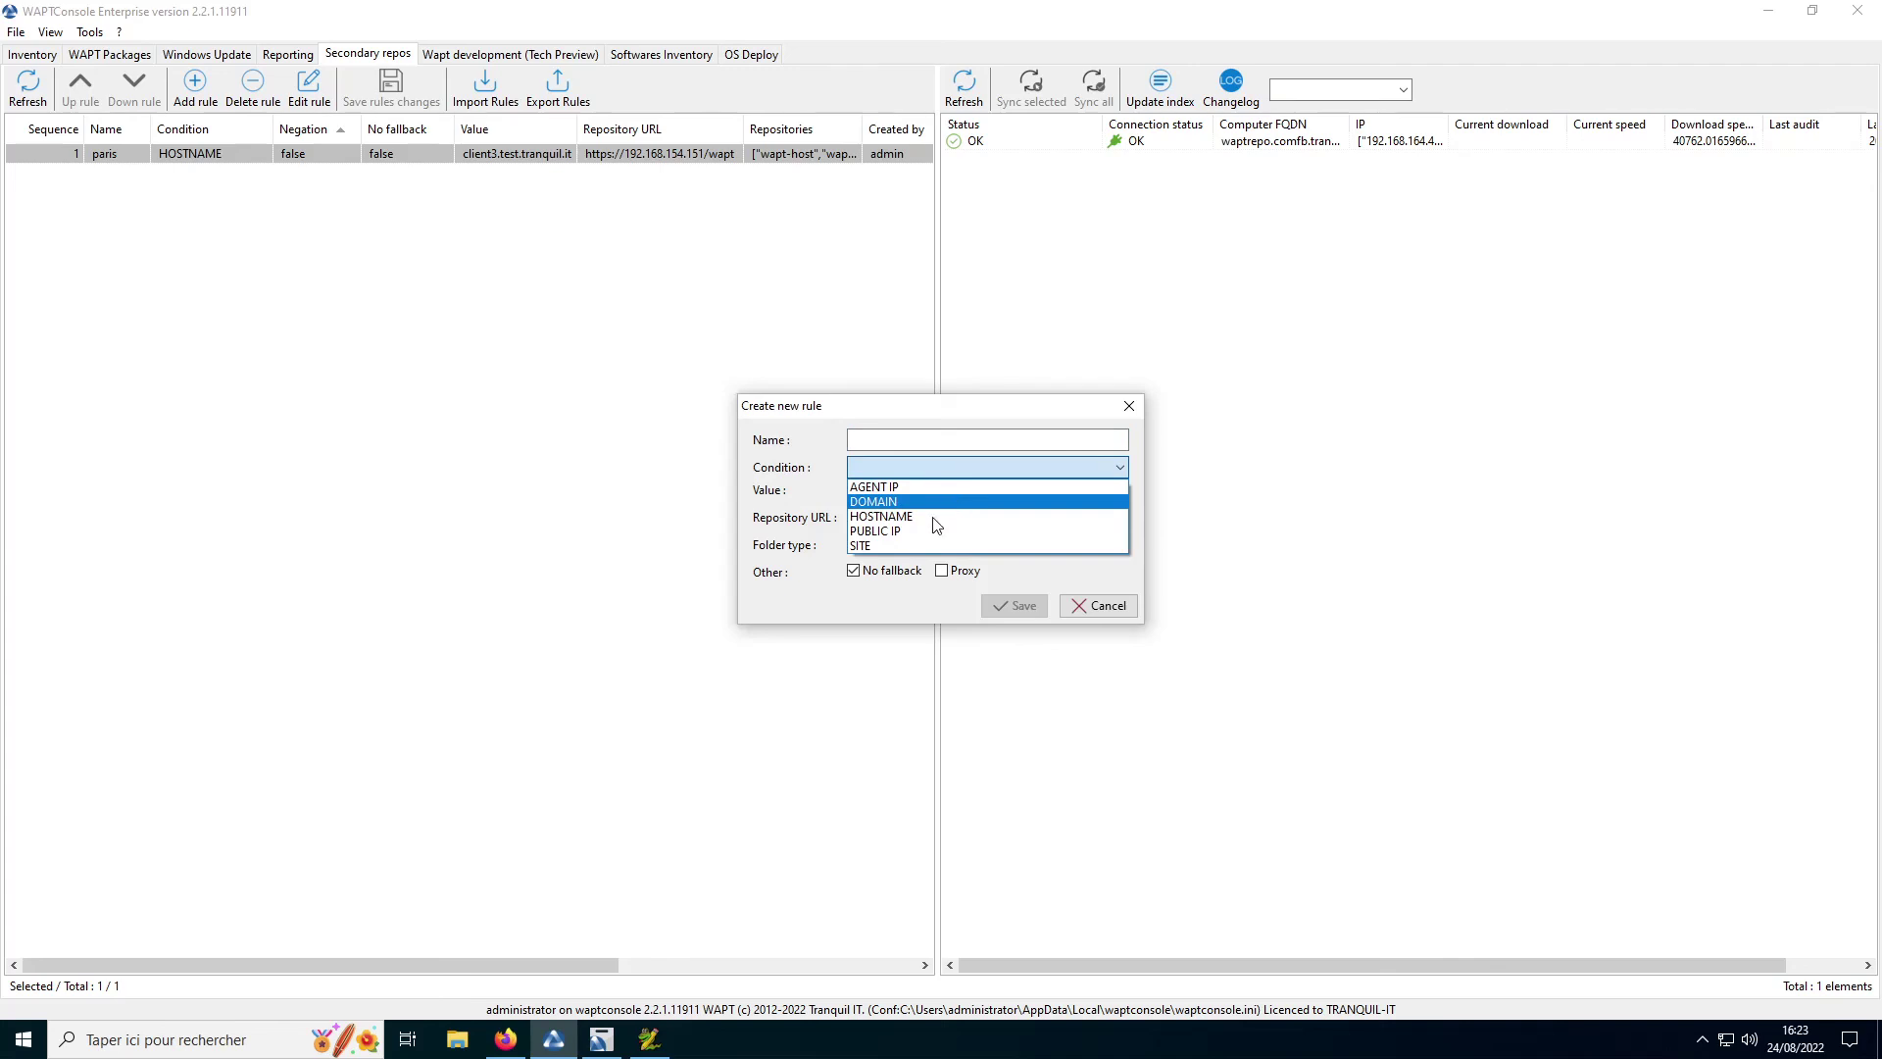
left_click(769, 537)
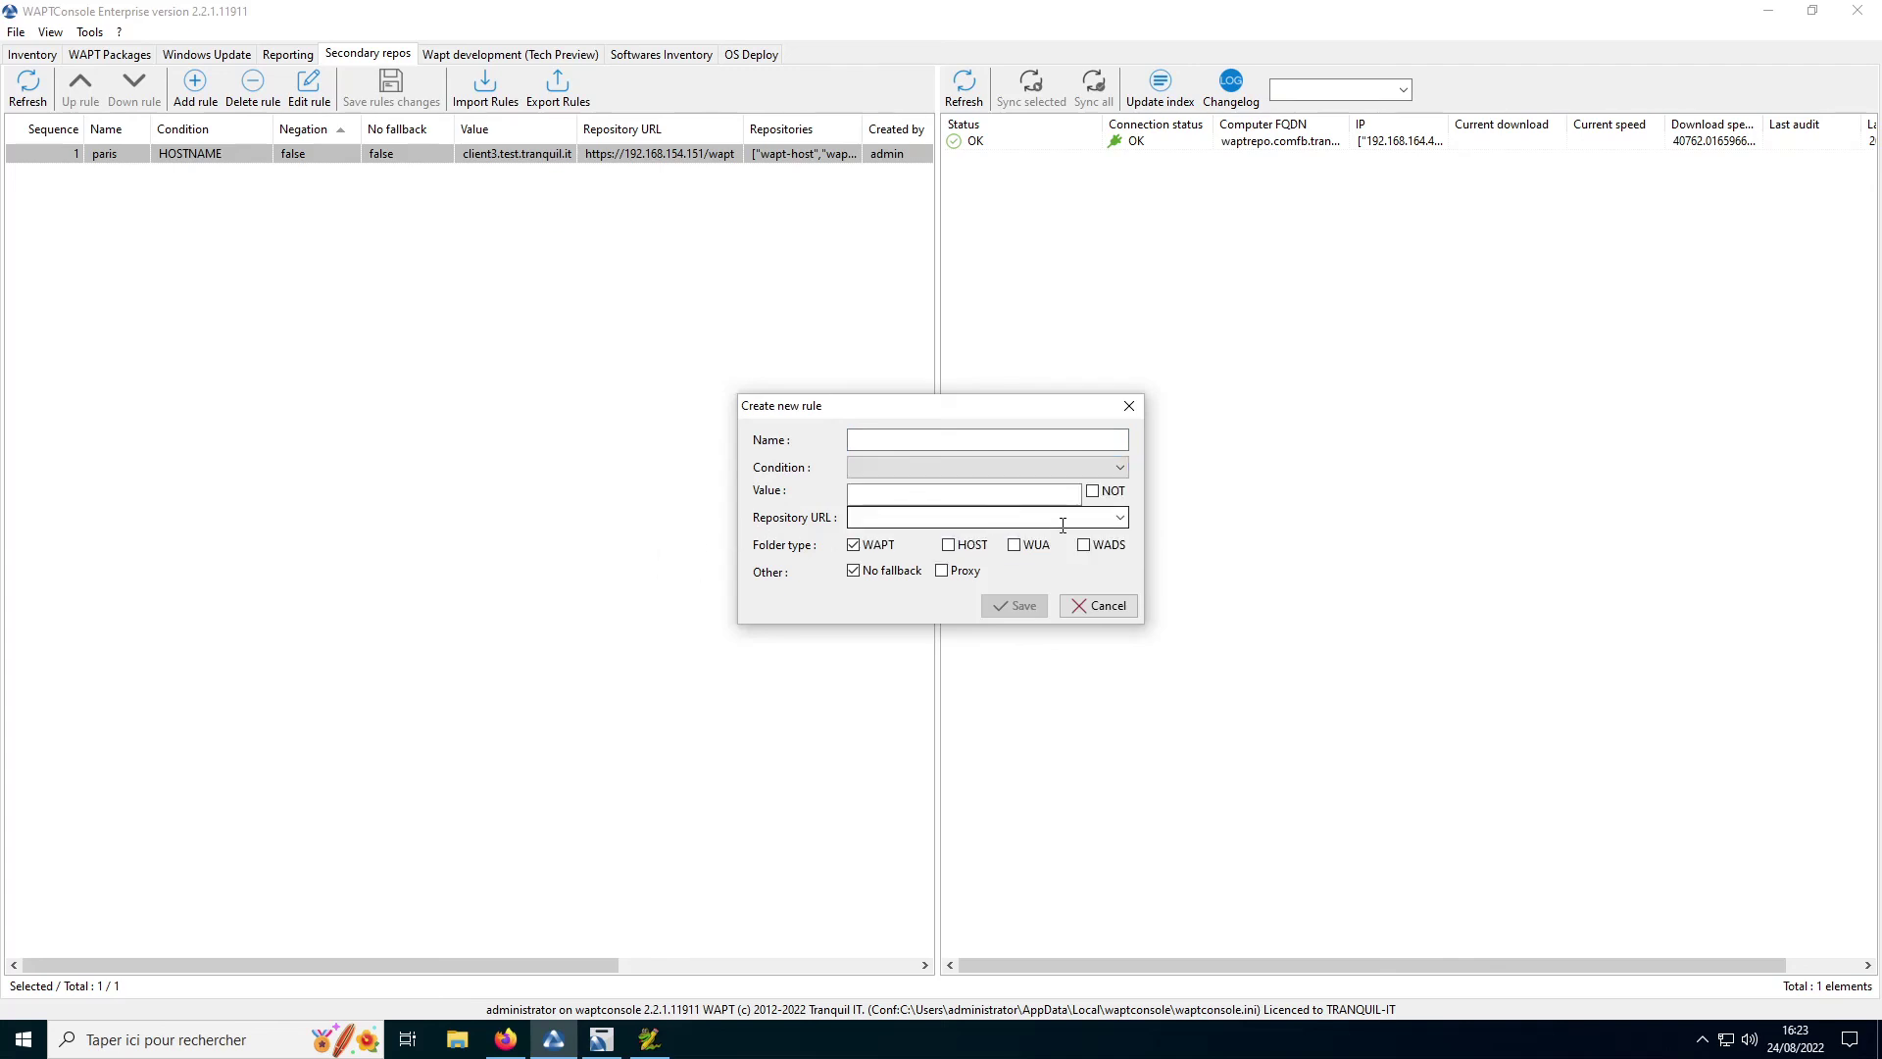
left_click(1119, 517)
left_click(802, 533)
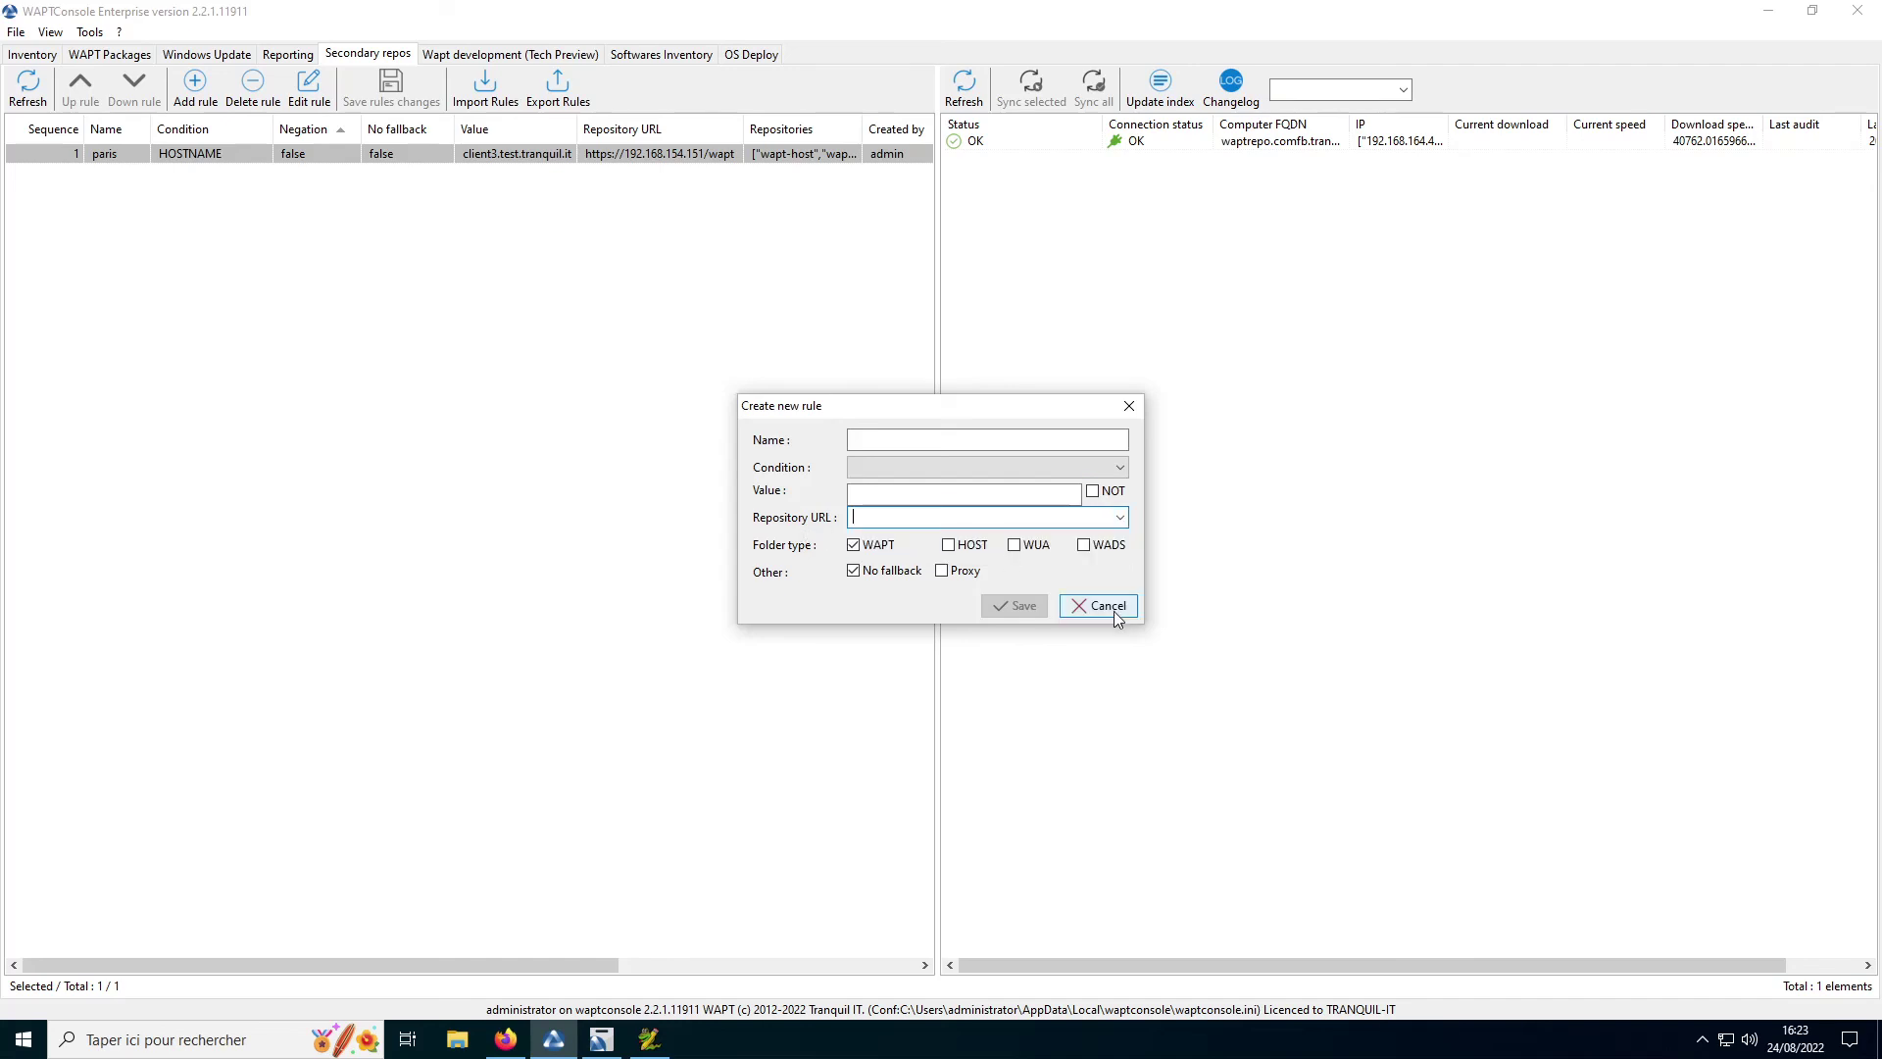
left_click(1108, 607)
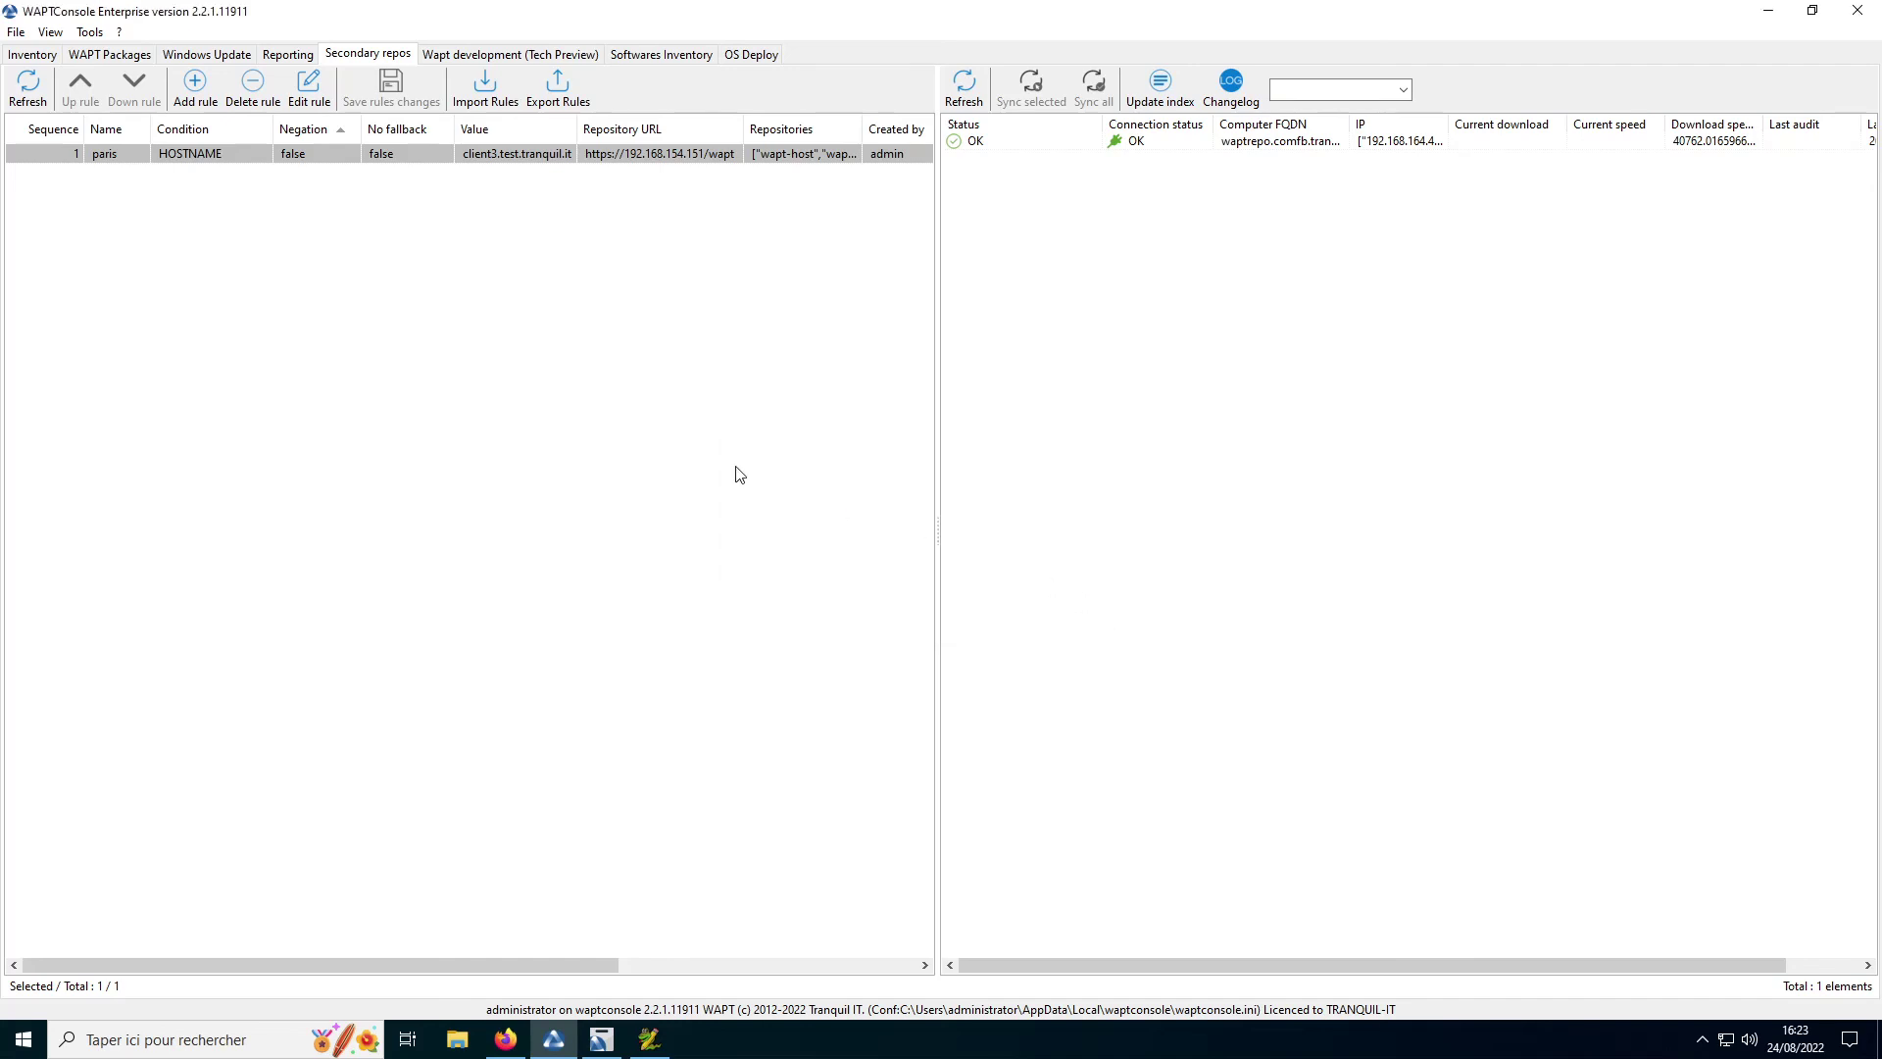
Step: Open OS Deploy and view host testwads' action menu without choosing an action
left_click(743, 59)
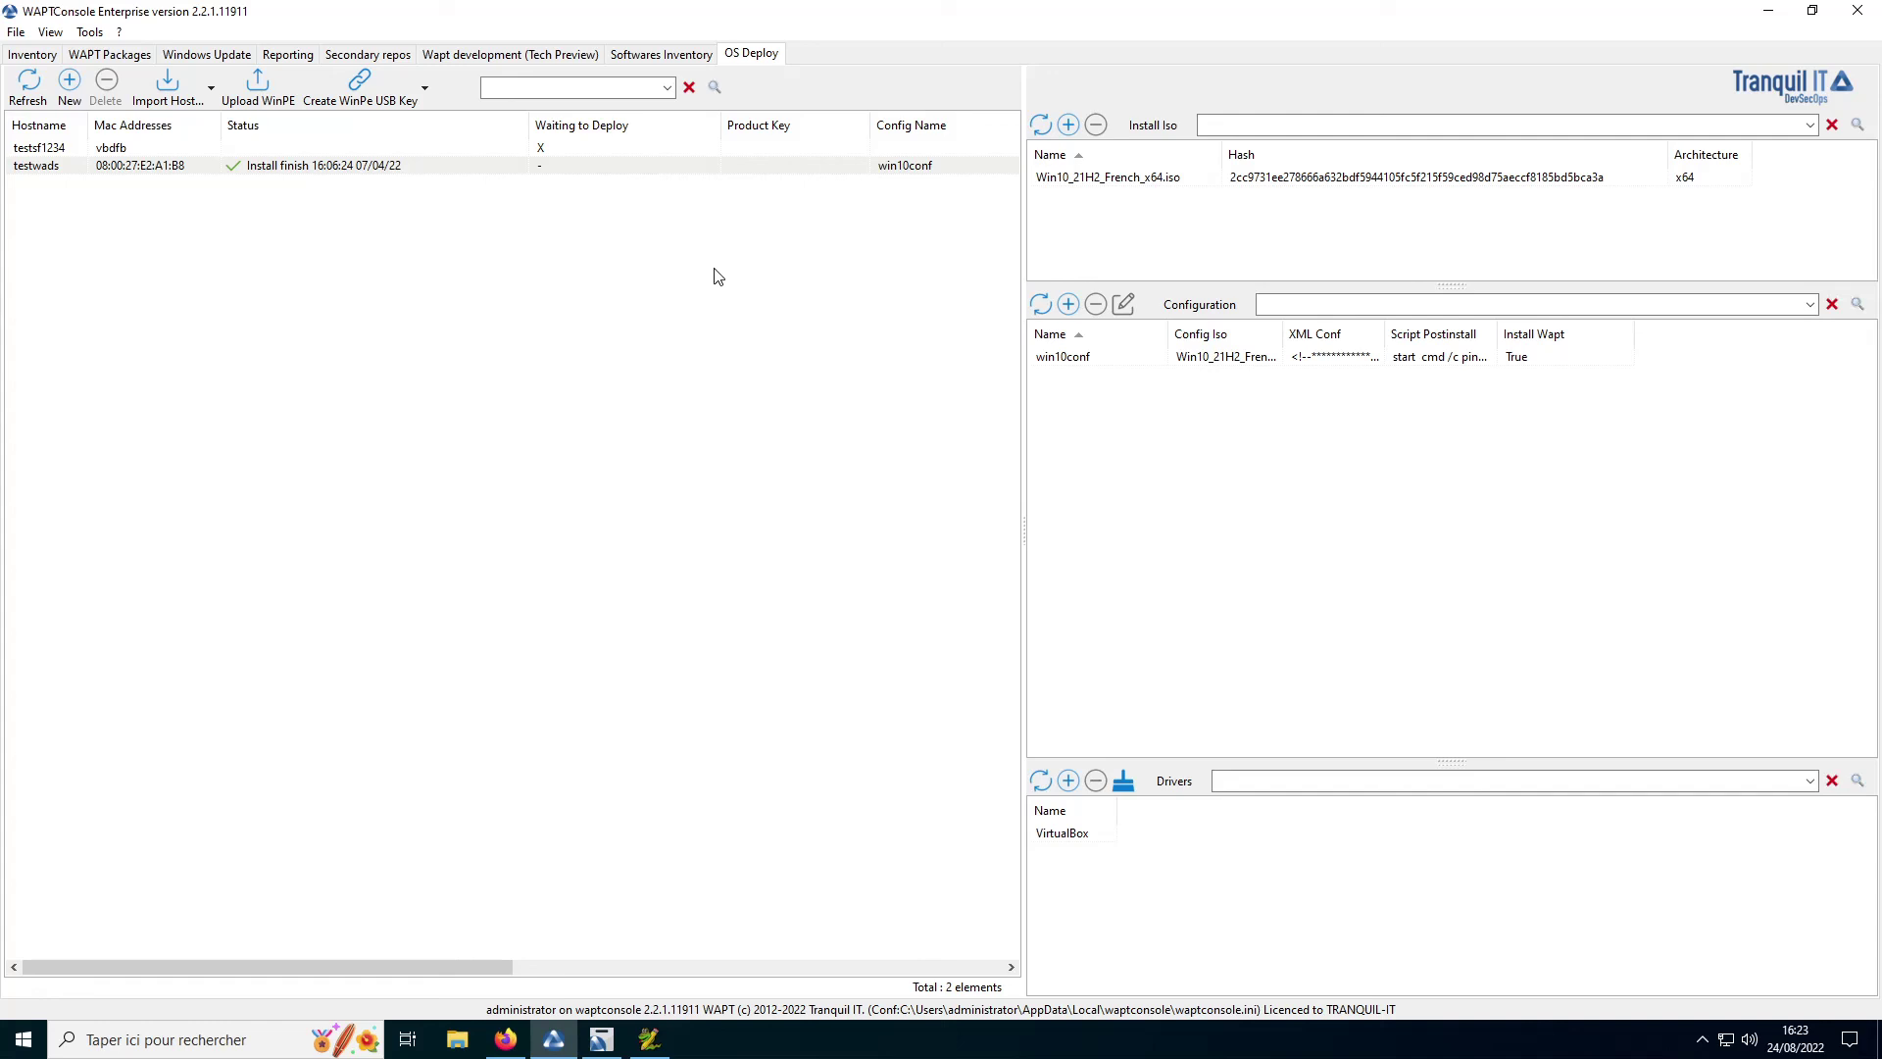
right_click(625, 169)
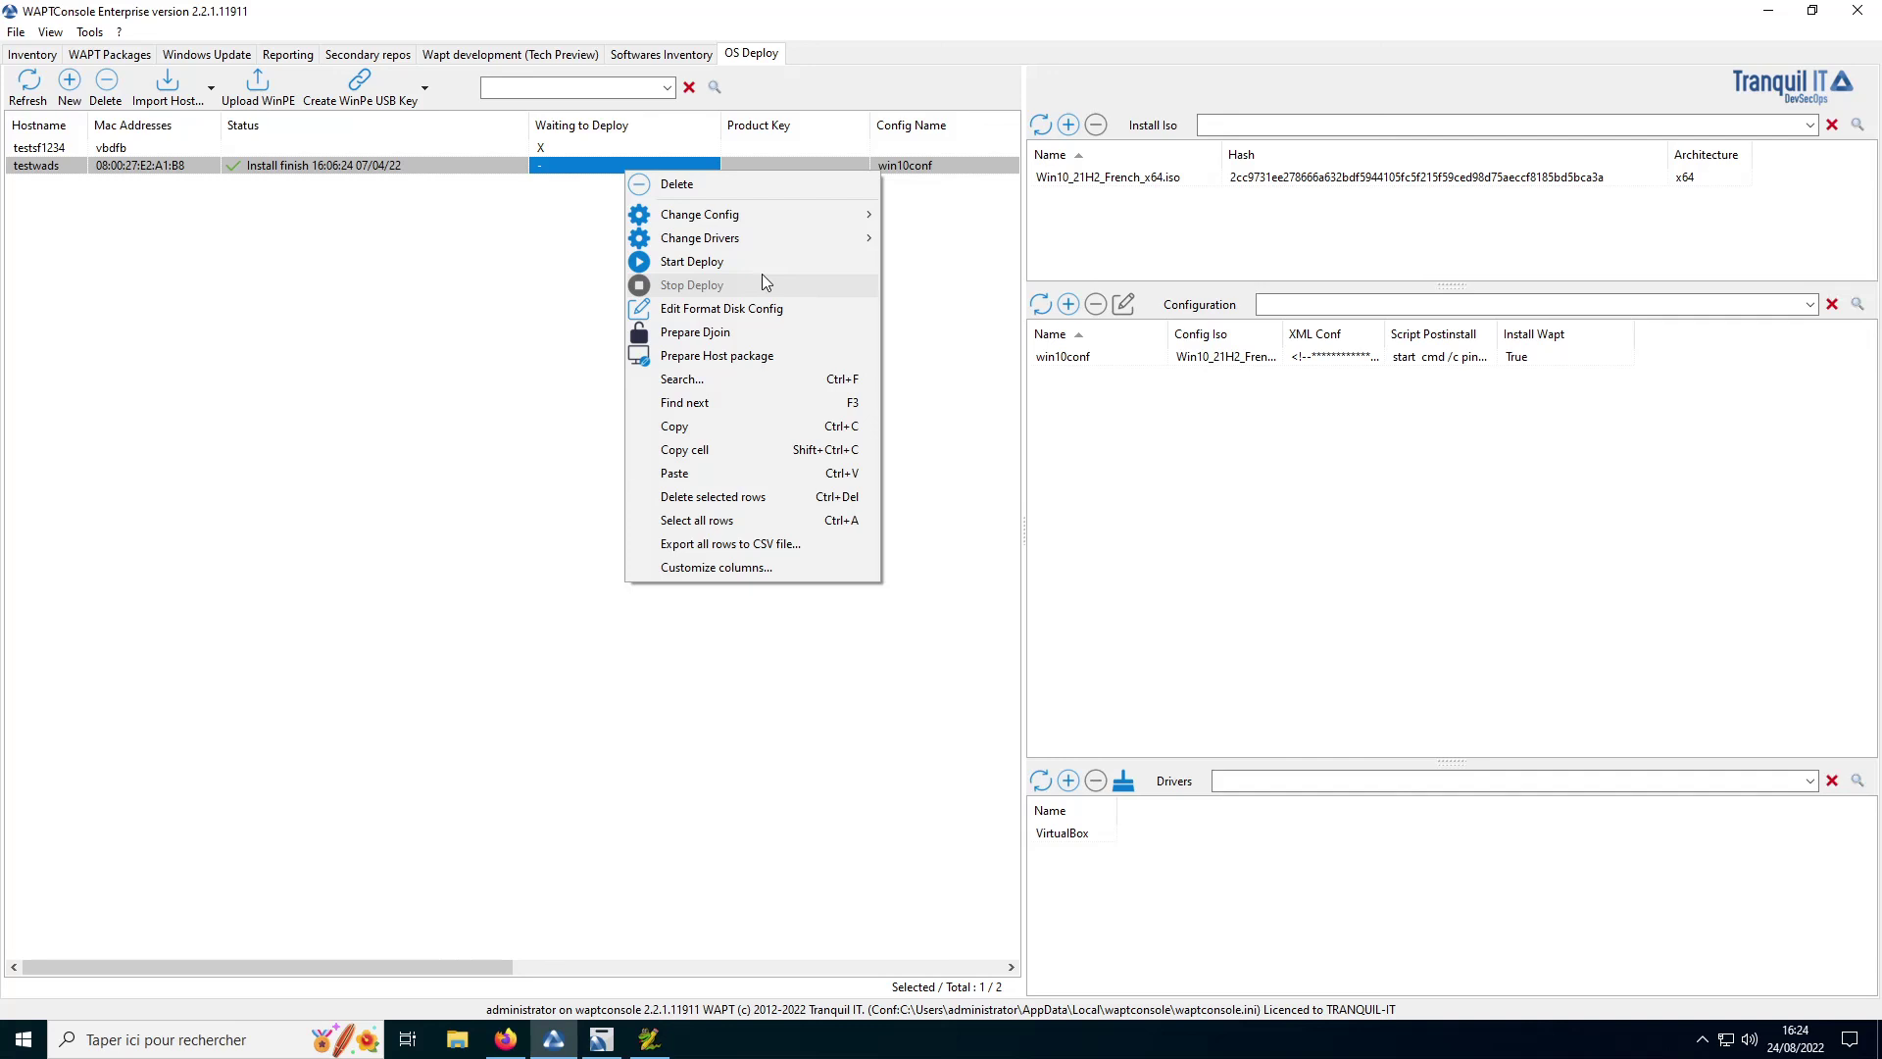
left_click(403, 355)
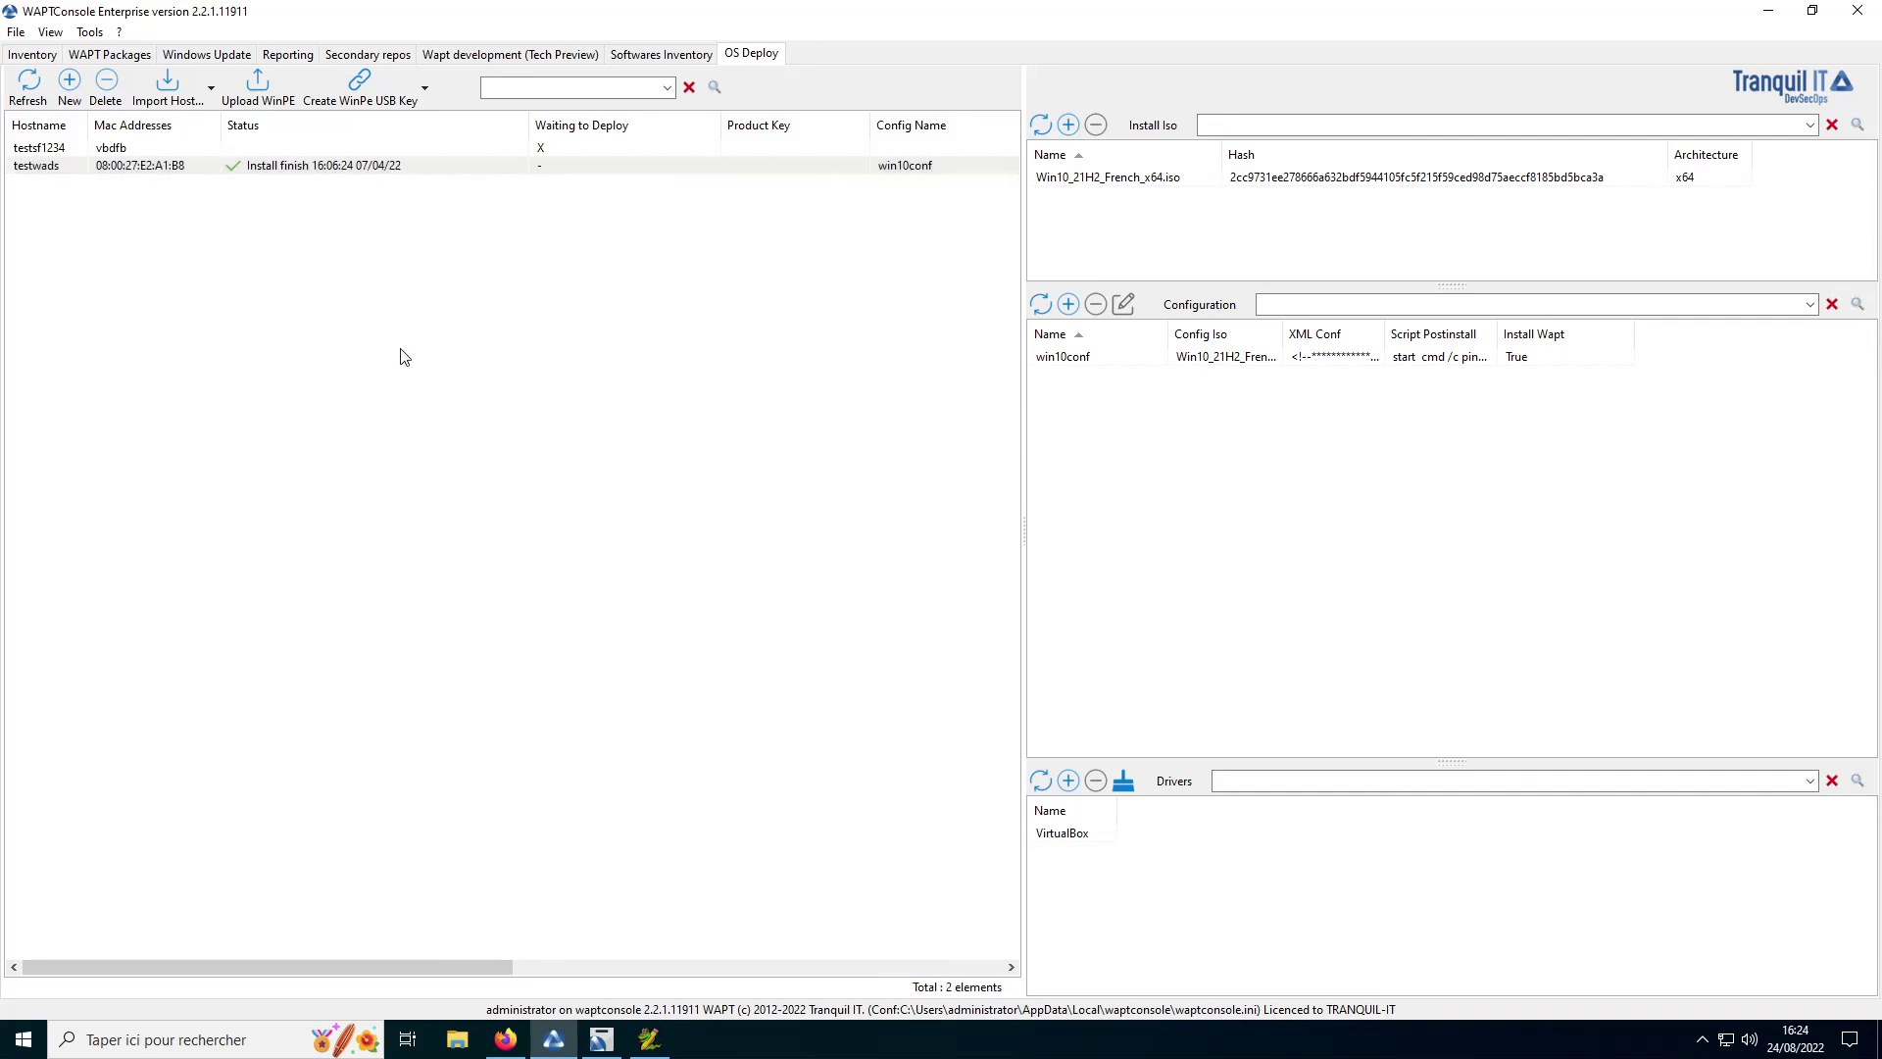
Step: From Inventory, open Tools > Manage Wapt users and rights, review the ACLs table, then close it
left_click(55, 55)
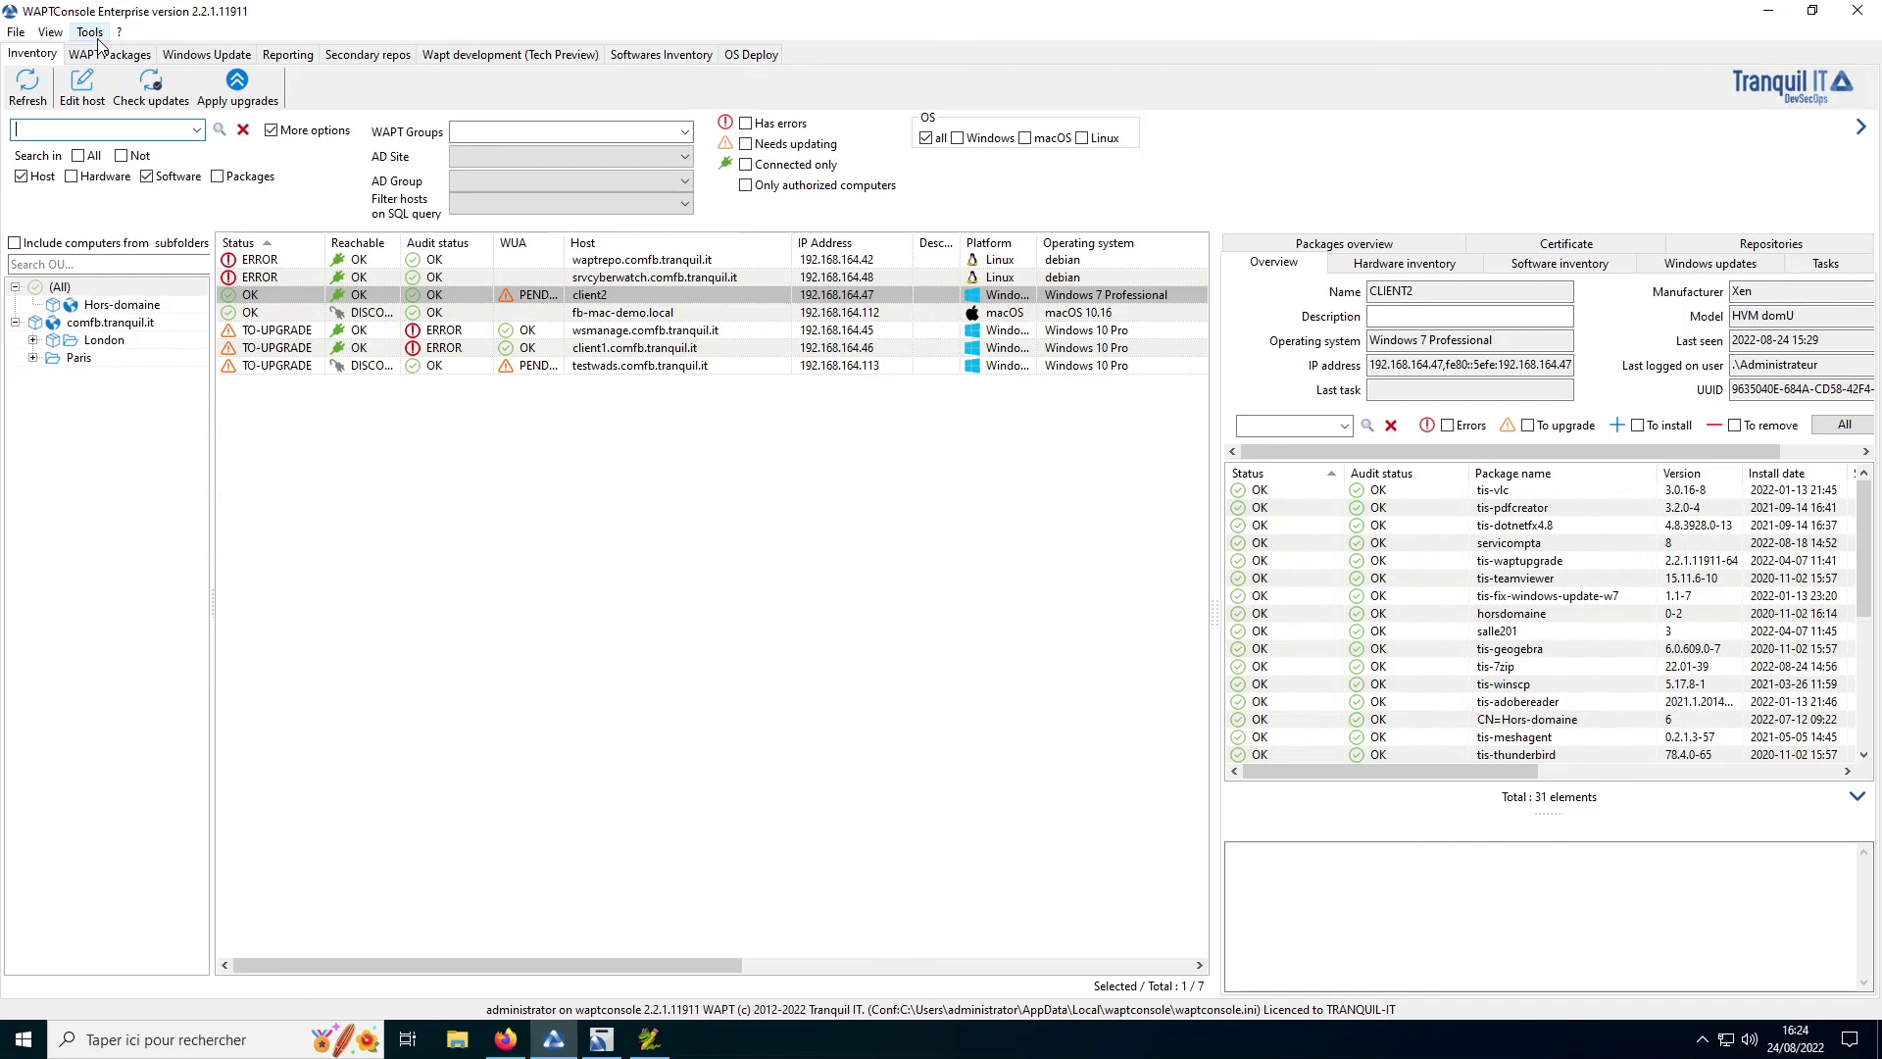
left_click(97, 38)
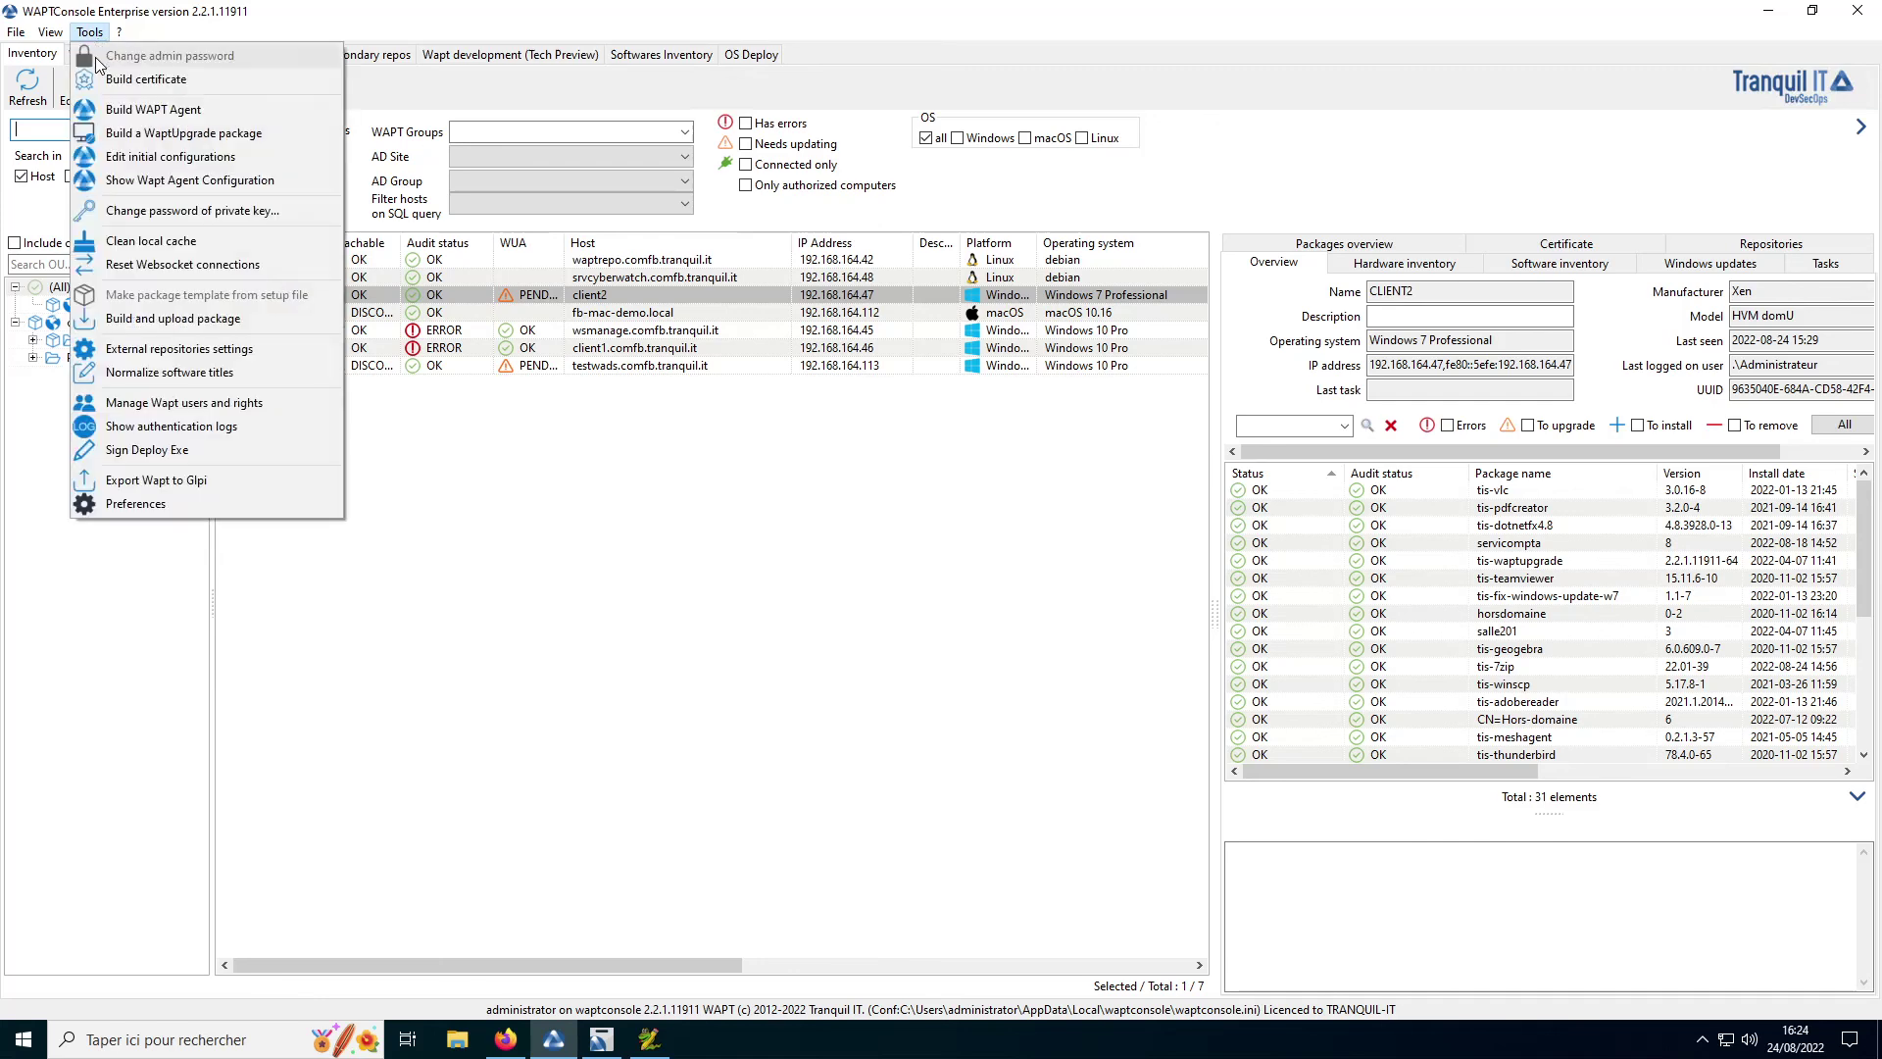
left_click(193, 407)
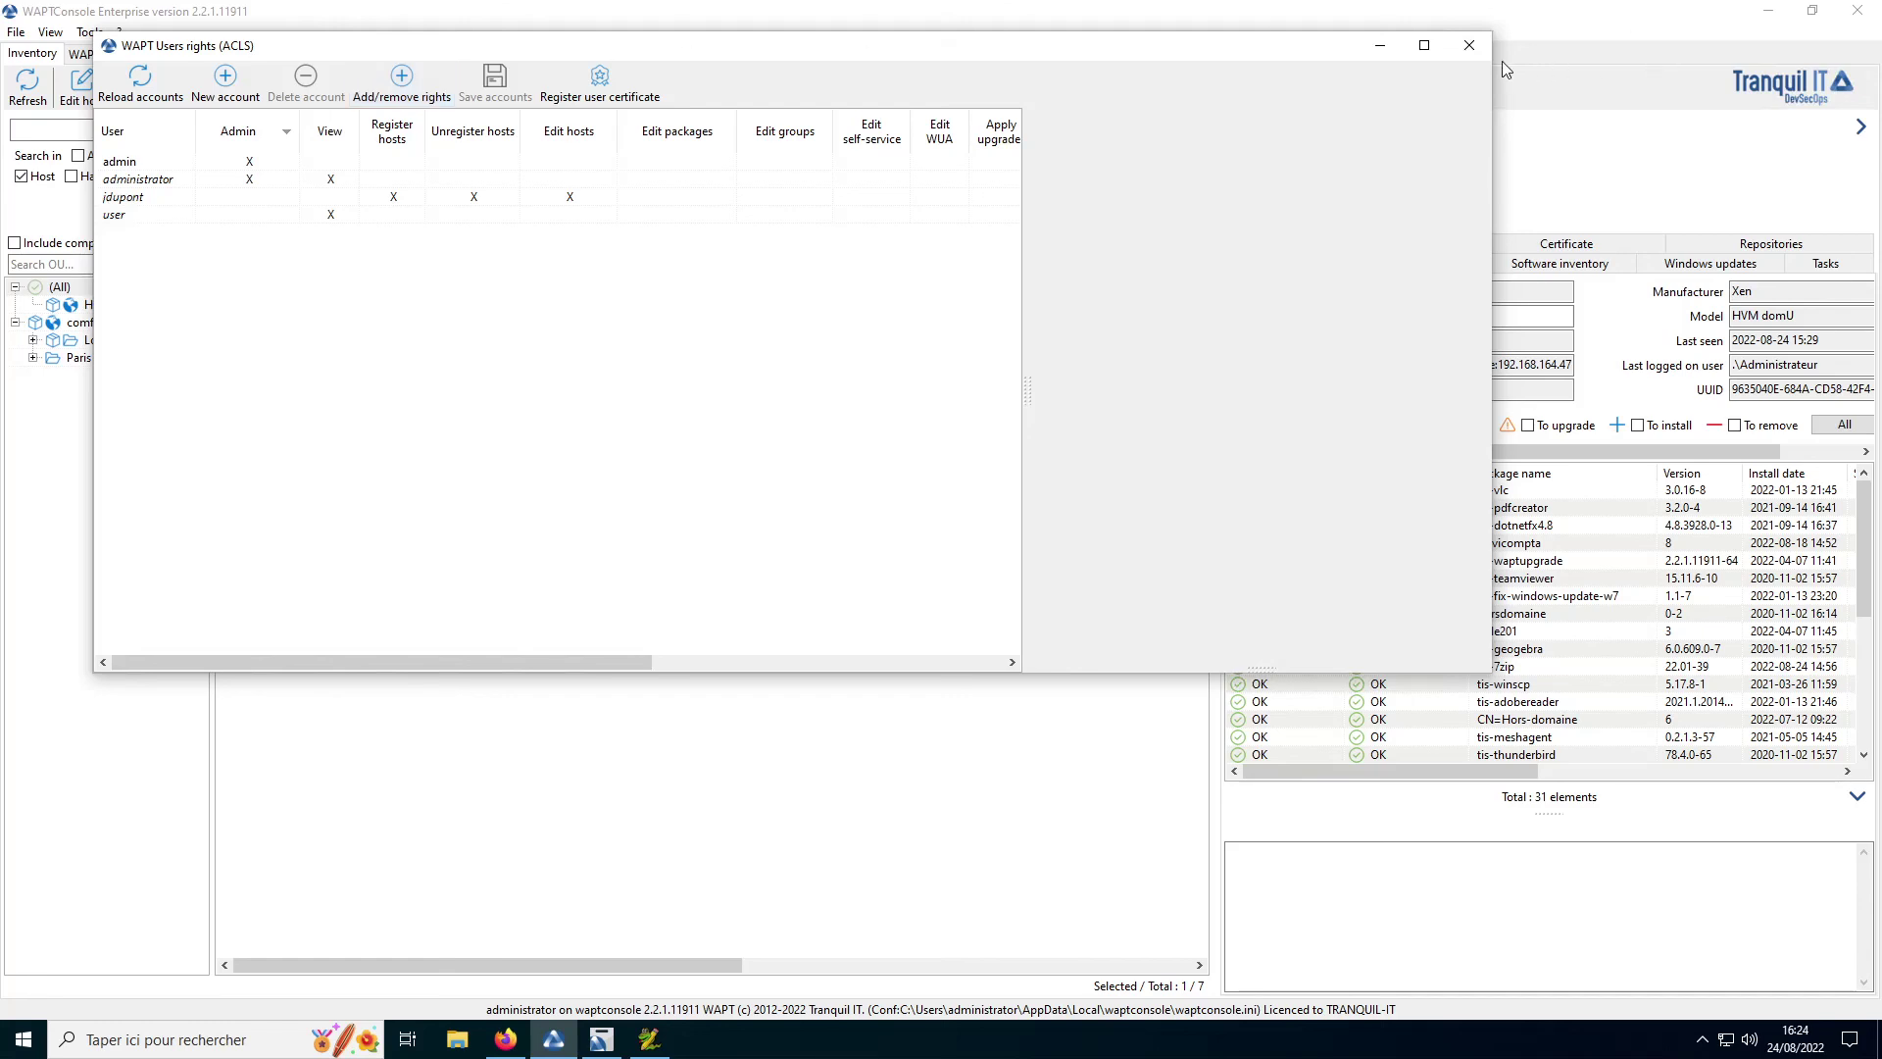
left_click(1470, 45)
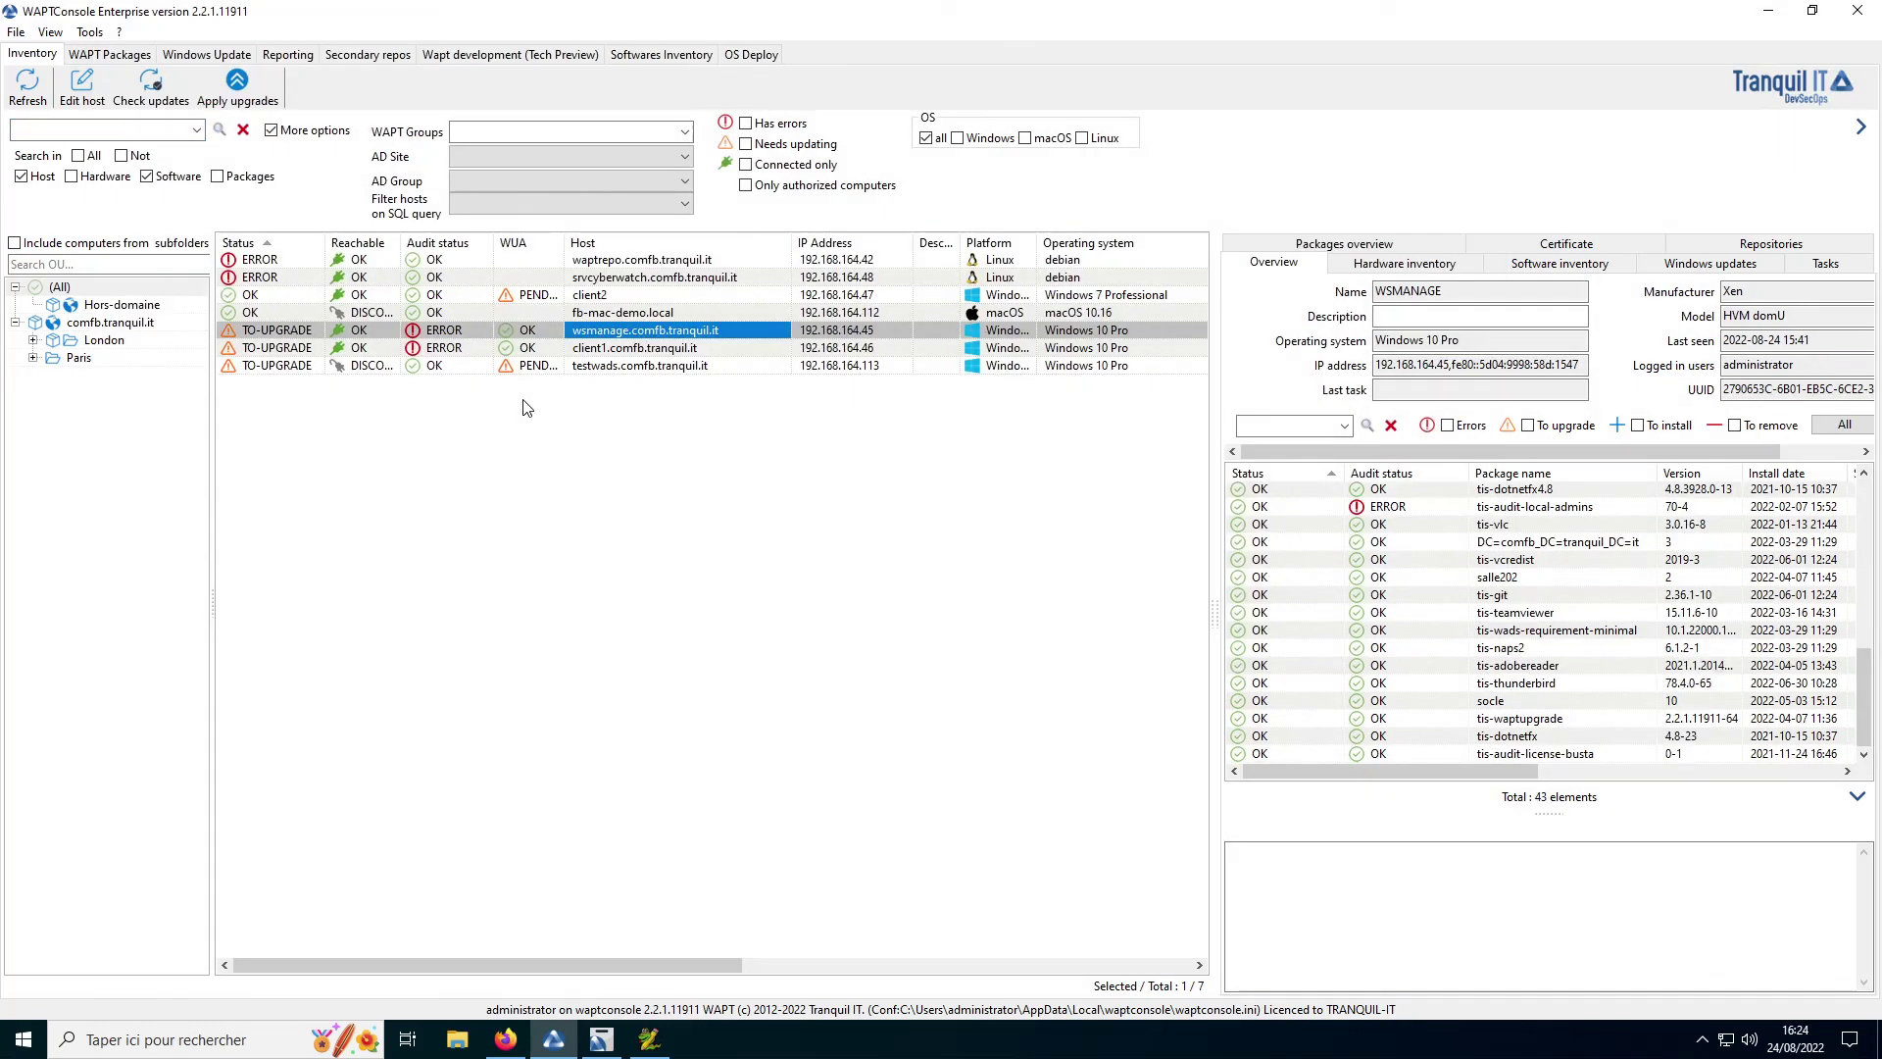